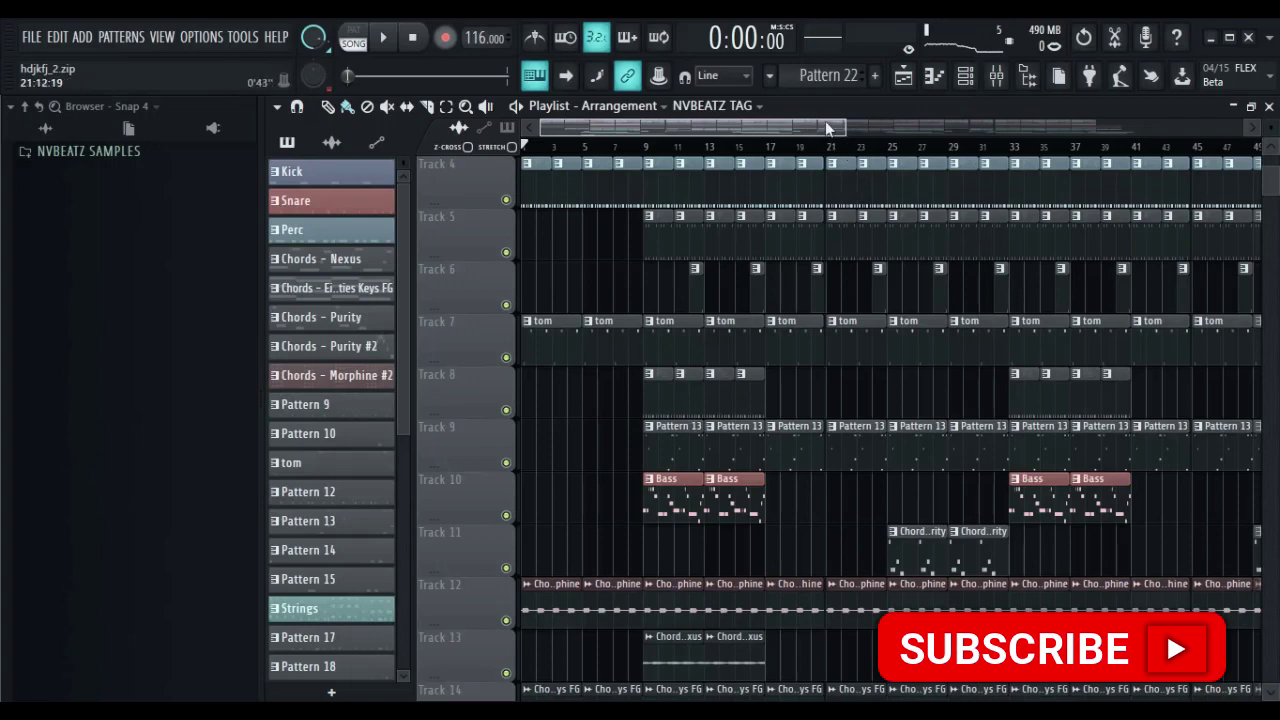
Step: Hide the browser, play the song from bar 9 and look through the playlist tracks
left_click_drag(826, 126, 646, 162)
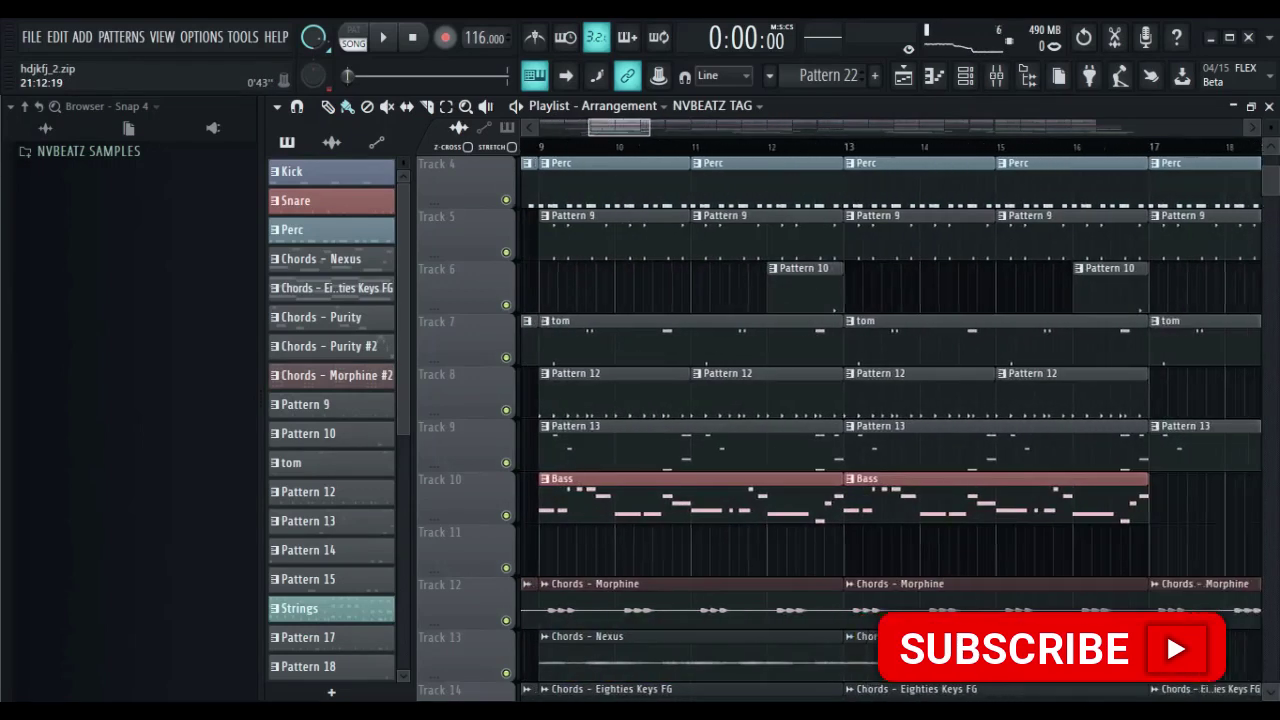
left_click(1027, 76)
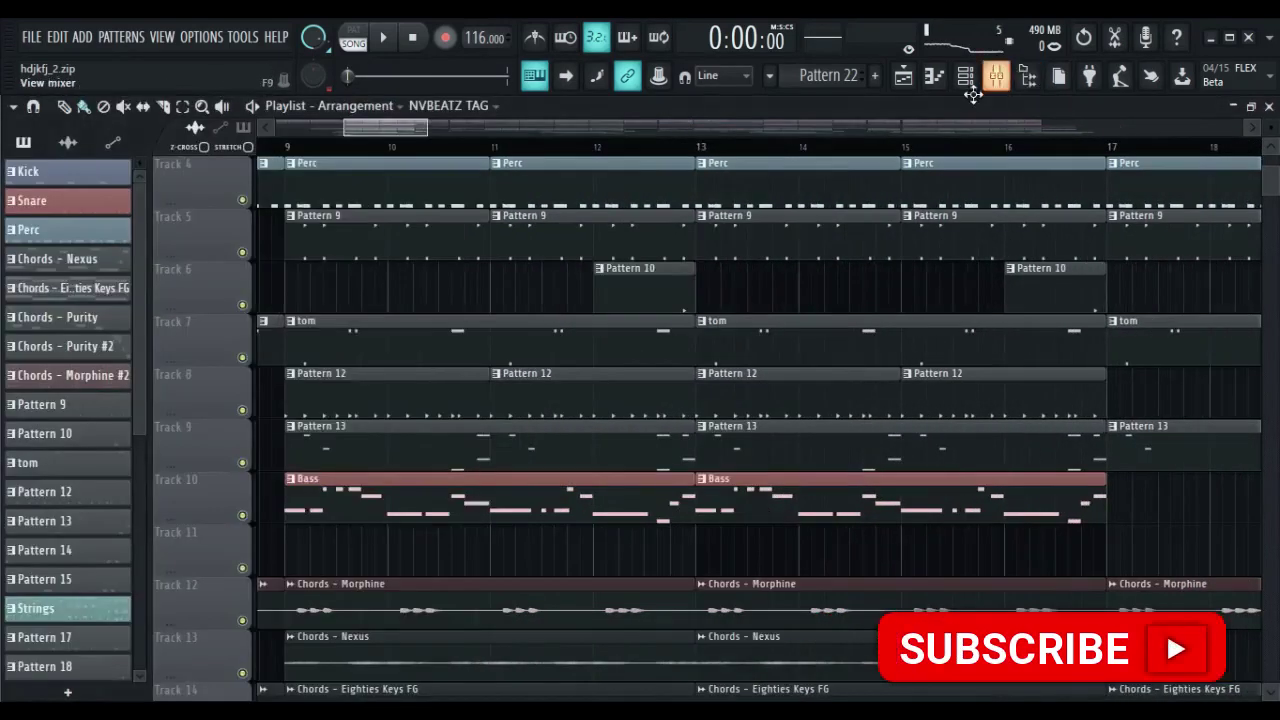
left_click_drag(392, 128, 391, 112)
left_click(367, 147)
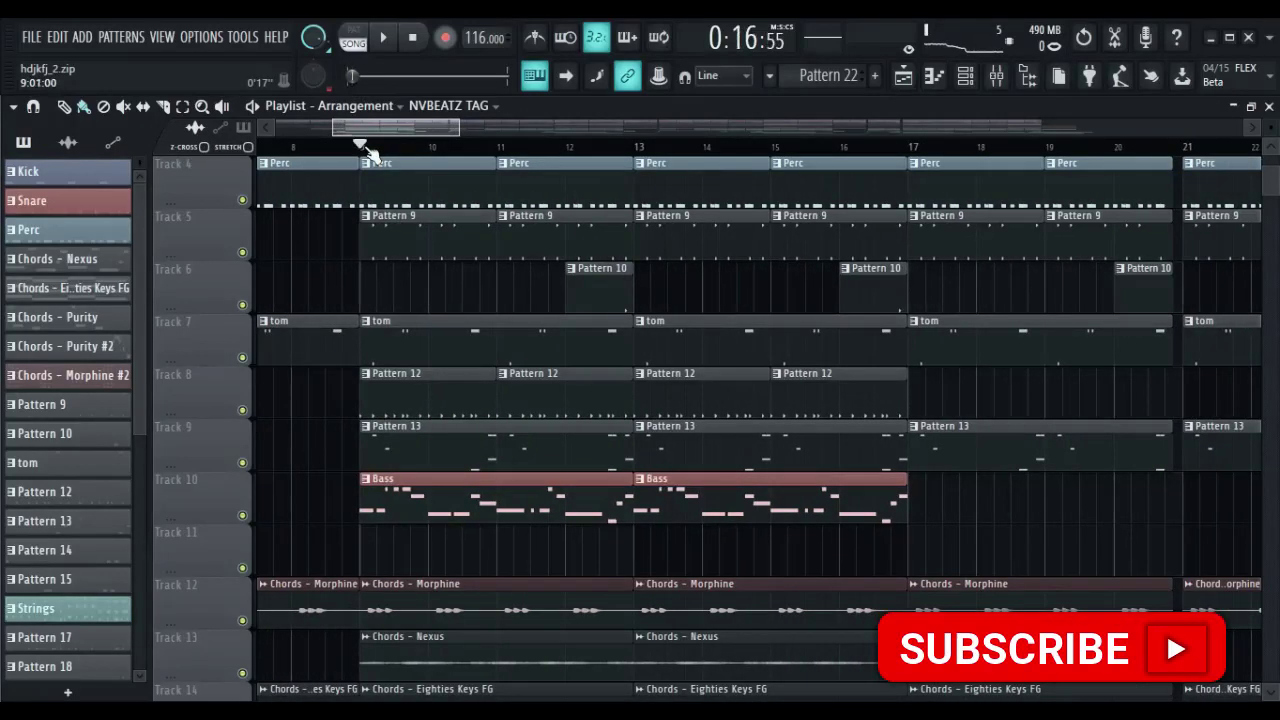
left_click(386, 40)
scroll(501, 377, "down", 3)
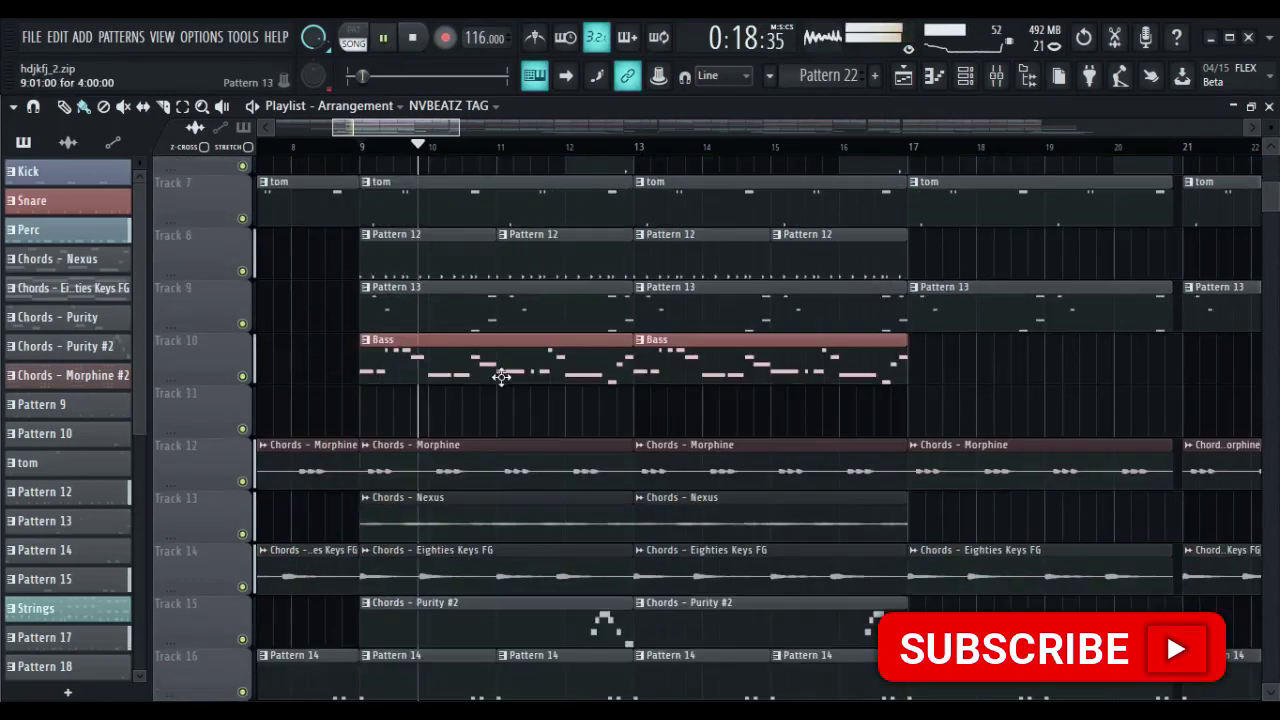
scroll(501, 377, "down", 15)
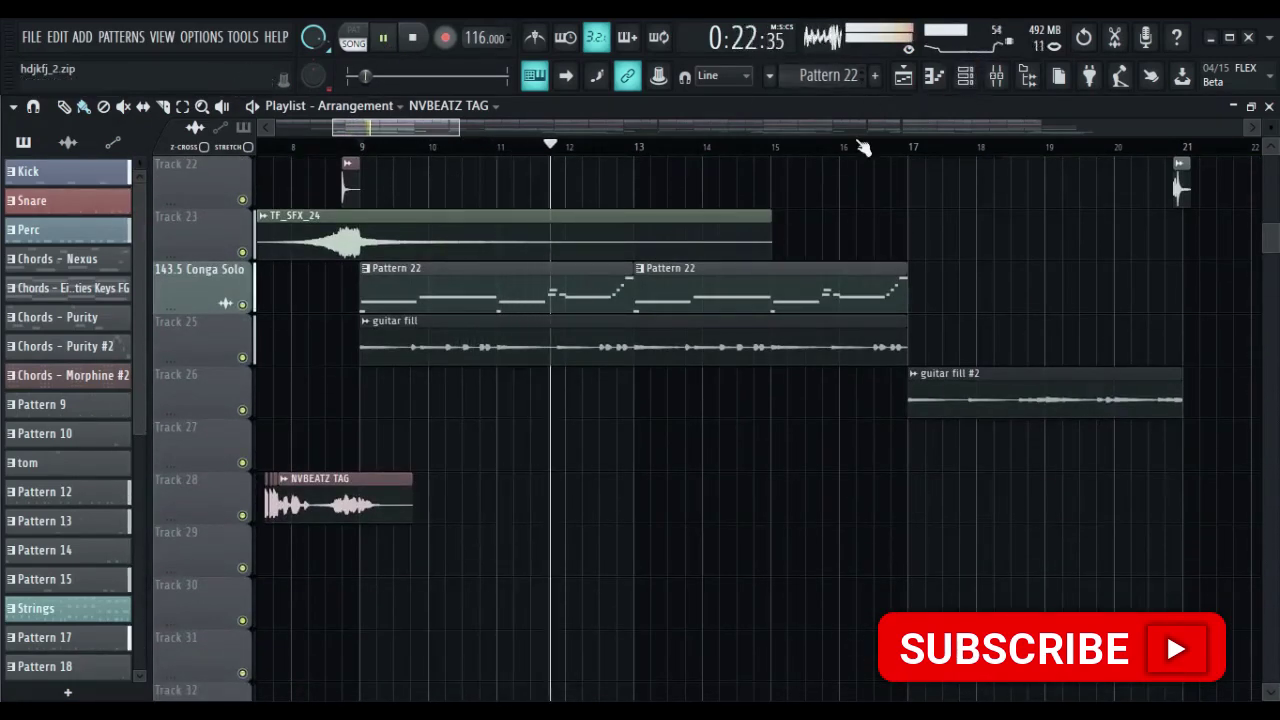
Step: Mute the NVBEATZ TAG audio channel in the Channel Rack, then close the rack
left_click(965, 75)
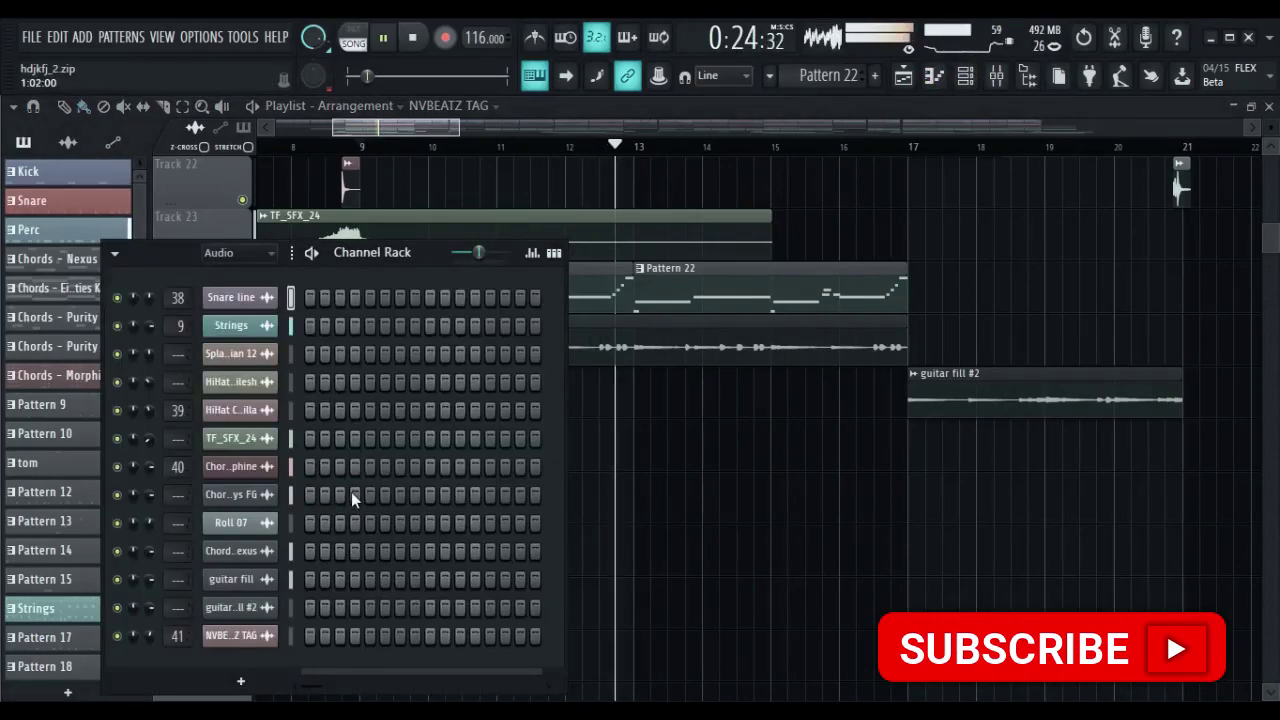
left_click(117, 635)
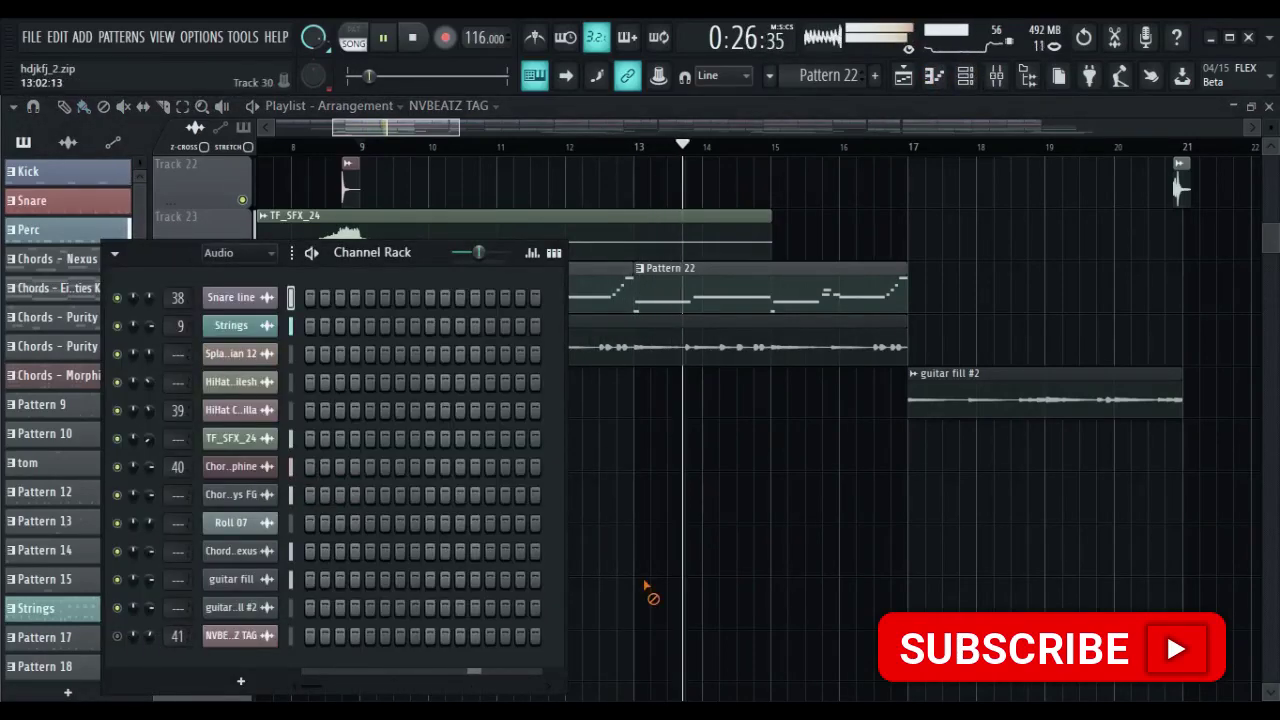
key("F6")
Step: Stop playback, solo the Kick on Track 1 and audition it from bar 9
scroll(571, 534, "up", 3)
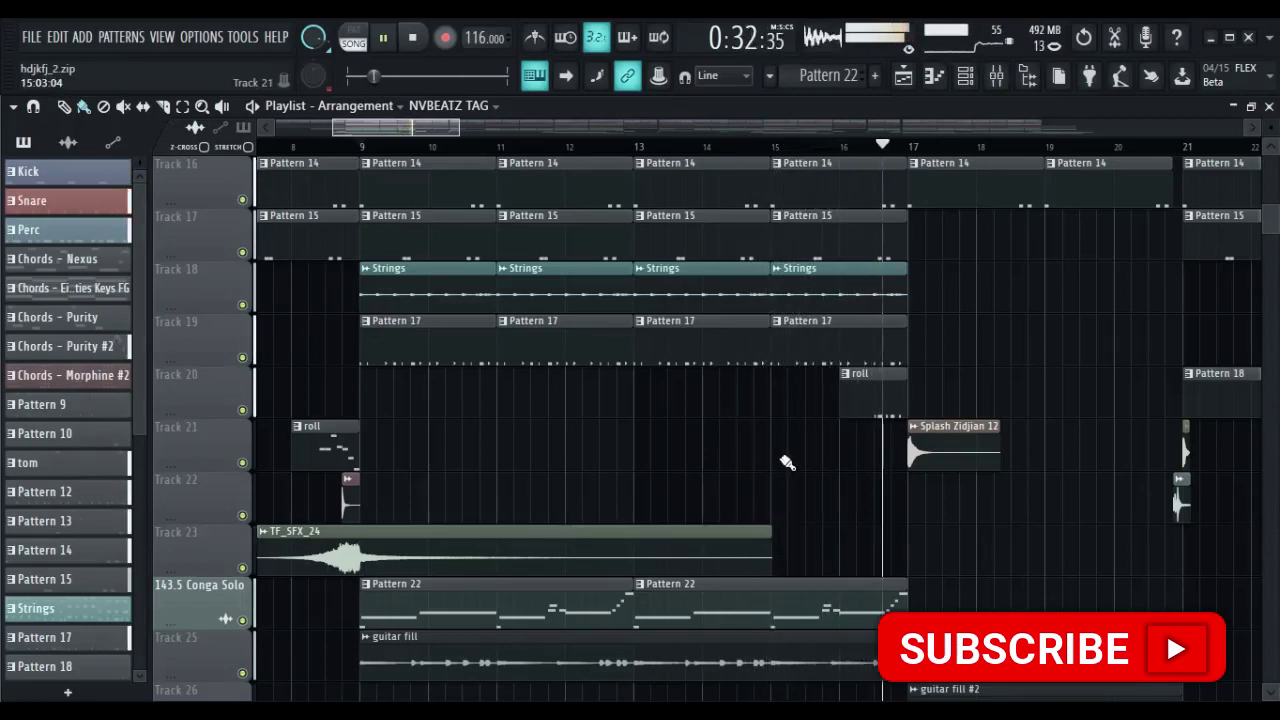
key("space")
scroll(253, 207, "up", 8)
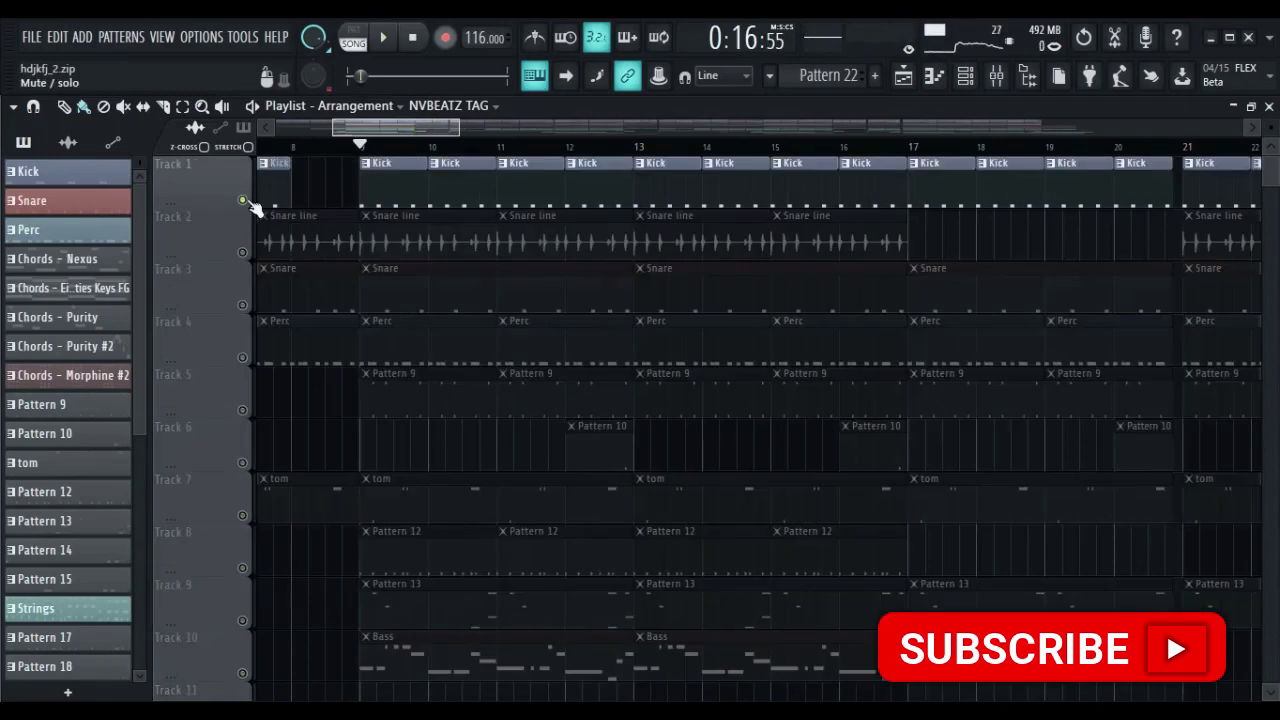
key("space")
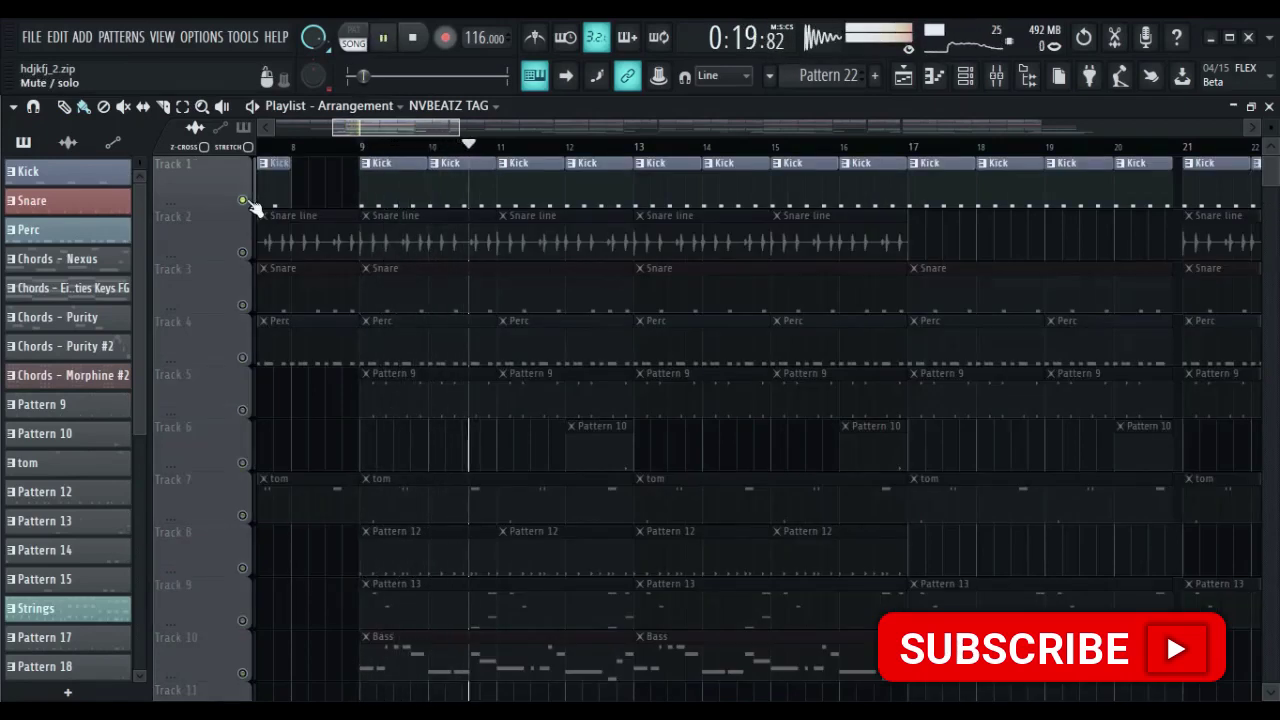
key("space")
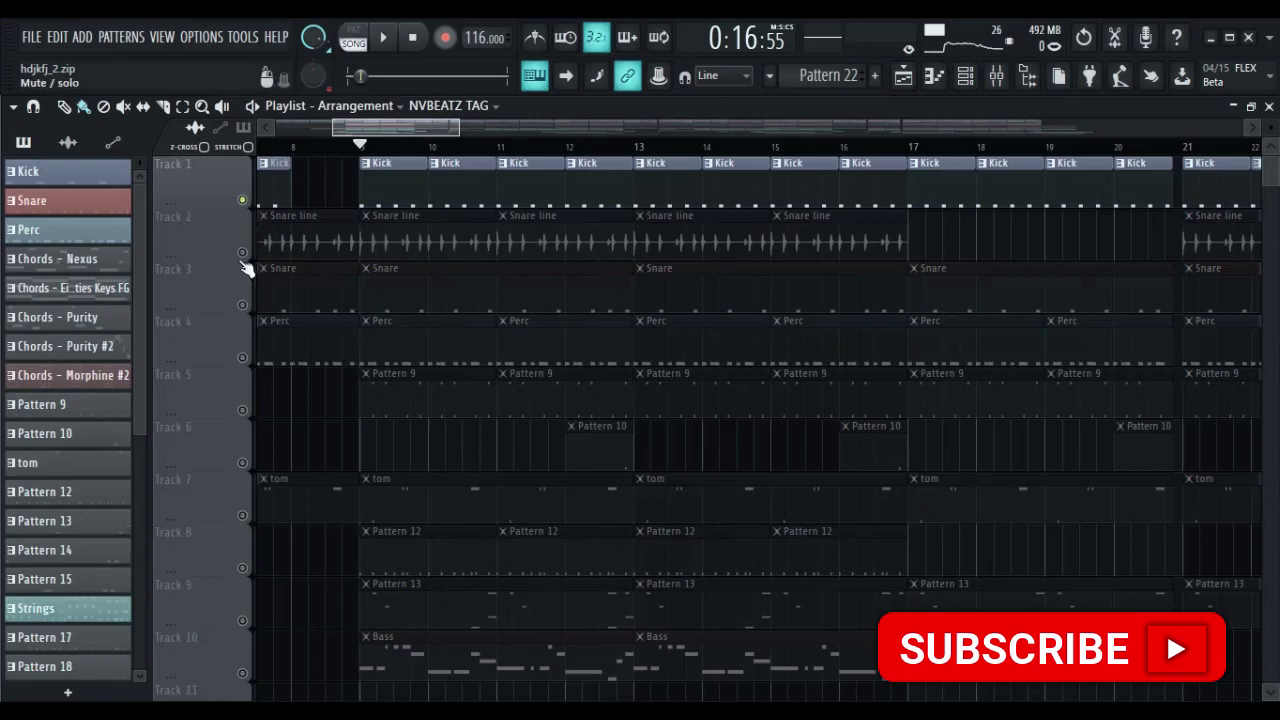
Step: Unmute the Snare line on Track 2 and audition it with the Kick, then soloed
left_click(242, 253)
key("space")
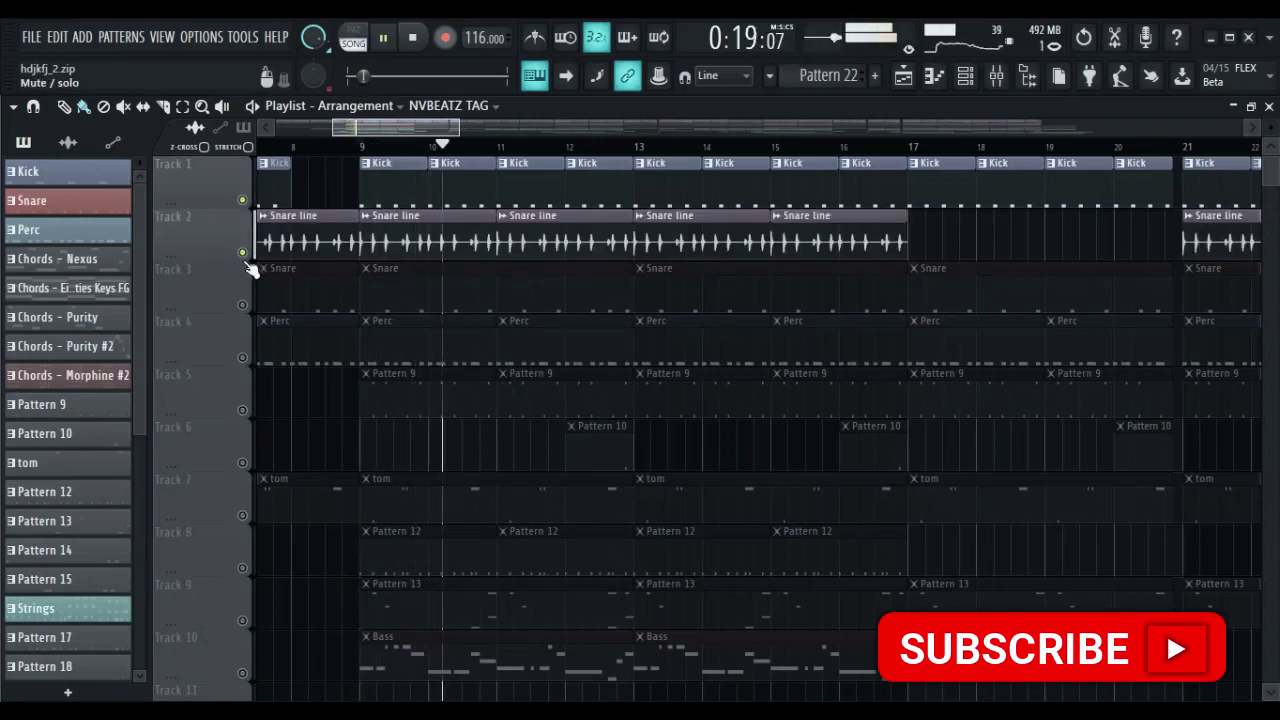
key("space")
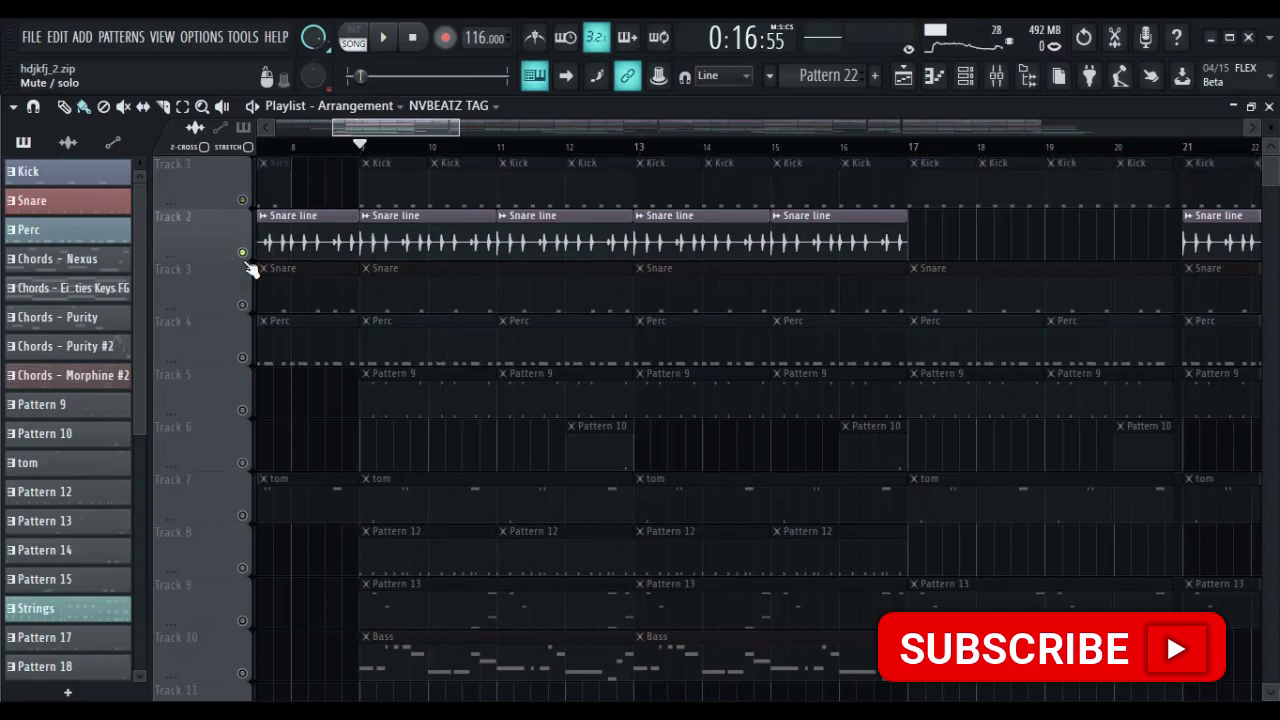
key("space")
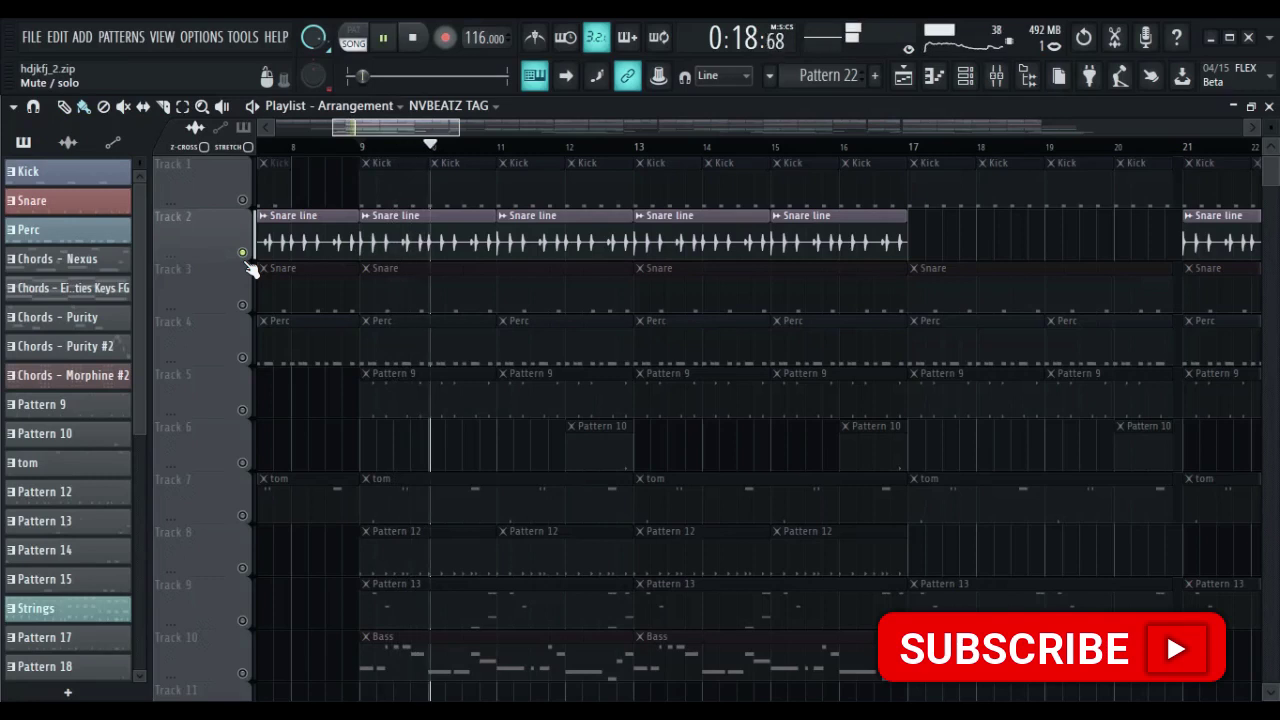
key("space")
Step: Enable the Snare on Track 3 and audition it together with the Kick and Snare line
left_click(242, 305)
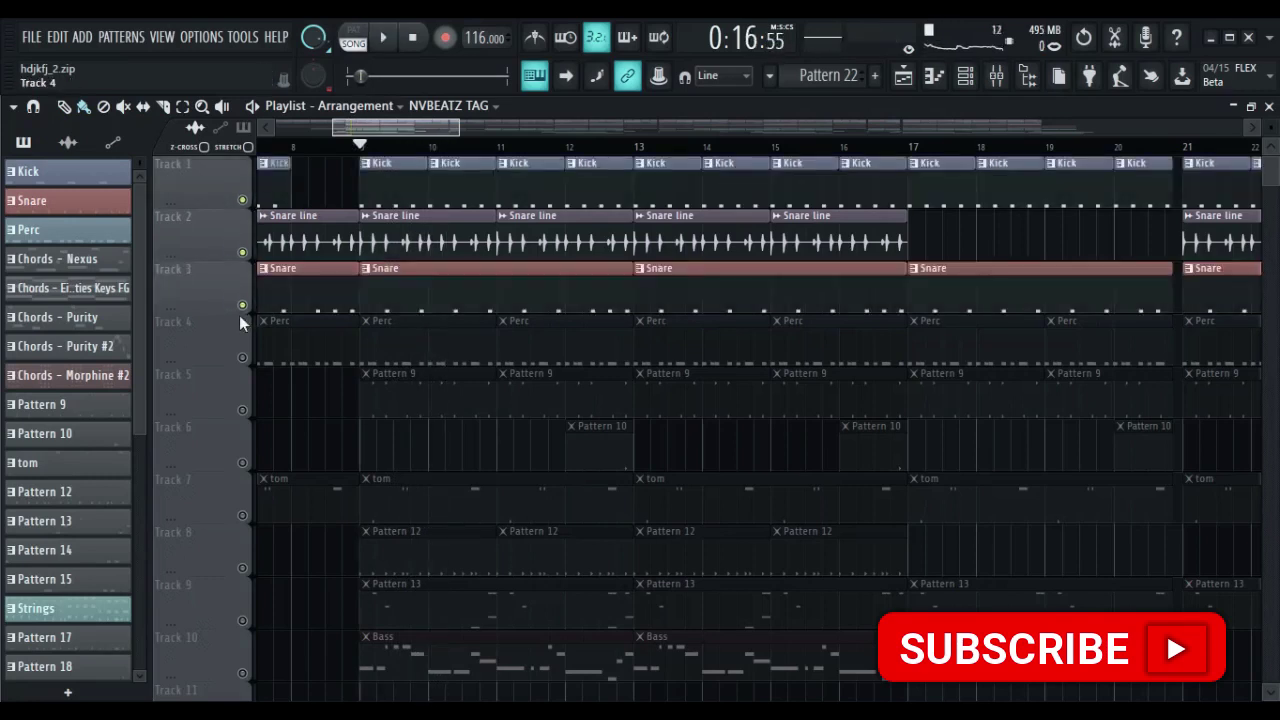
key("space")
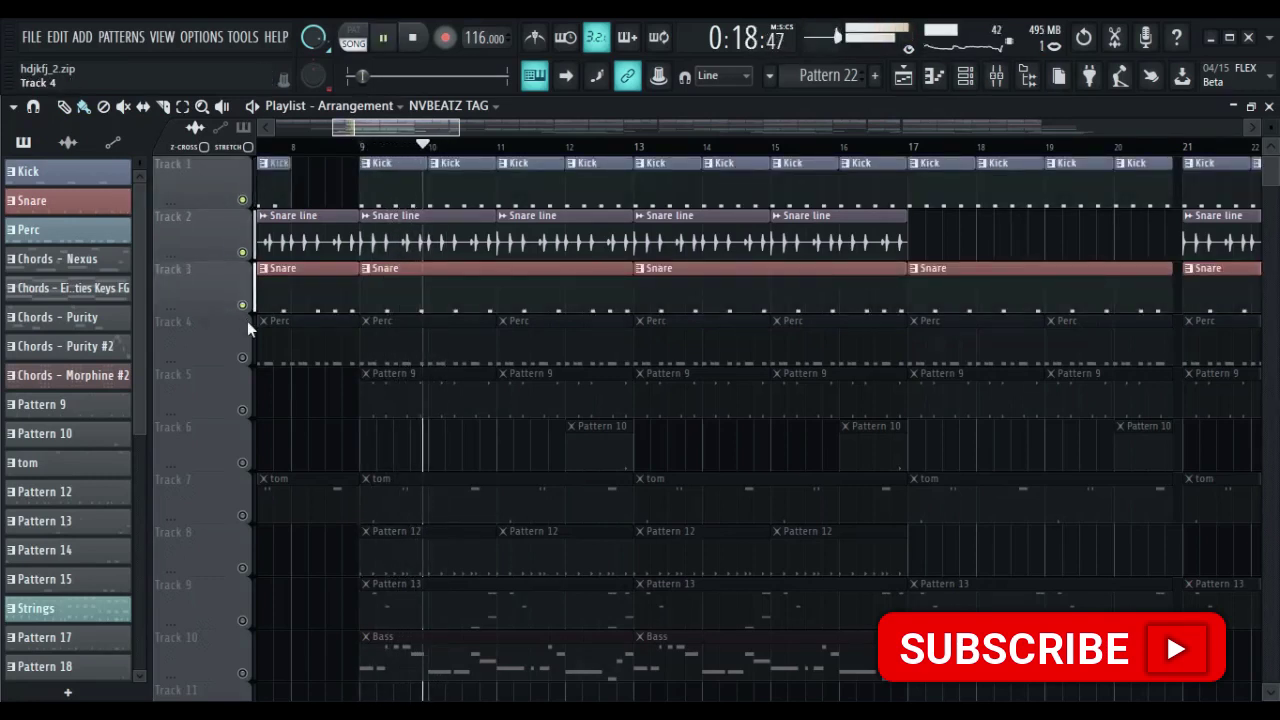
key("space")
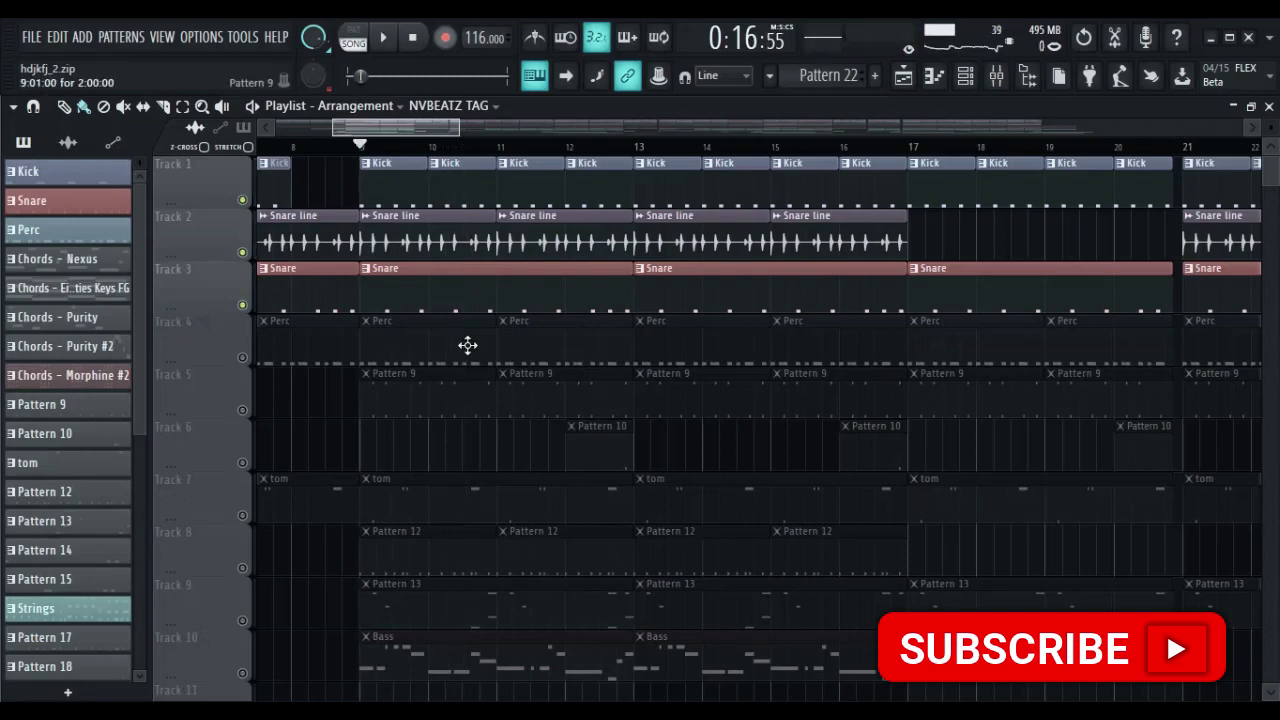
Step: Open the Snare pattern in the Channel Rack, audition it in pattern mode and return to song mode
double_click(480, 298)
key("Escape")
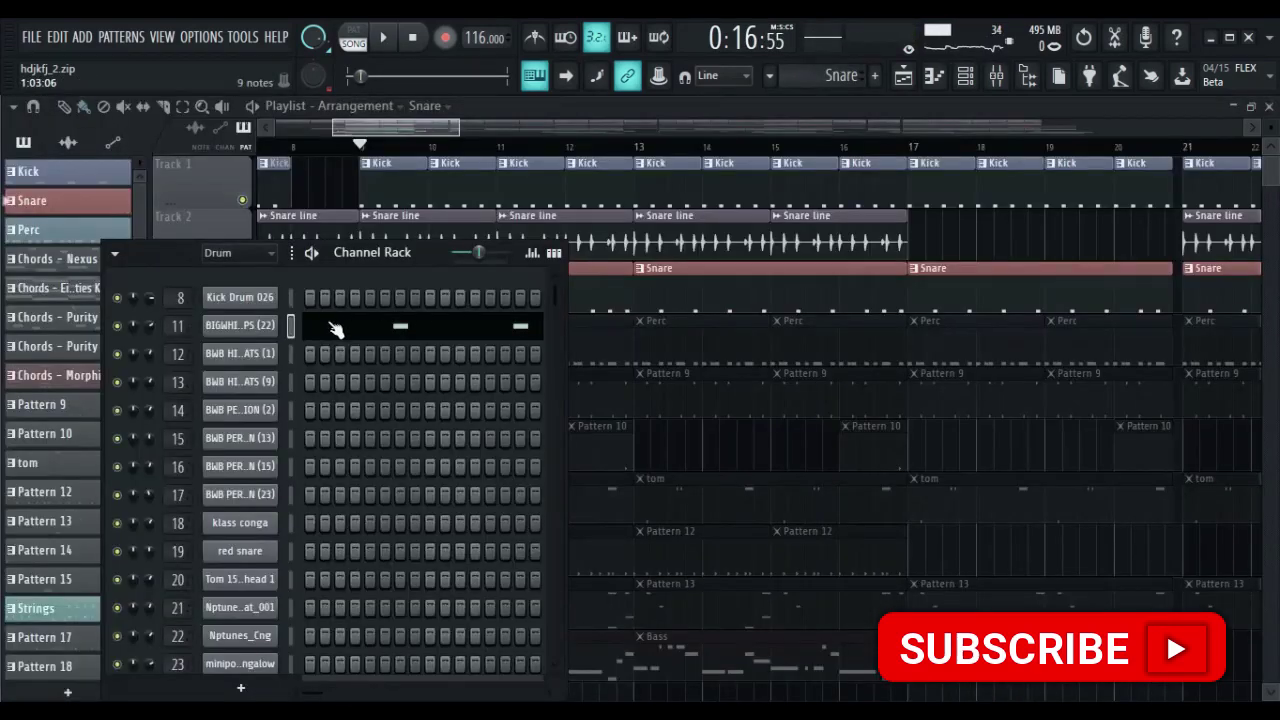
left_click(353, 33)
left_click(383, 37)
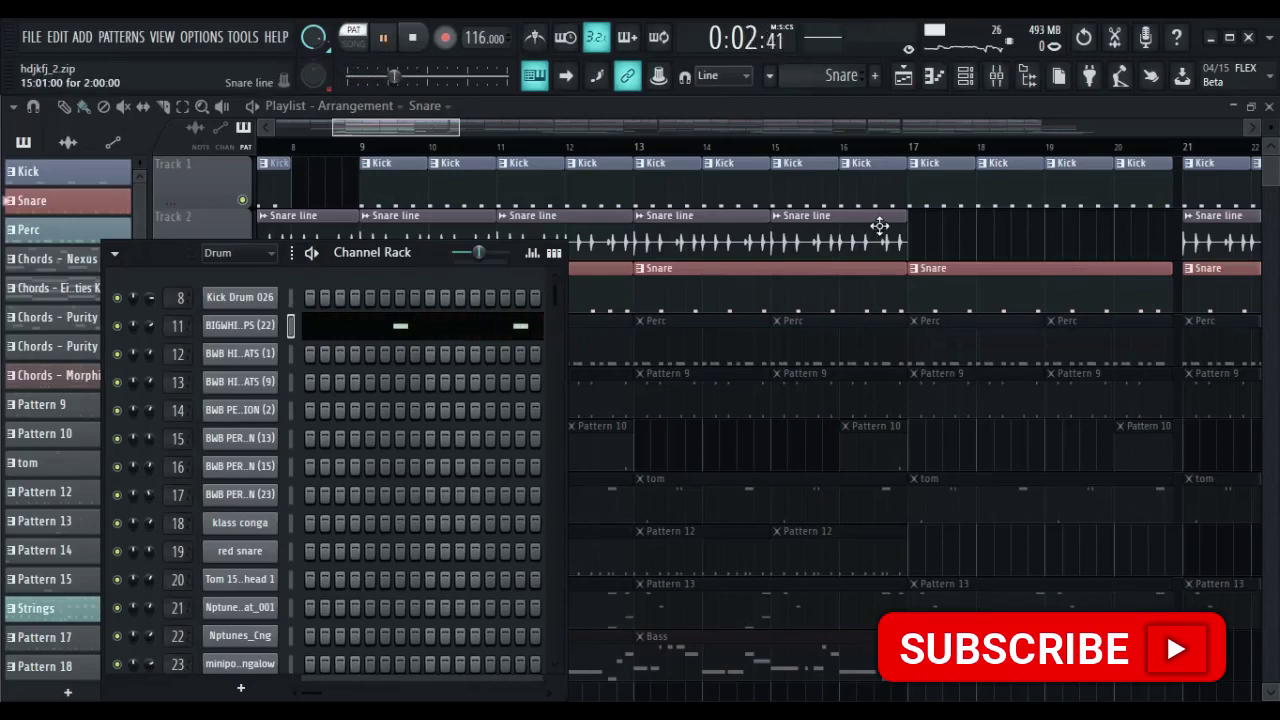
key("Escape")
key("space")
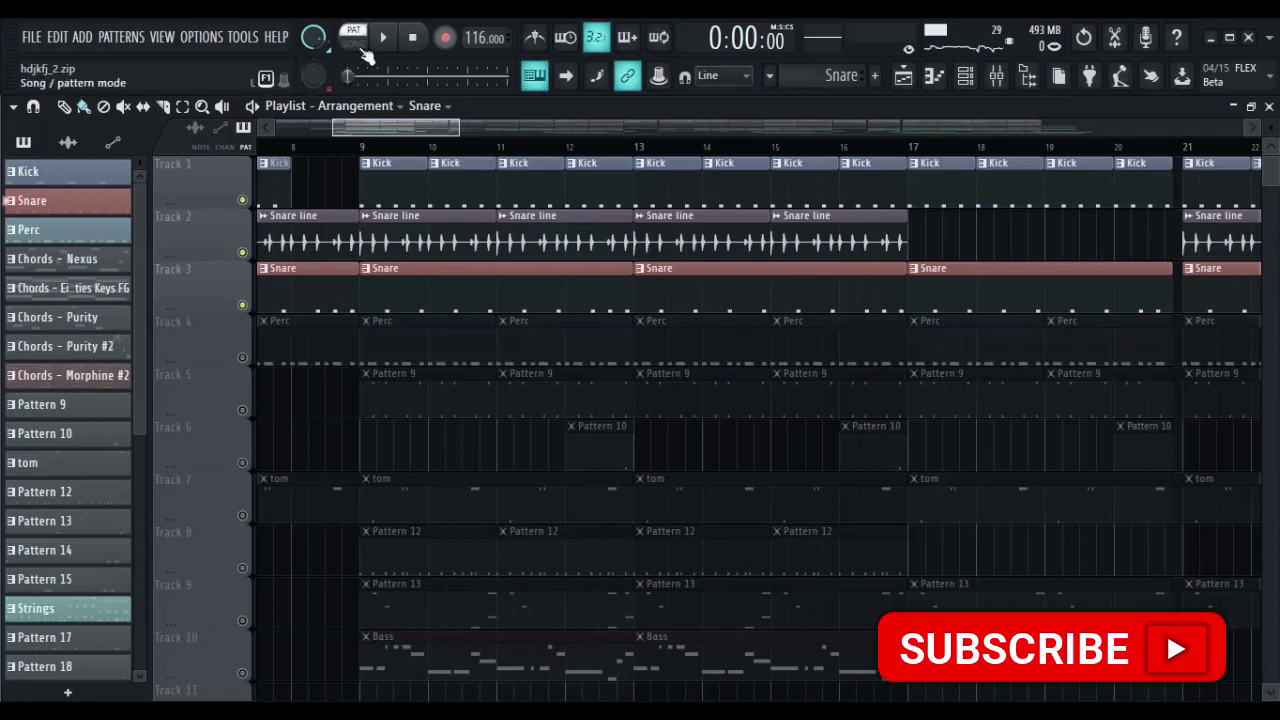
left_click(358, 44)
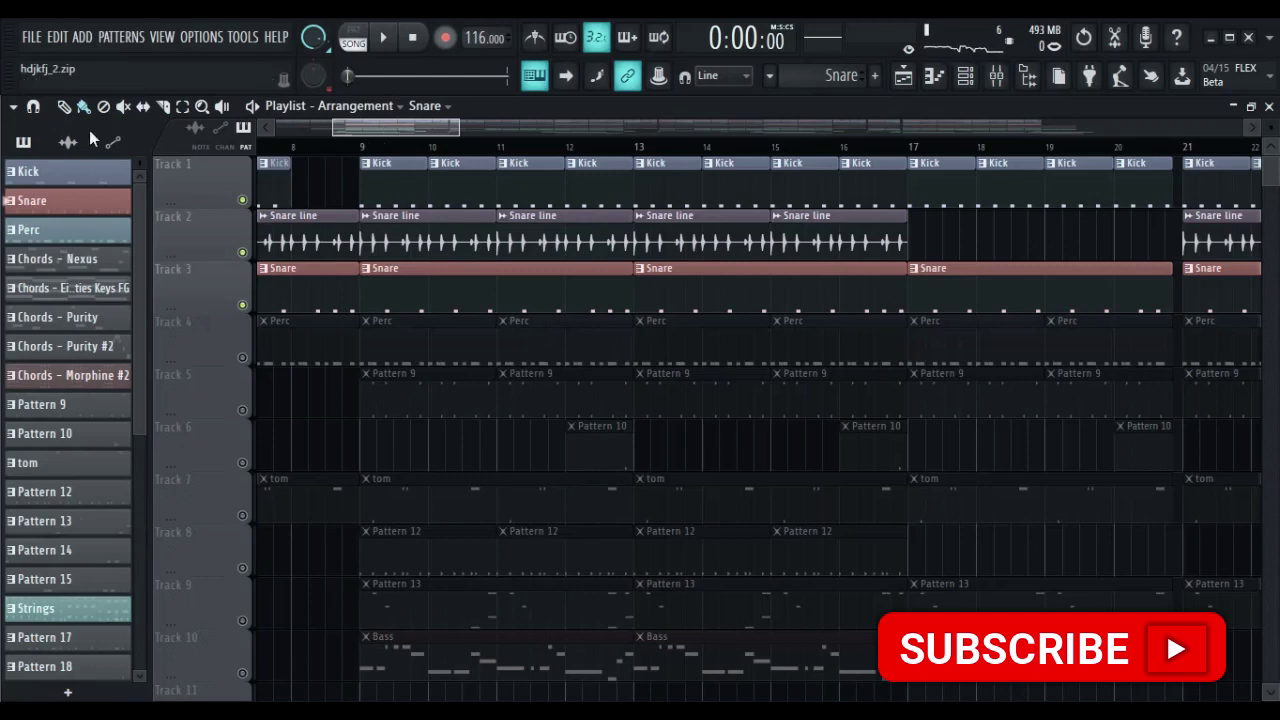
Step: Unmute the Perc on Track 4 and view its BWB HI-HATS (1) notes in the piano roll
left_click(242, 360)
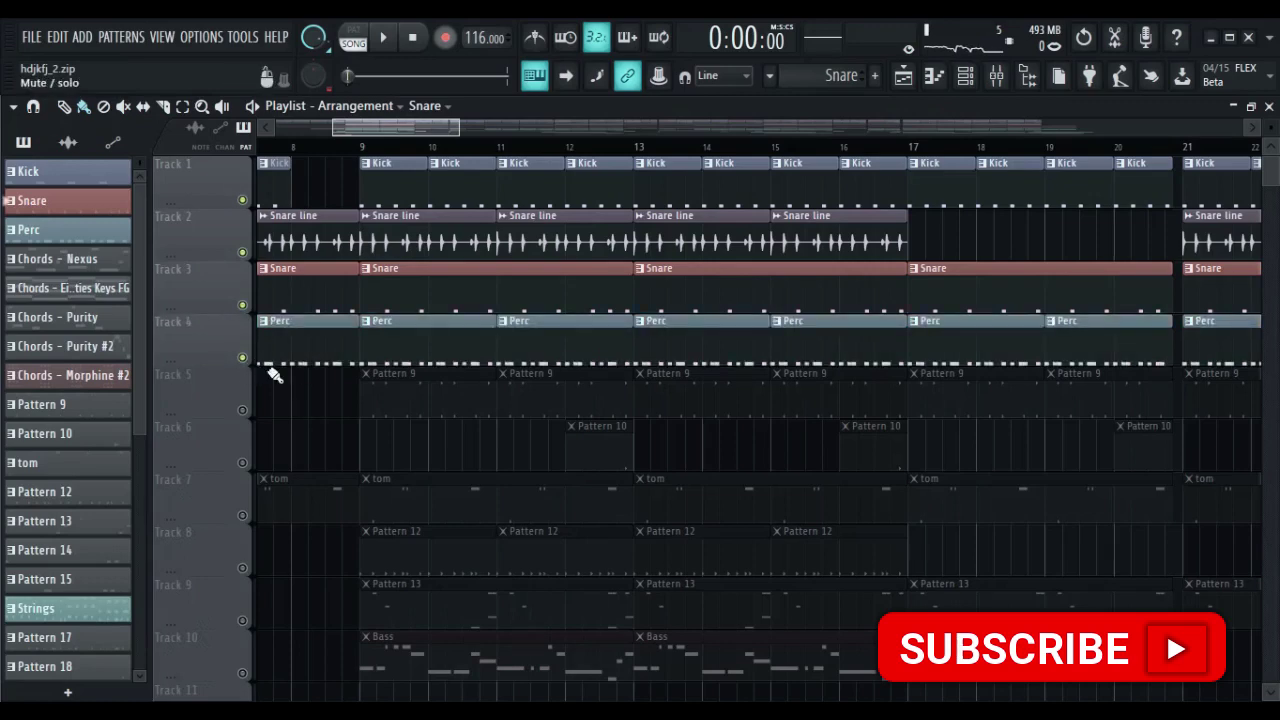
double_click(458, 347)
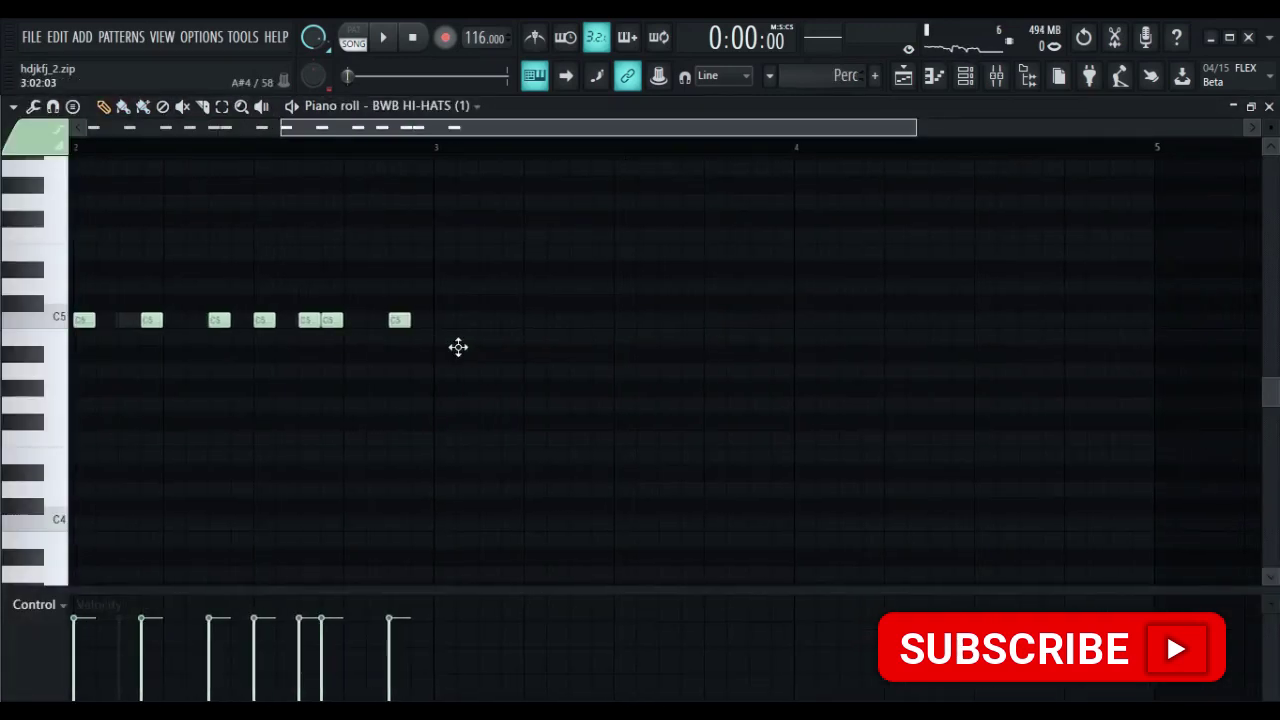
right_click(518, 283, "ctrl")
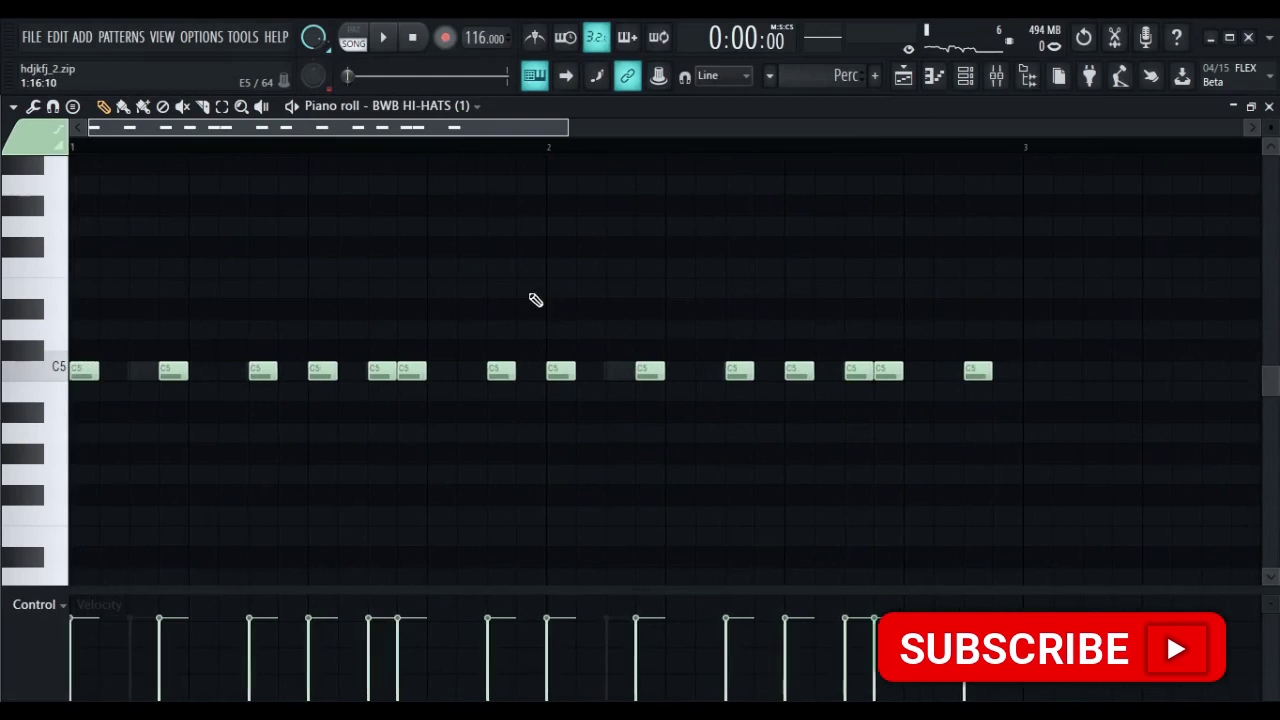
Step: Close the piano roll and audition the Perc pattern on its own in pattern mode
key("Escape")
left_click(354, 37)
left_click(383, 37)
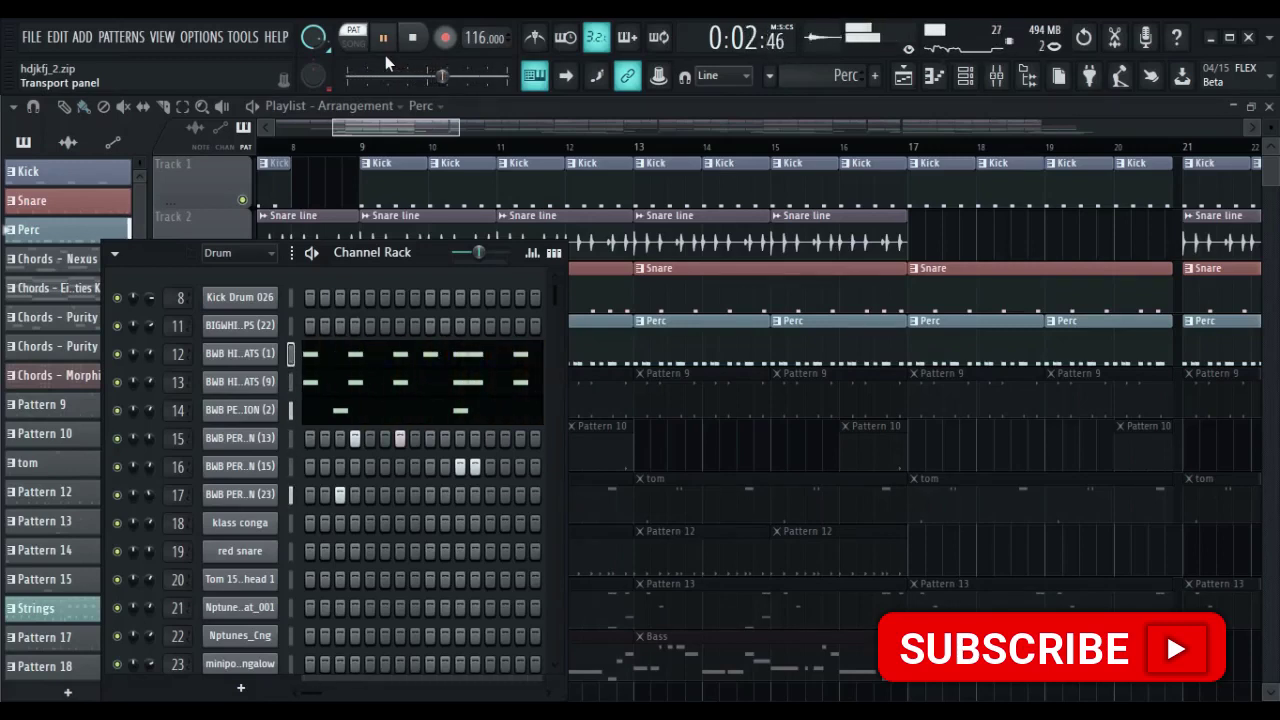
key("space")
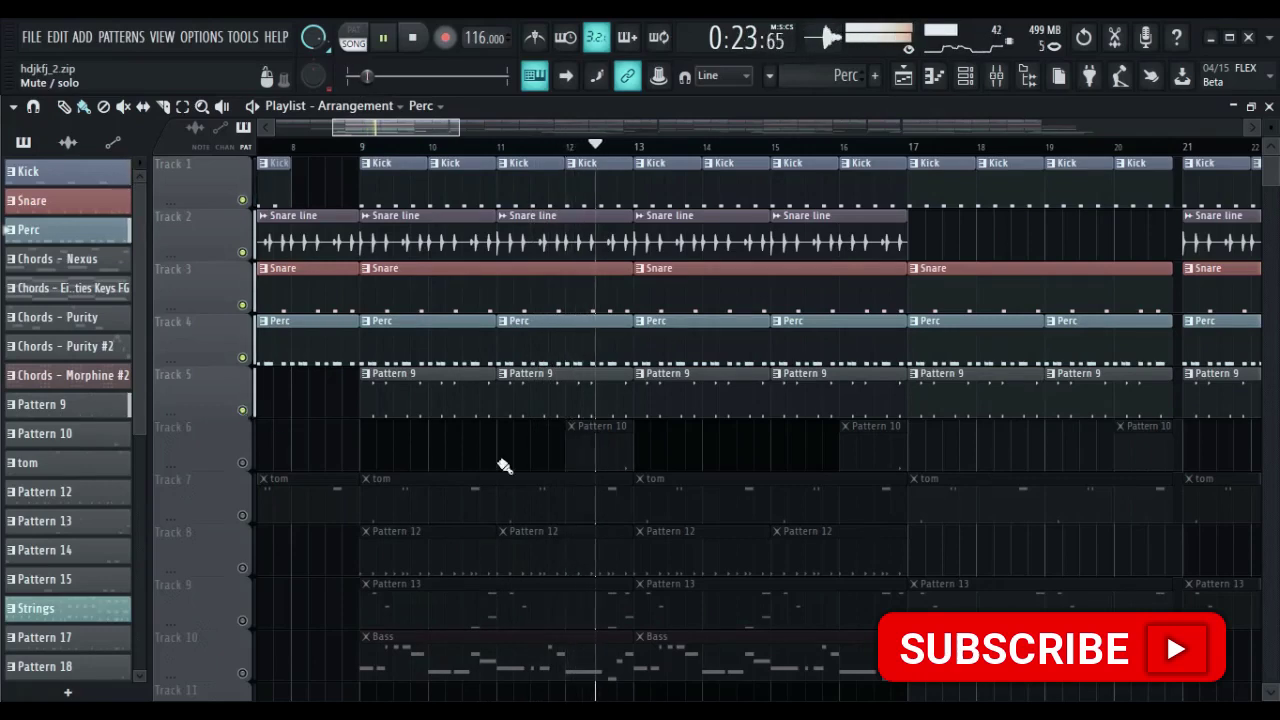
Step: Stop playback, open Pattern 9 in the Channel Rack, and preview the Nptunes_Hat_001 sample in its channel settings
key("space")
double_click(692, 401)
scroll(635, 416, "down", 5)
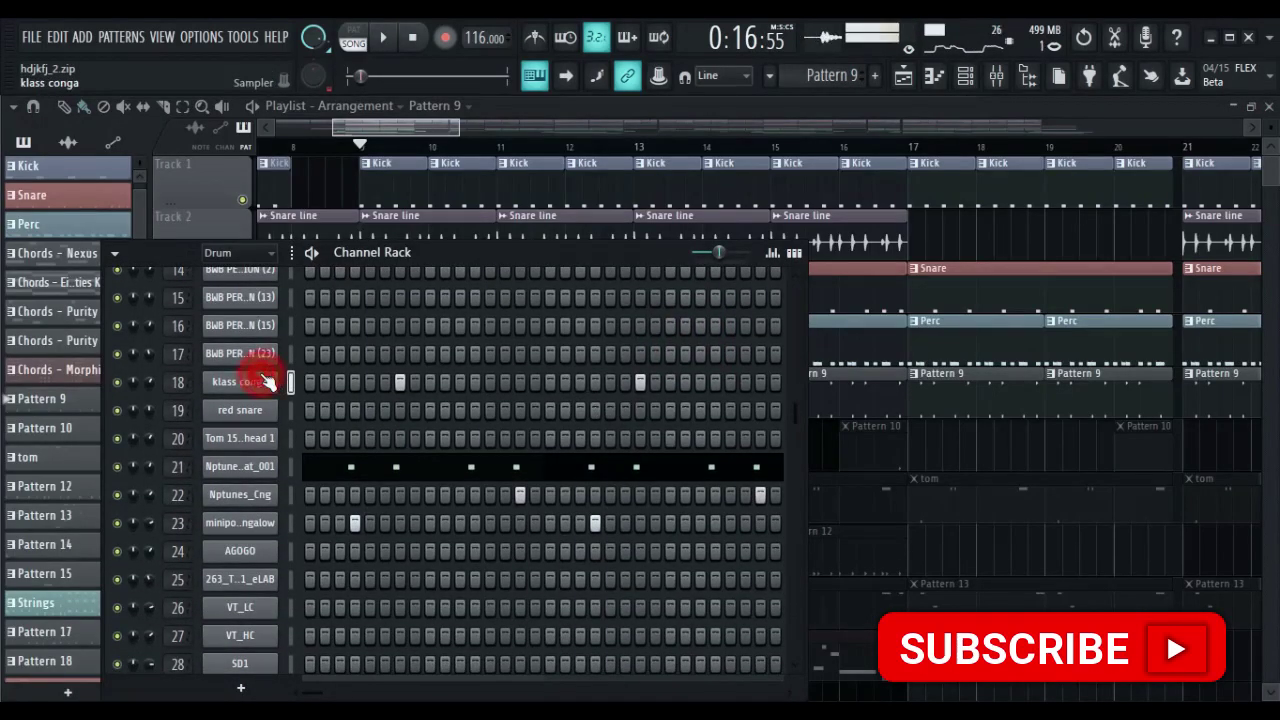
left_click(256, 474)
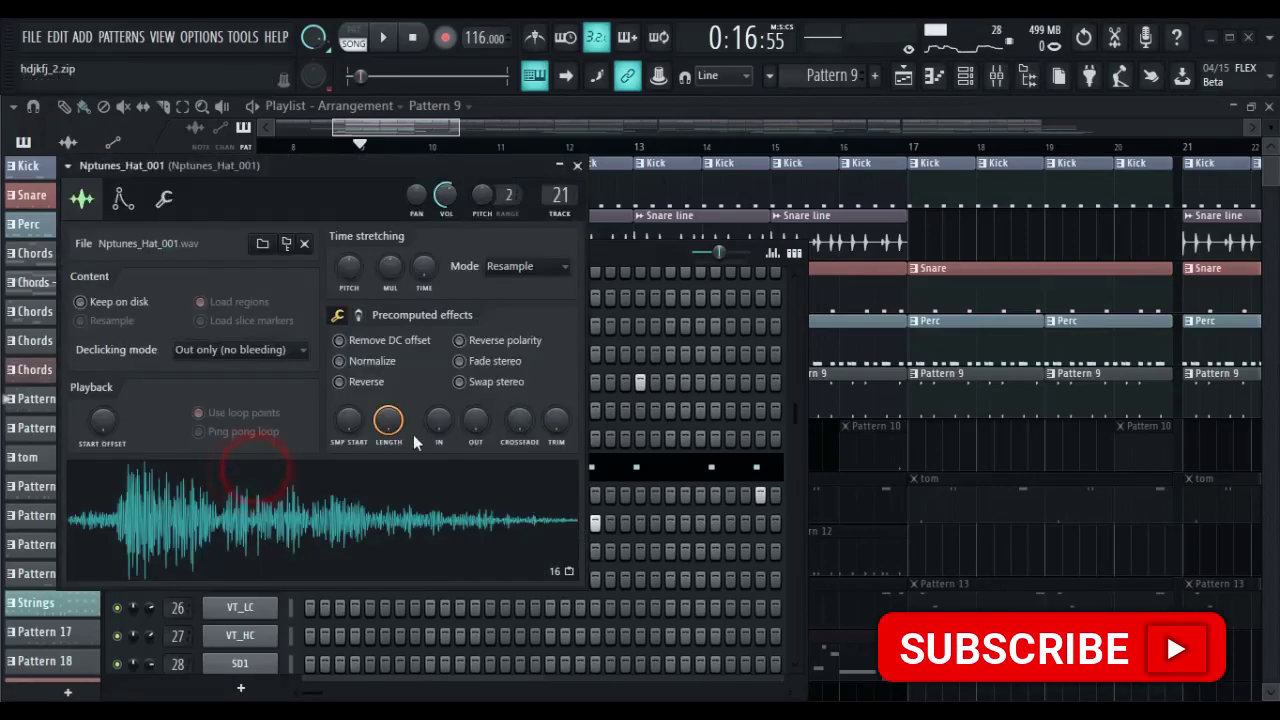
left_click(403, 480)
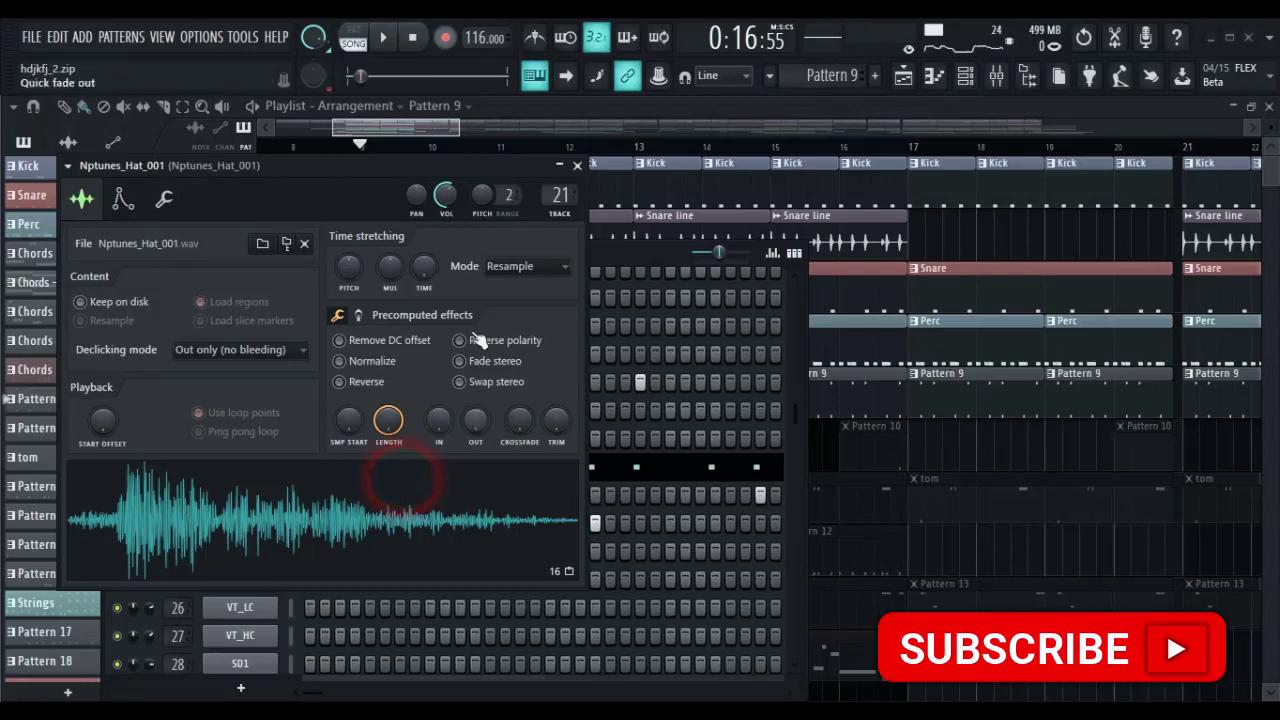
left_click(576, 165)
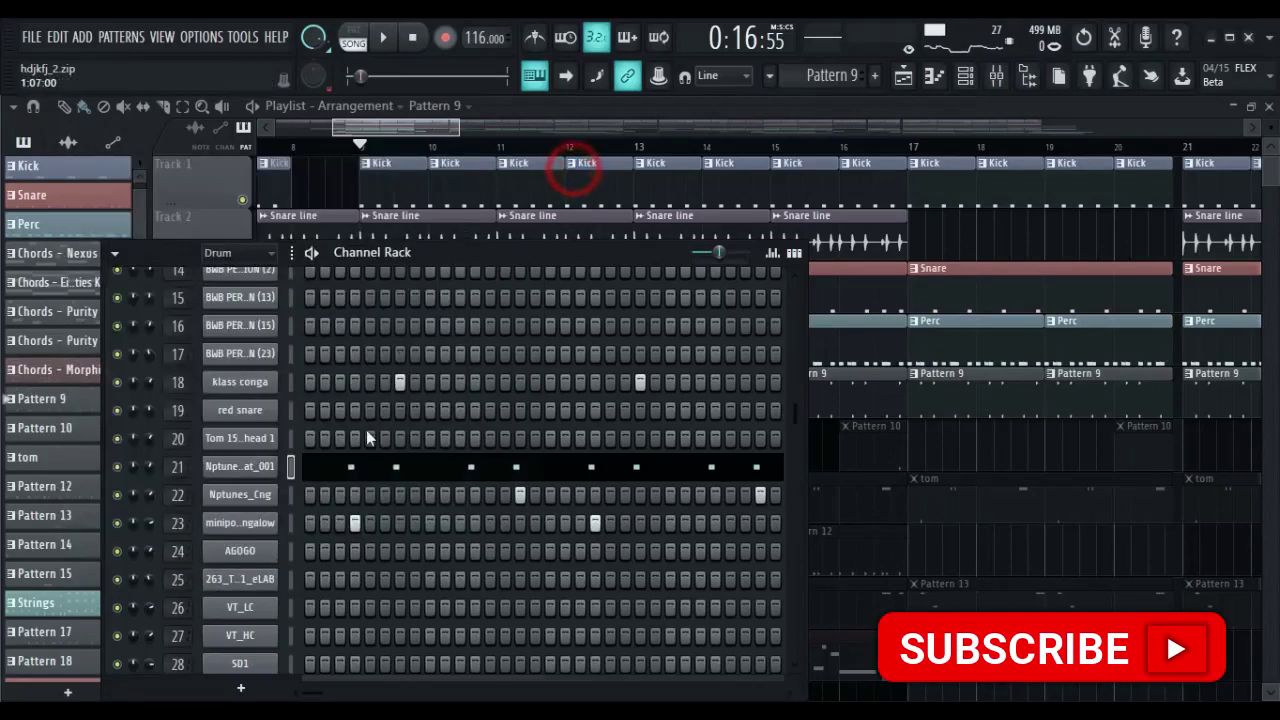
Step: Audition the percussion sample routed to mixer track 23 in the Channel Rack
left_click(258, 537)
left_click(258, 536)
left_click(258, 536)
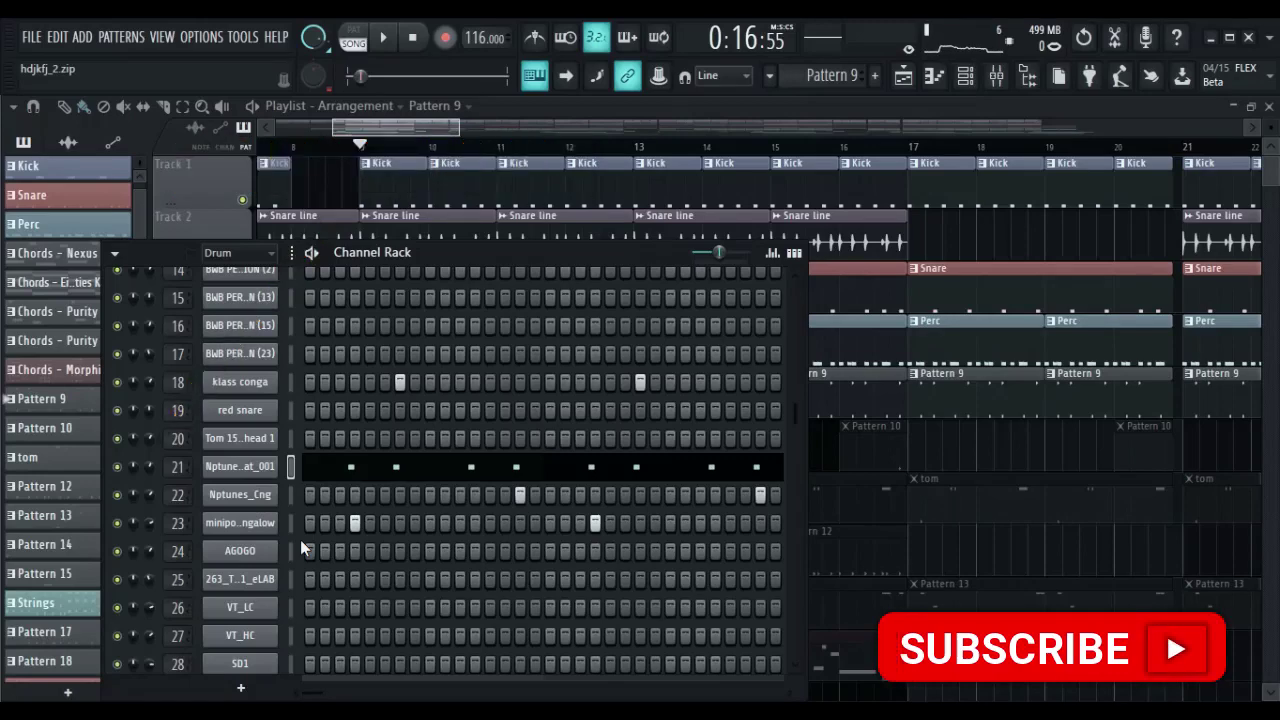
Step: Unmute the tom on Track 7 and audition it from bar 9 with the other enabled drum tracks
left_click(243, 516)
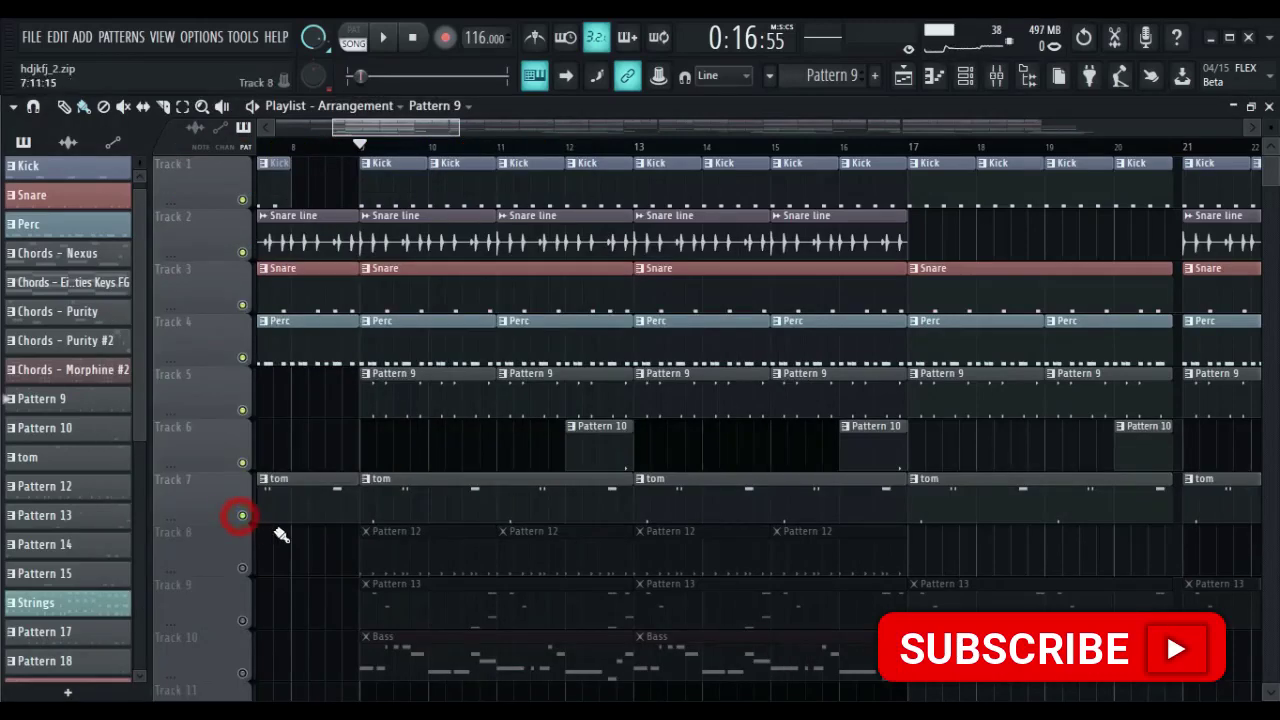
key("space")
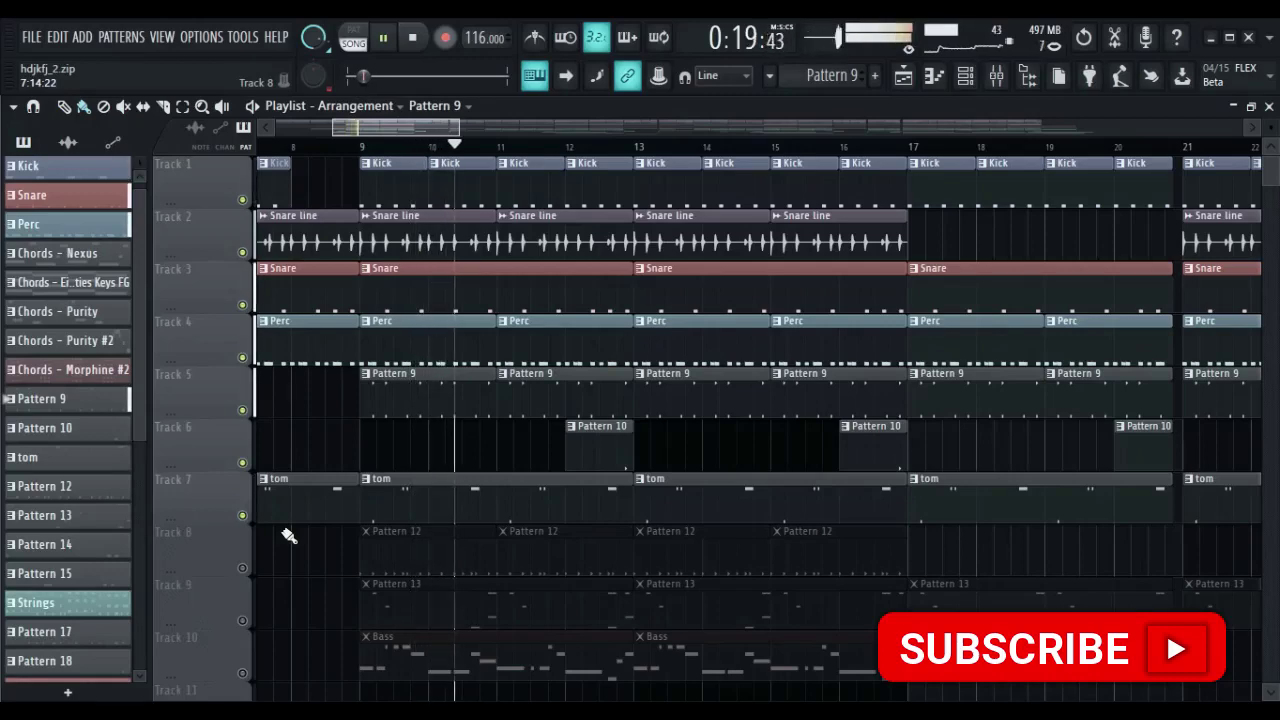
key("space")
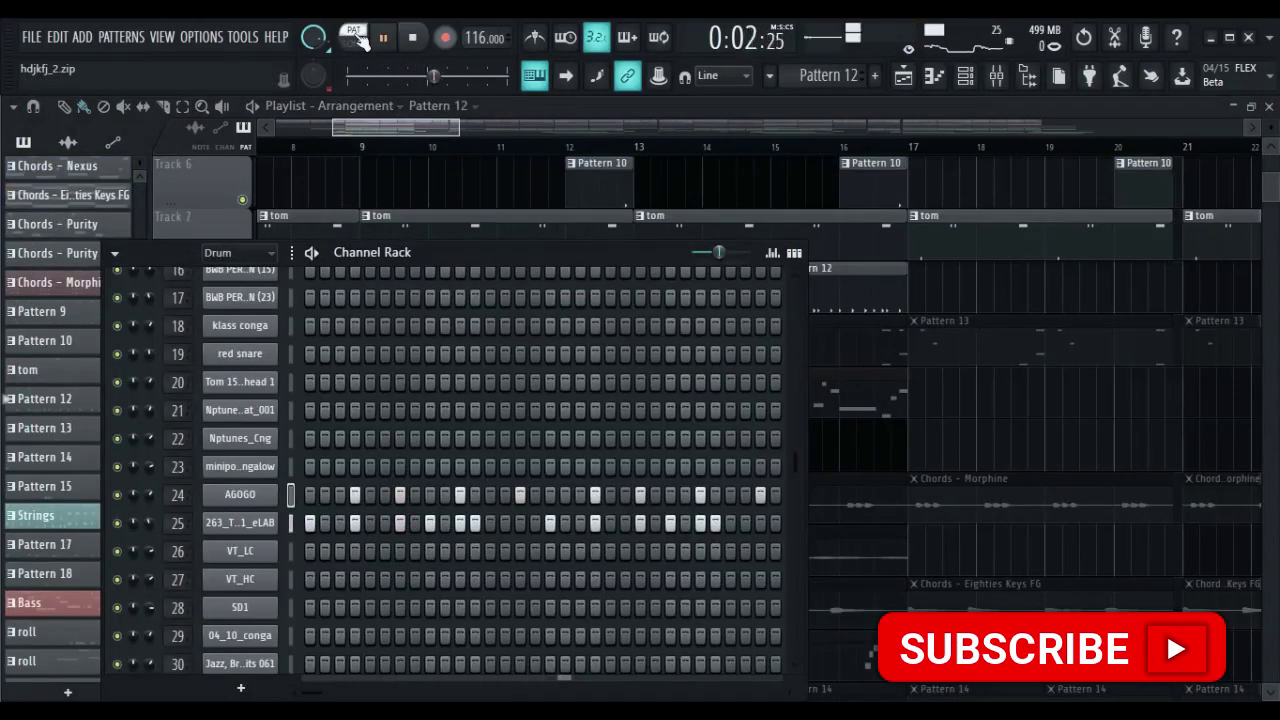
Step: Audition Pattern 12 in pattern mode, then stop playback and close the Channel Rack
right_click(1004, 298)
key("space")
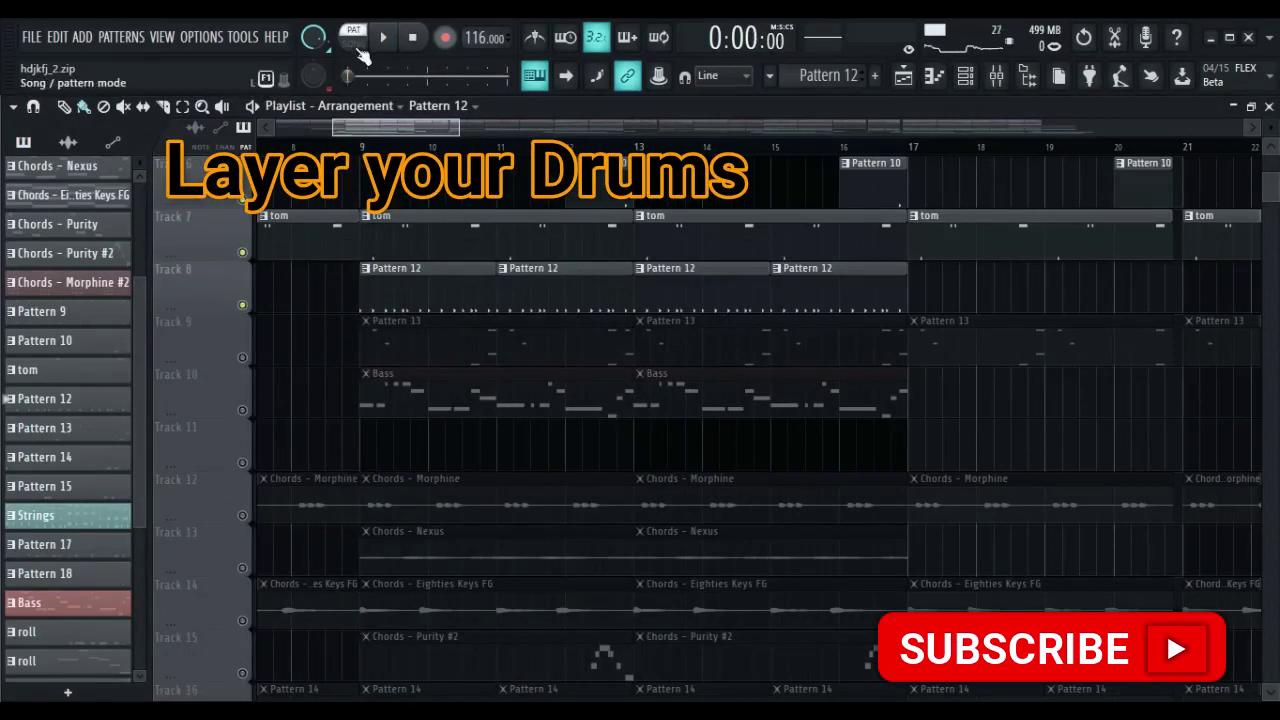
Step: Switch to song mode and audition the enabled drum layers together from bar 9 of the playlist
left_click(356, 44)
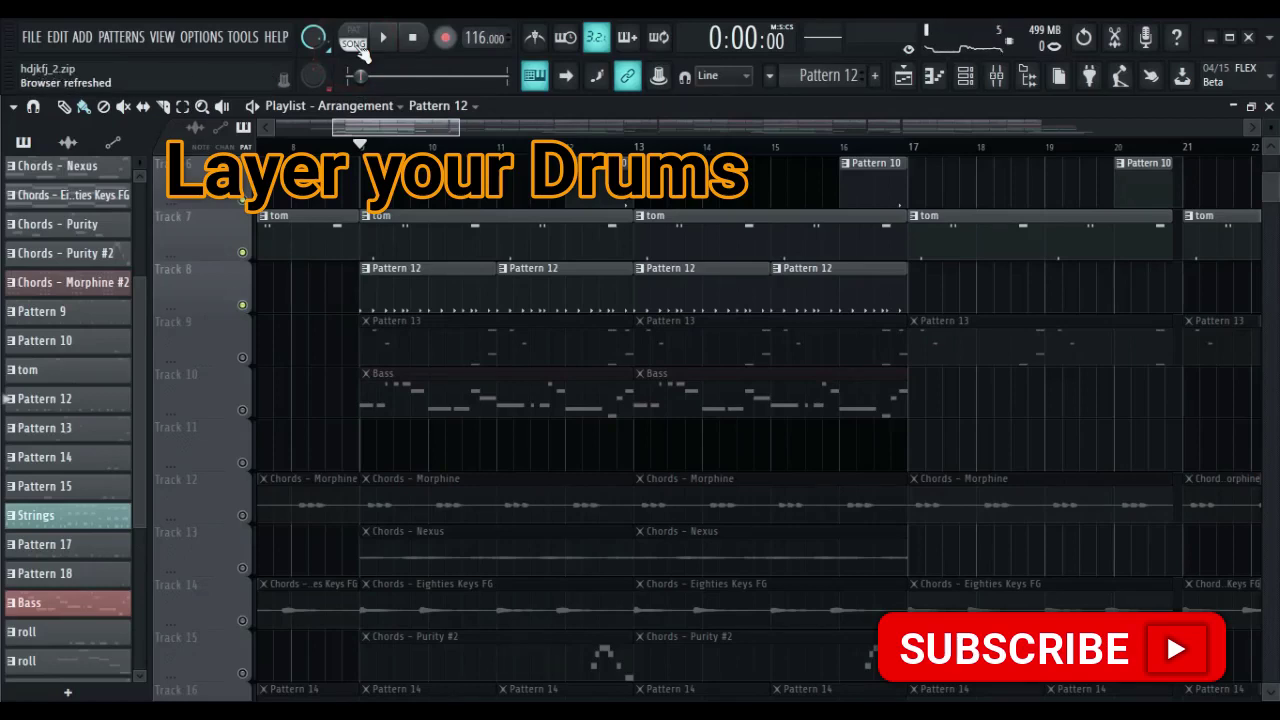
key("space")
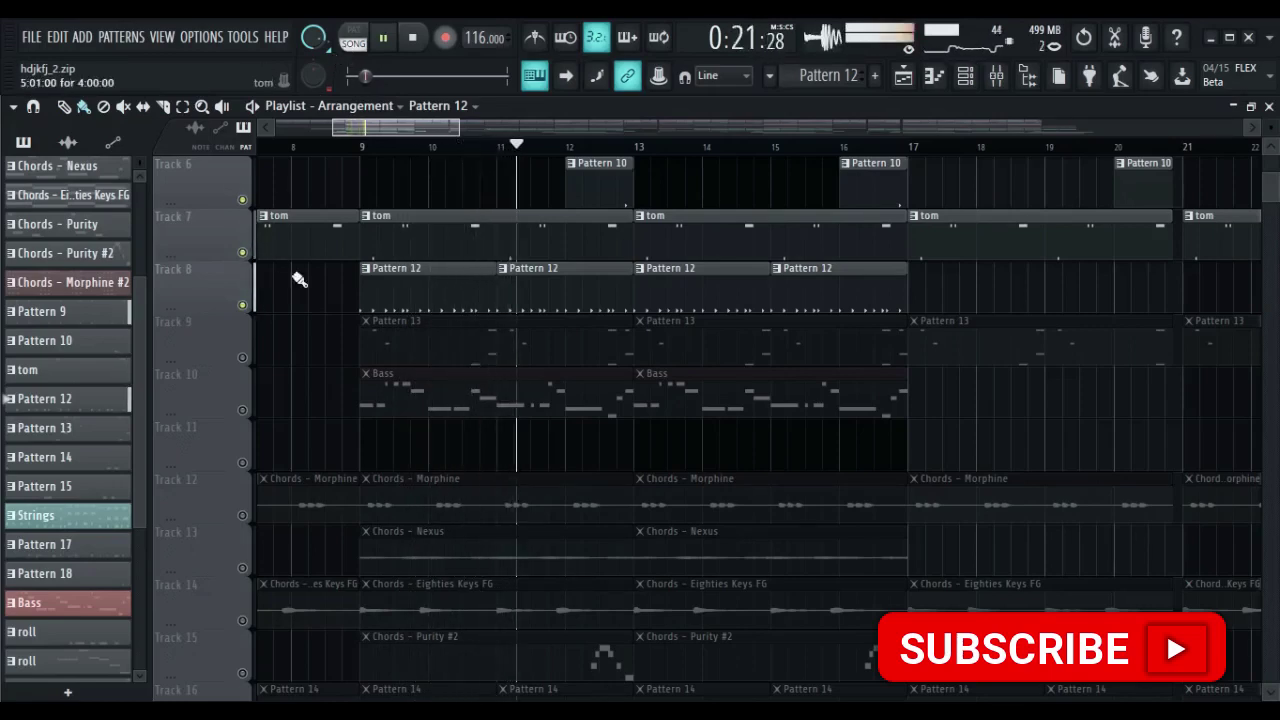
scroll(520, 331, "down", 5)
scroll(517, 335, "down", 4)
key("space")
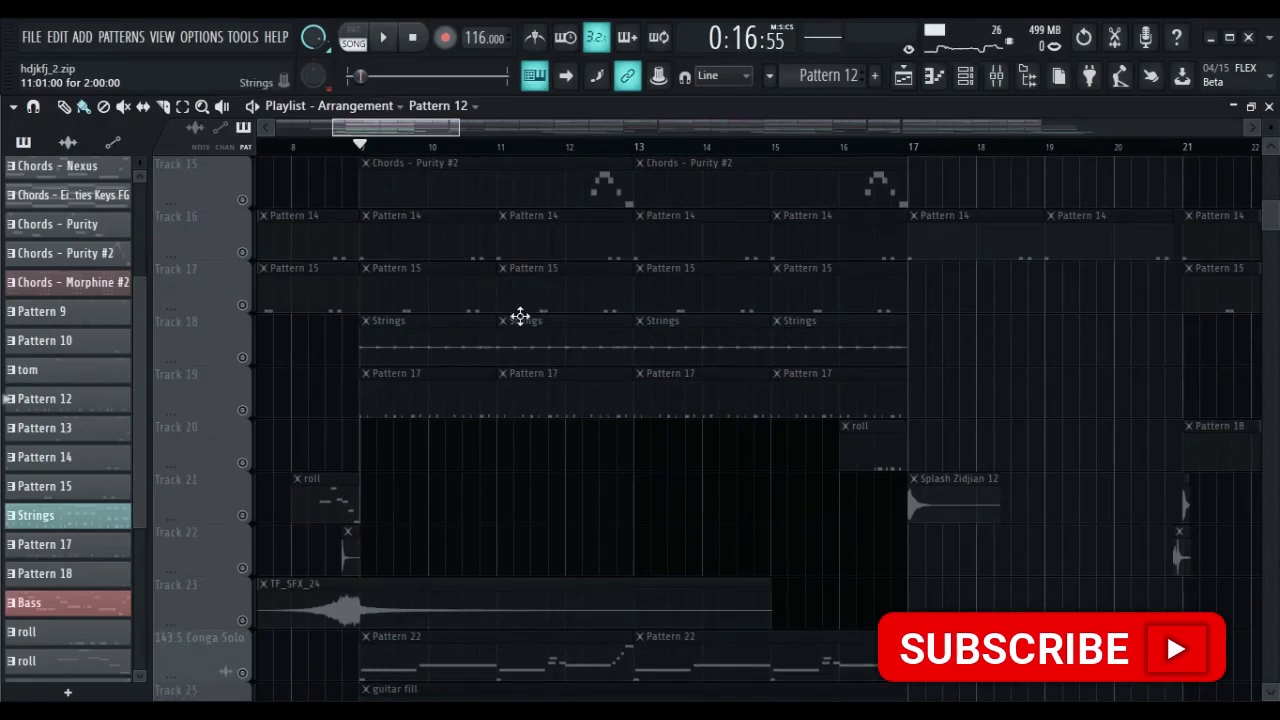
Step: Unmute the Chords - Morphine clips on Track 12 and audition them from bar 9 over the drums
scroll(495, 331, "up", 14)
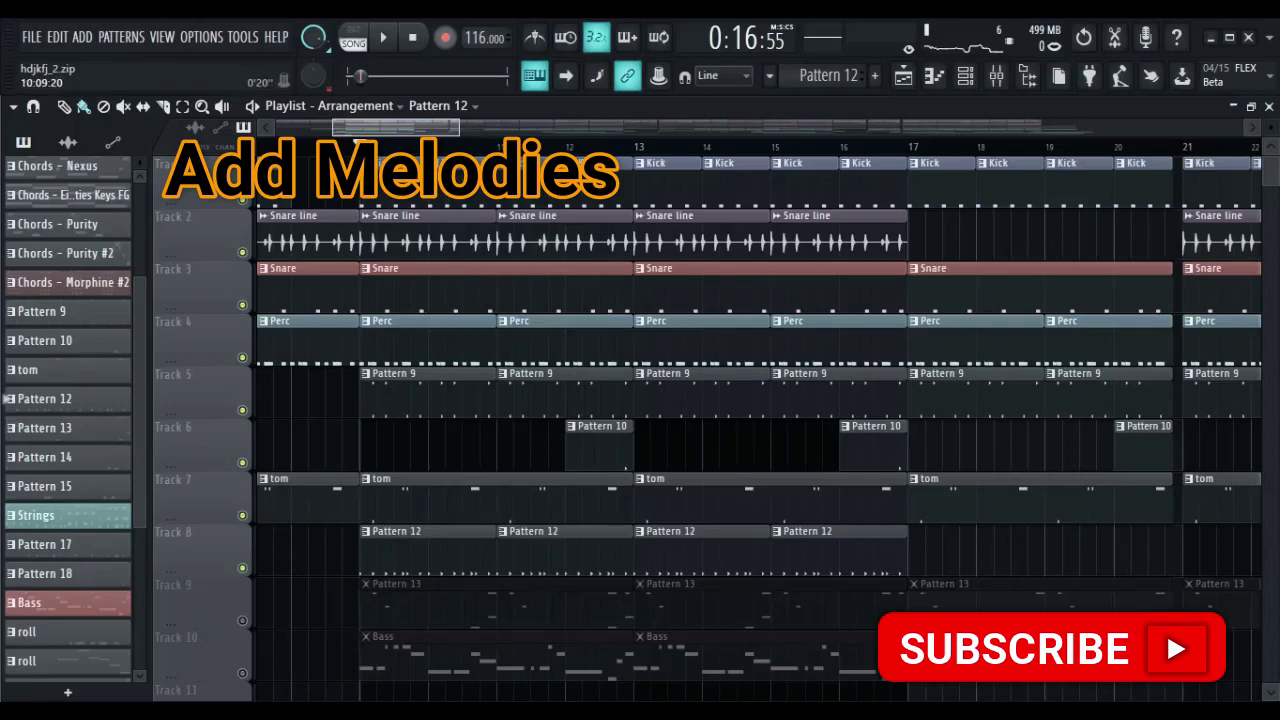
scroll(466, 147, "down", 4)
scroll(612, 404, "down", 9)
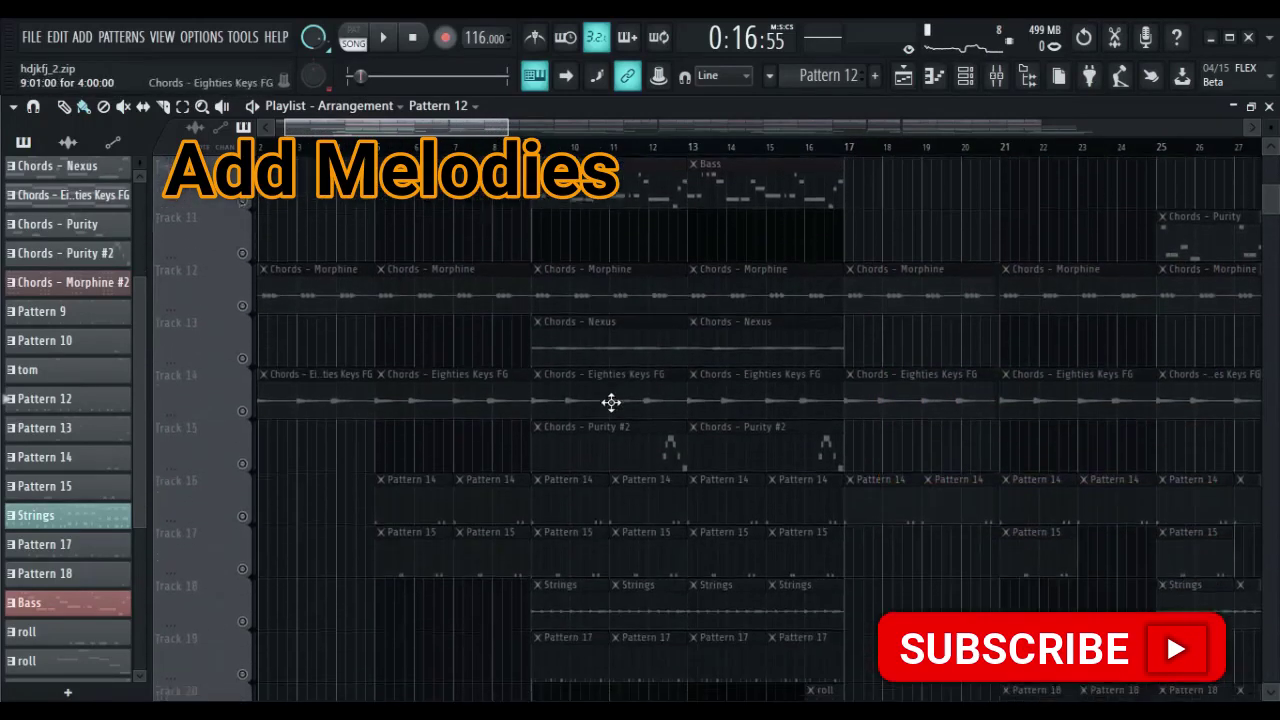
scroll(609, 405, "down", 3)
scroll(557, 377, "up", 3)
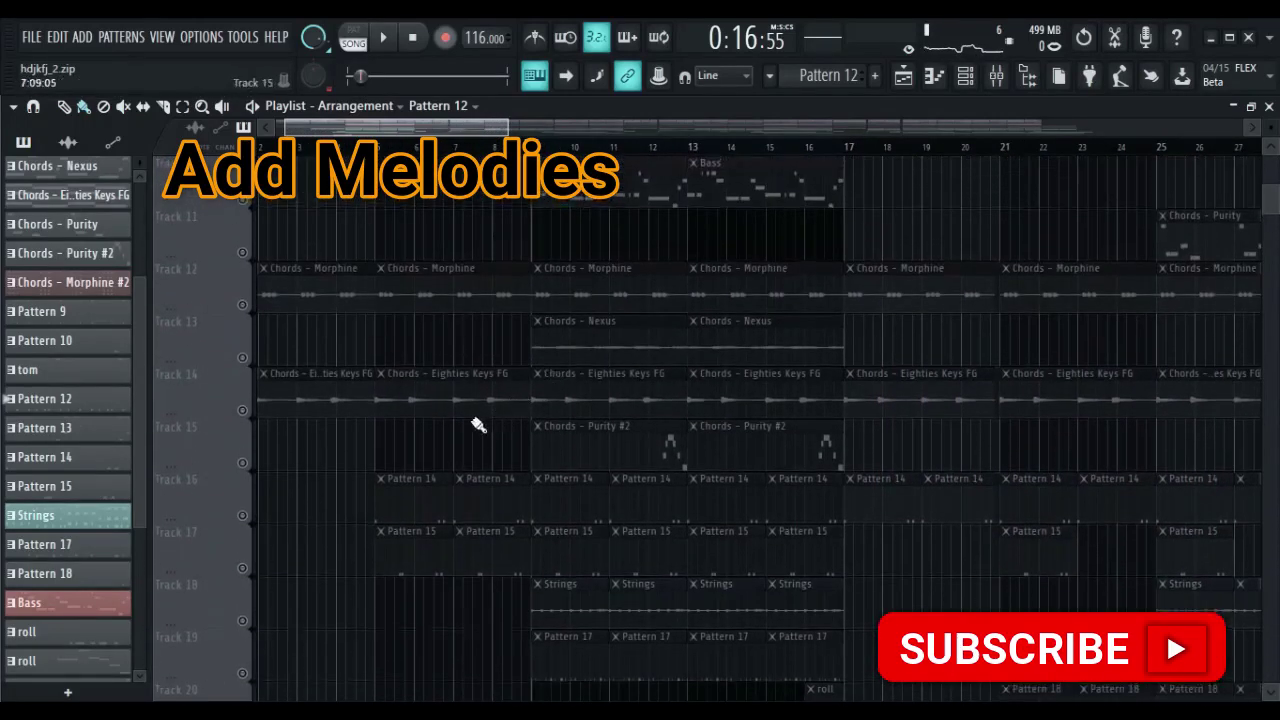
left_click(243, 303)
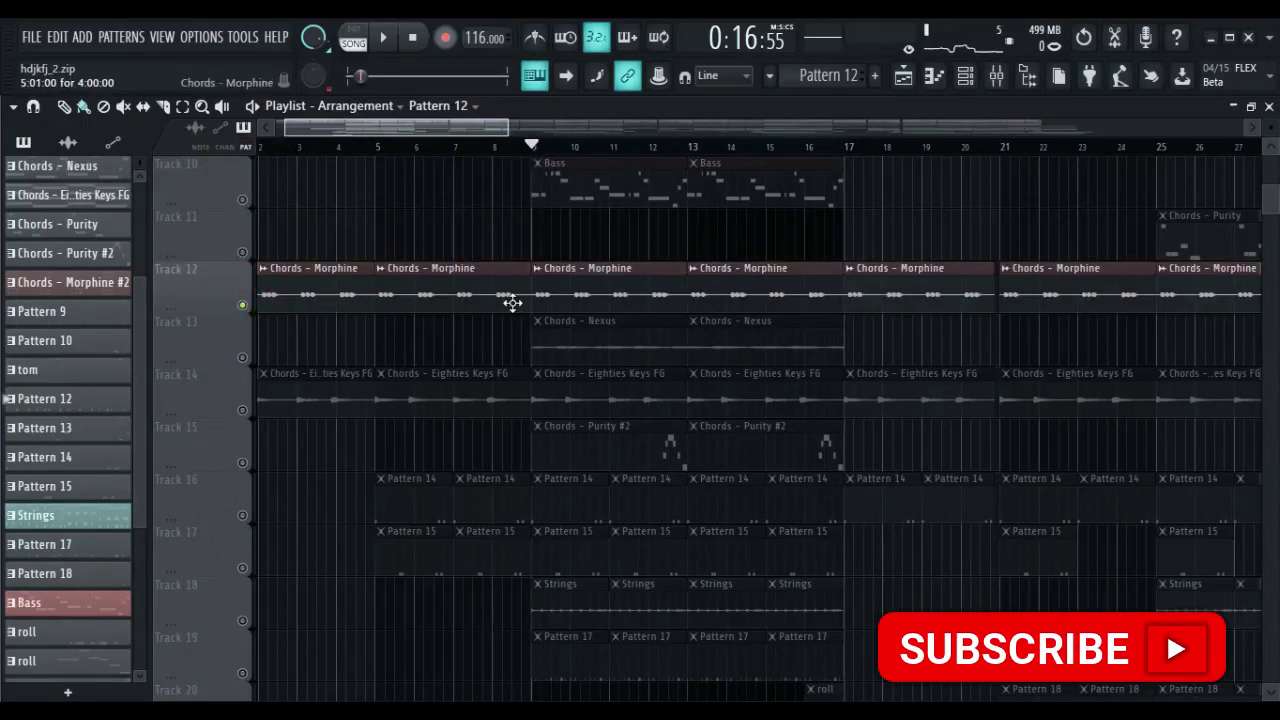
key("space")
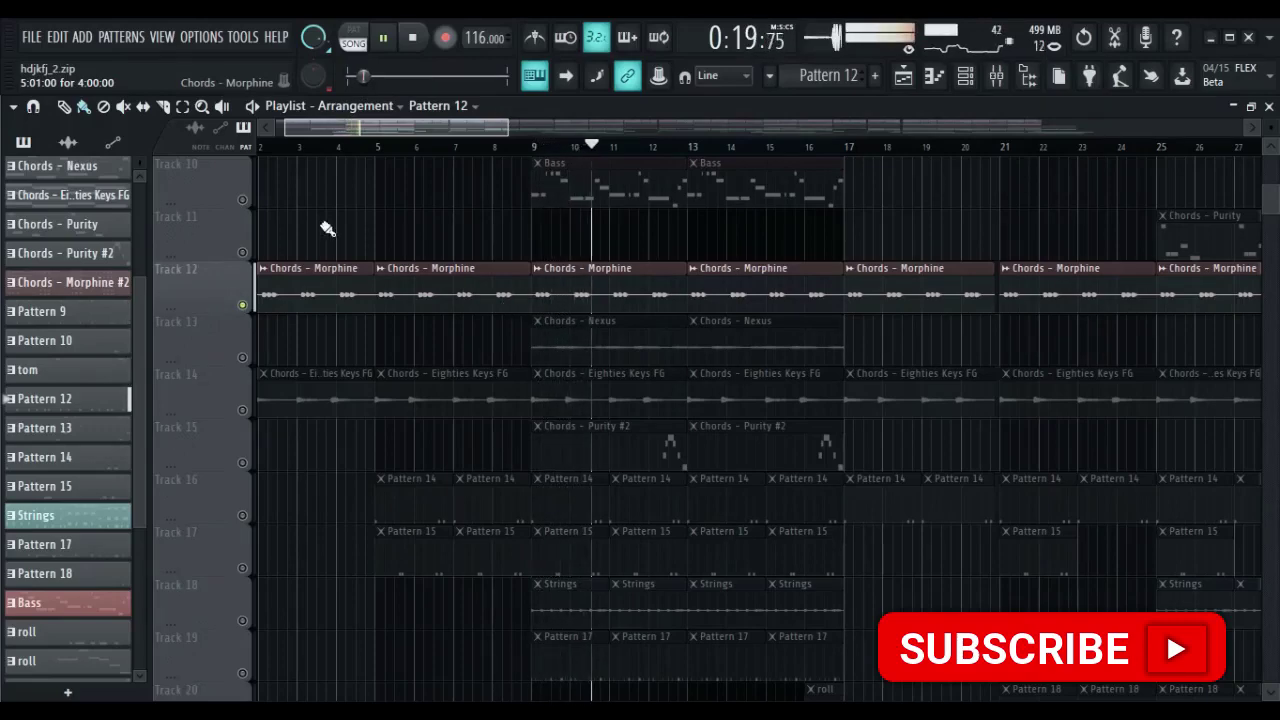
Step: Inspect the Chords - Morphine sample settings and its Fruity parametric EQ 2 on mixer track 40, stopping playback and closing the windows
double_click(603, 293)
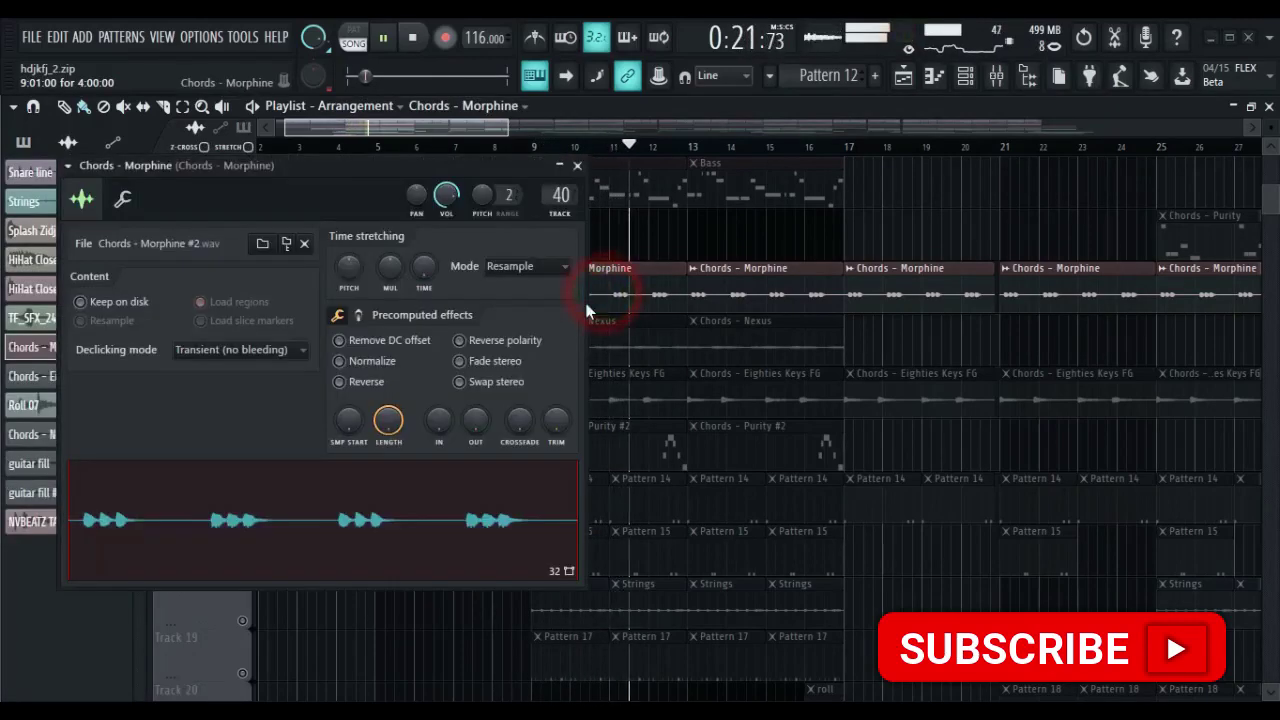
key("Escape")
left_click(996, 75)
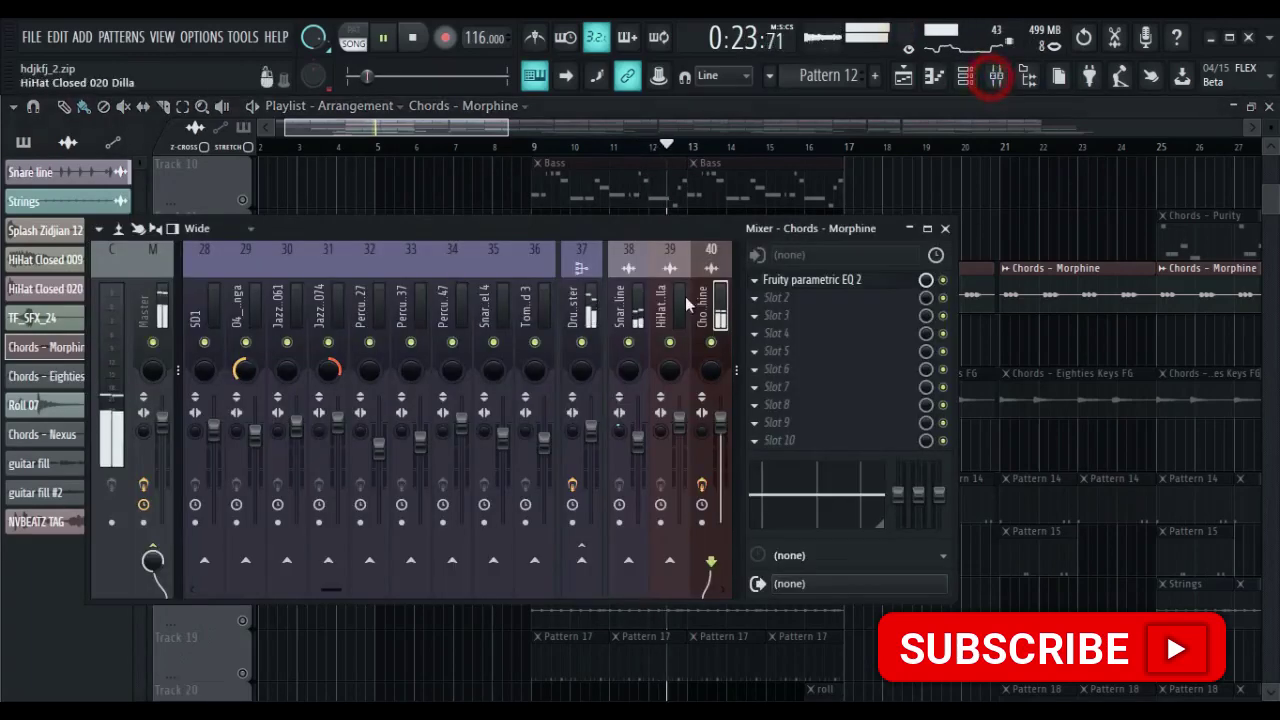
left_click(772, 281)
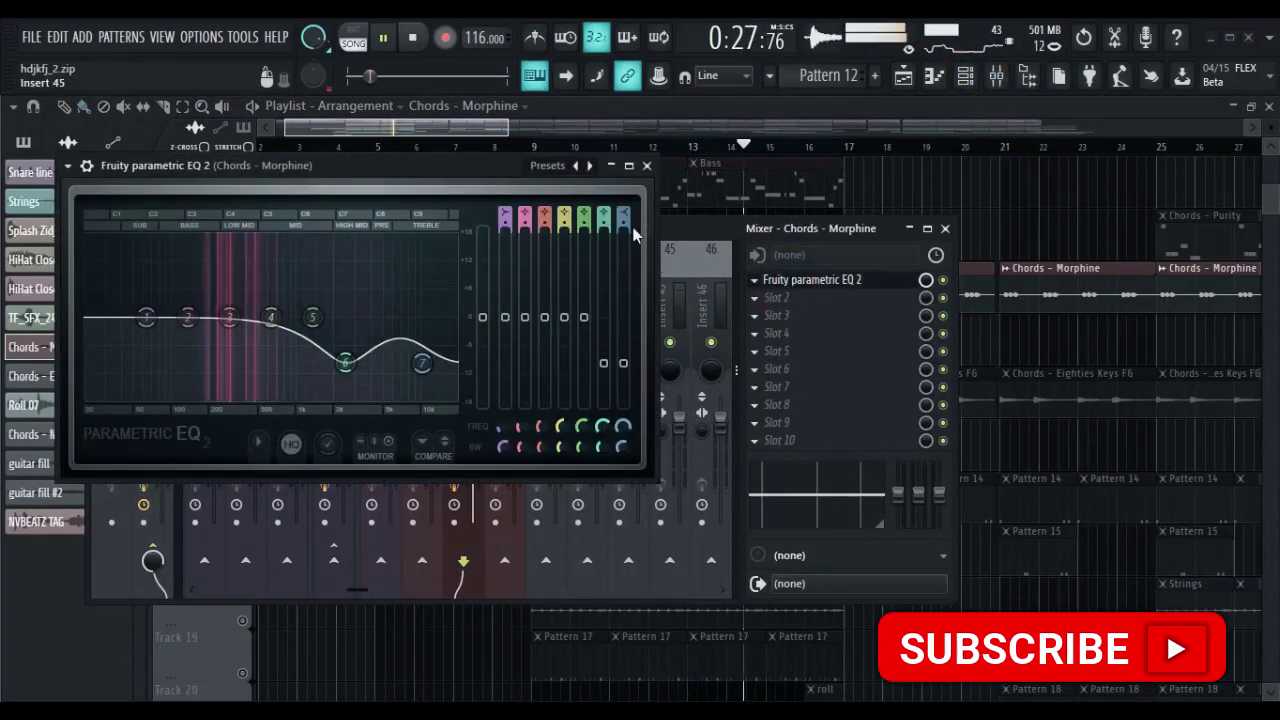
key("space")
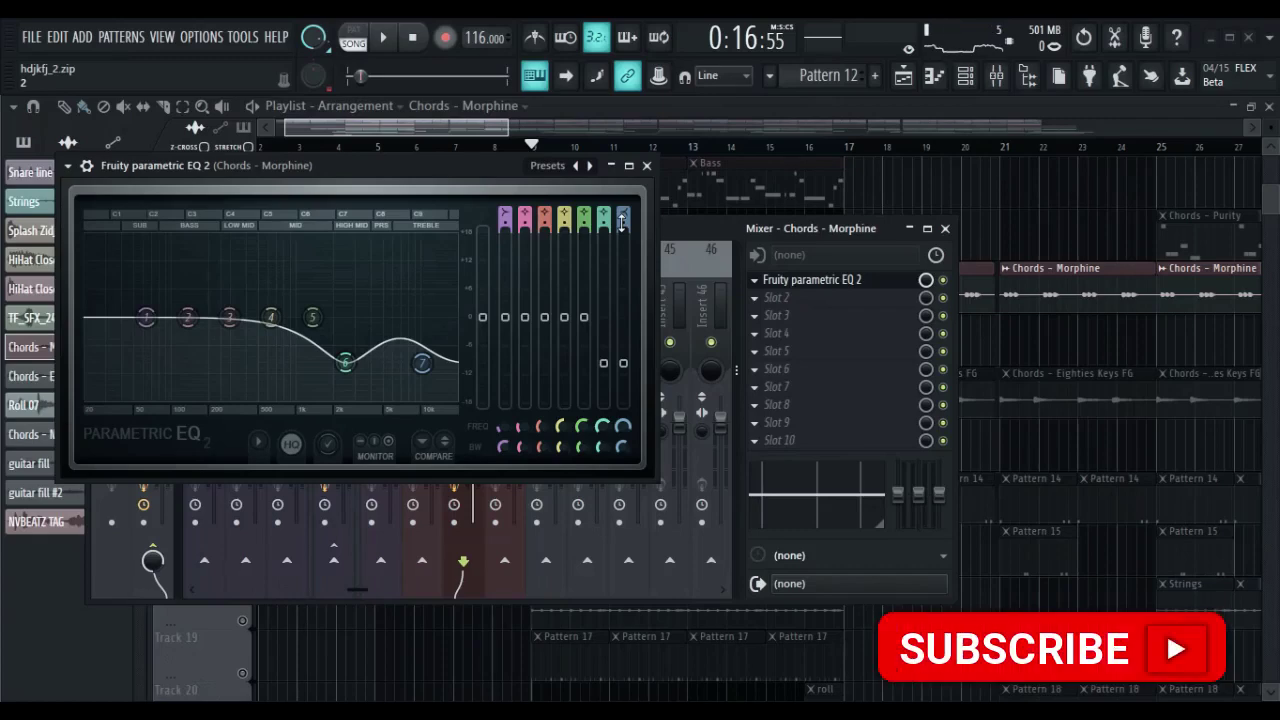
left_click(647, 166)
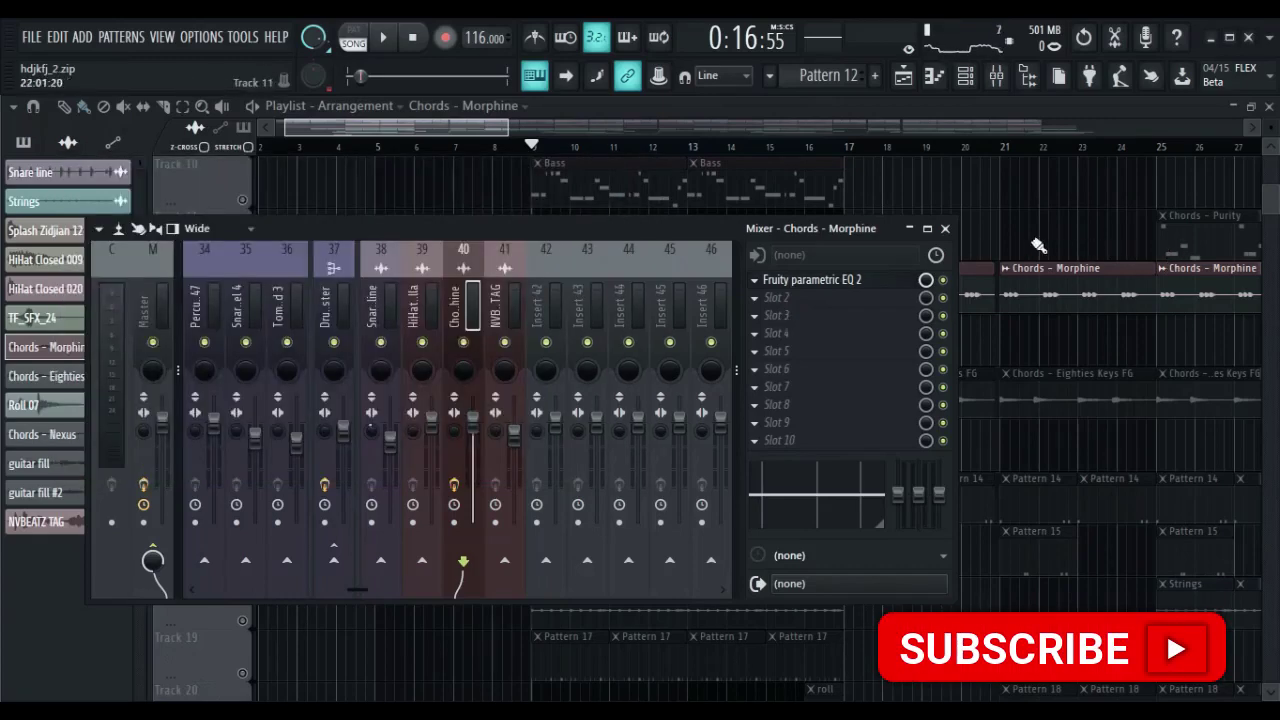
left_click(945, 229)
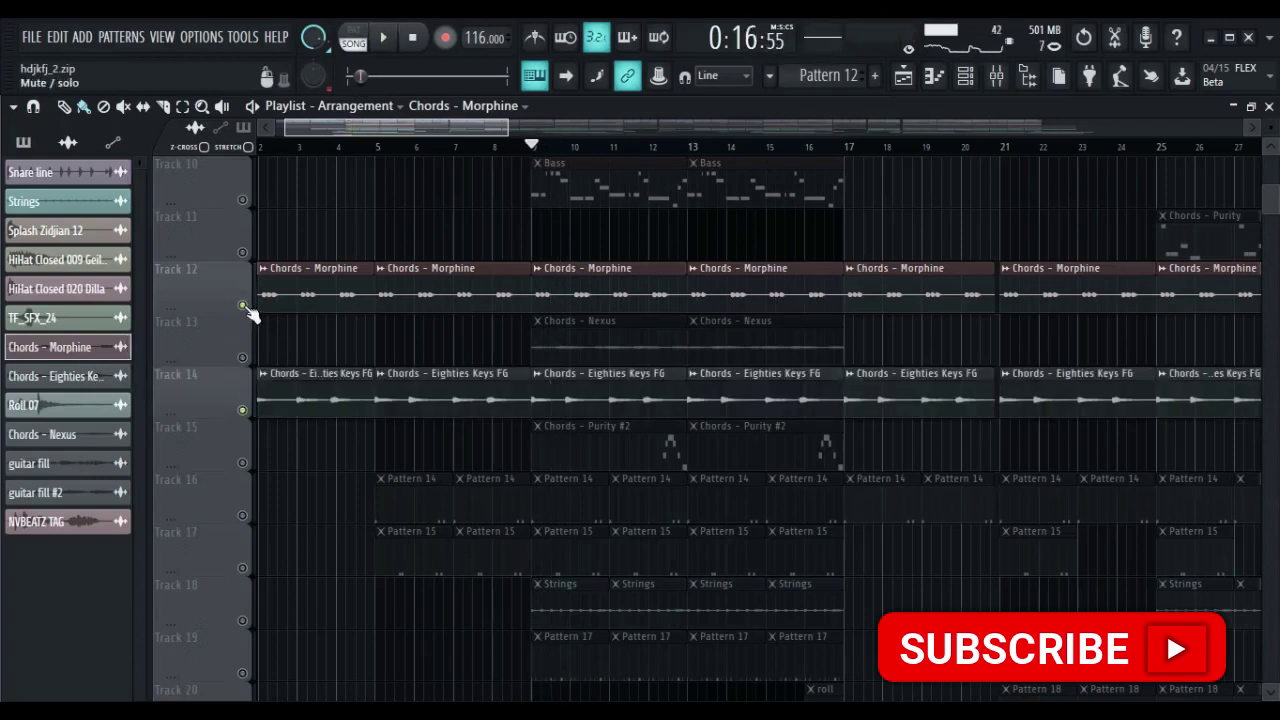
Step: Mute Track 12 to audition Chords - Eighties Keys FG on Track 14, and return the picker to the pattern list
left_click(242, 305)
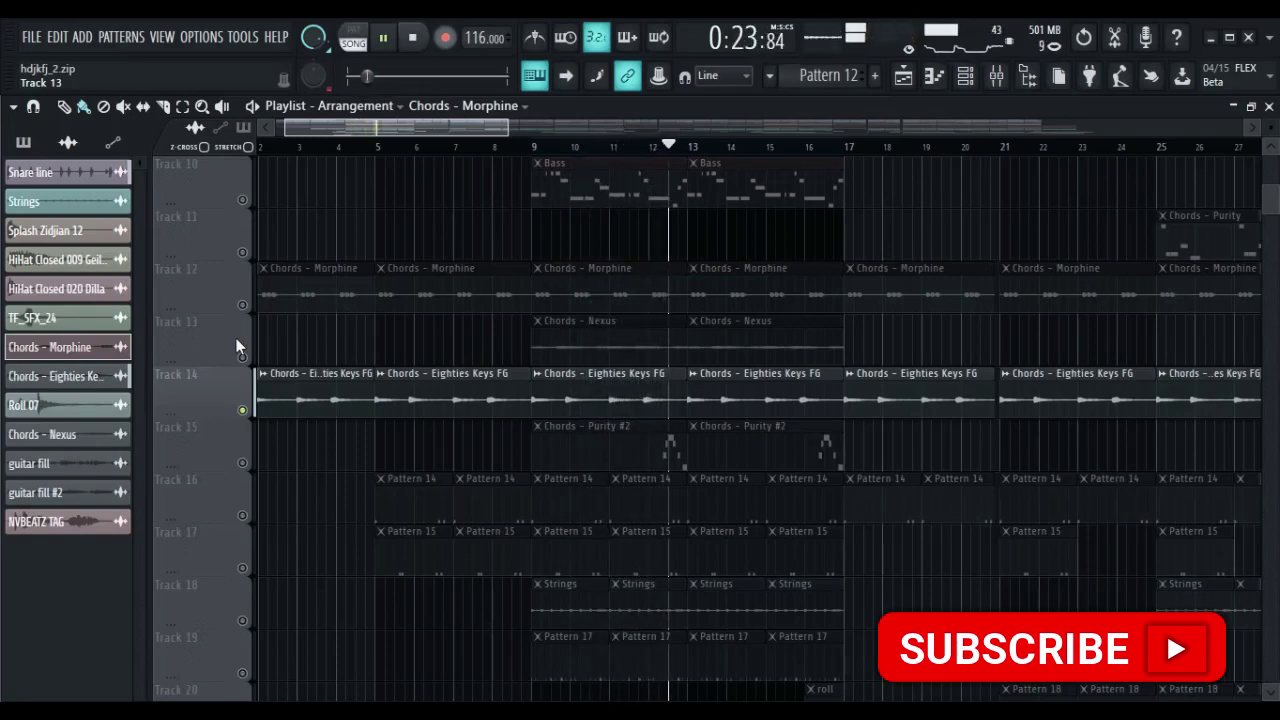
key("space")
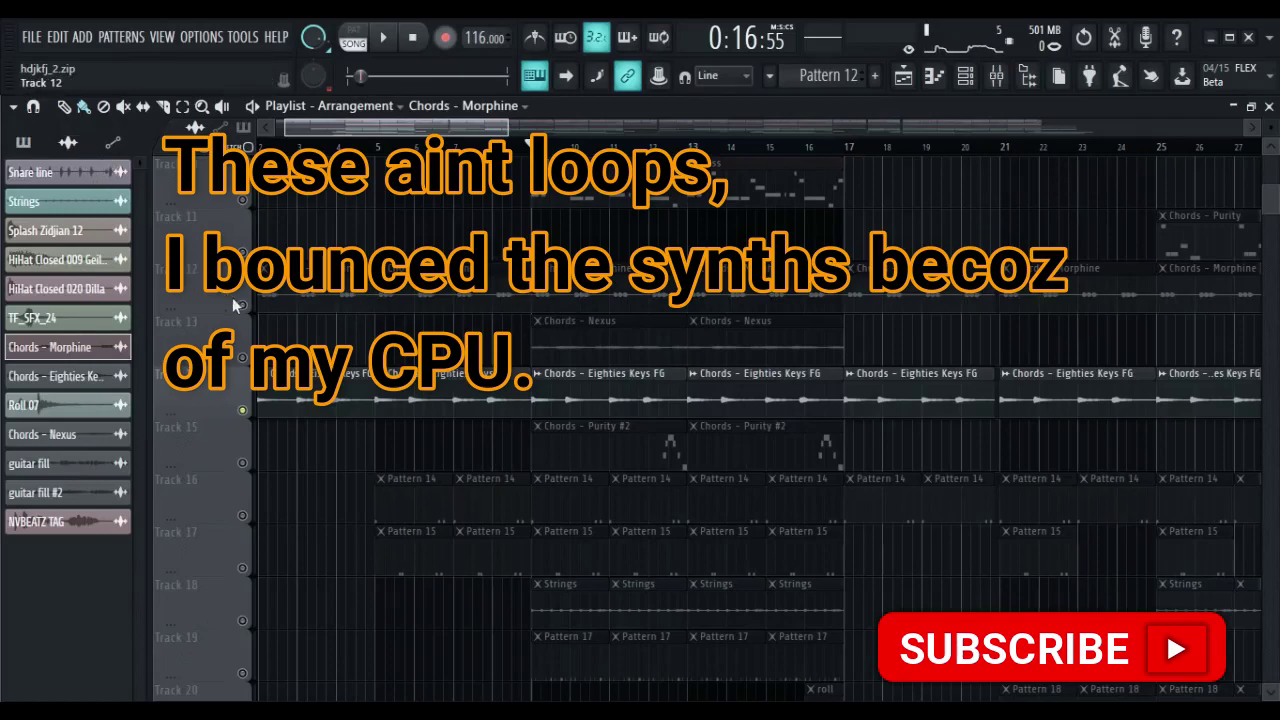
left_click(23, 142)
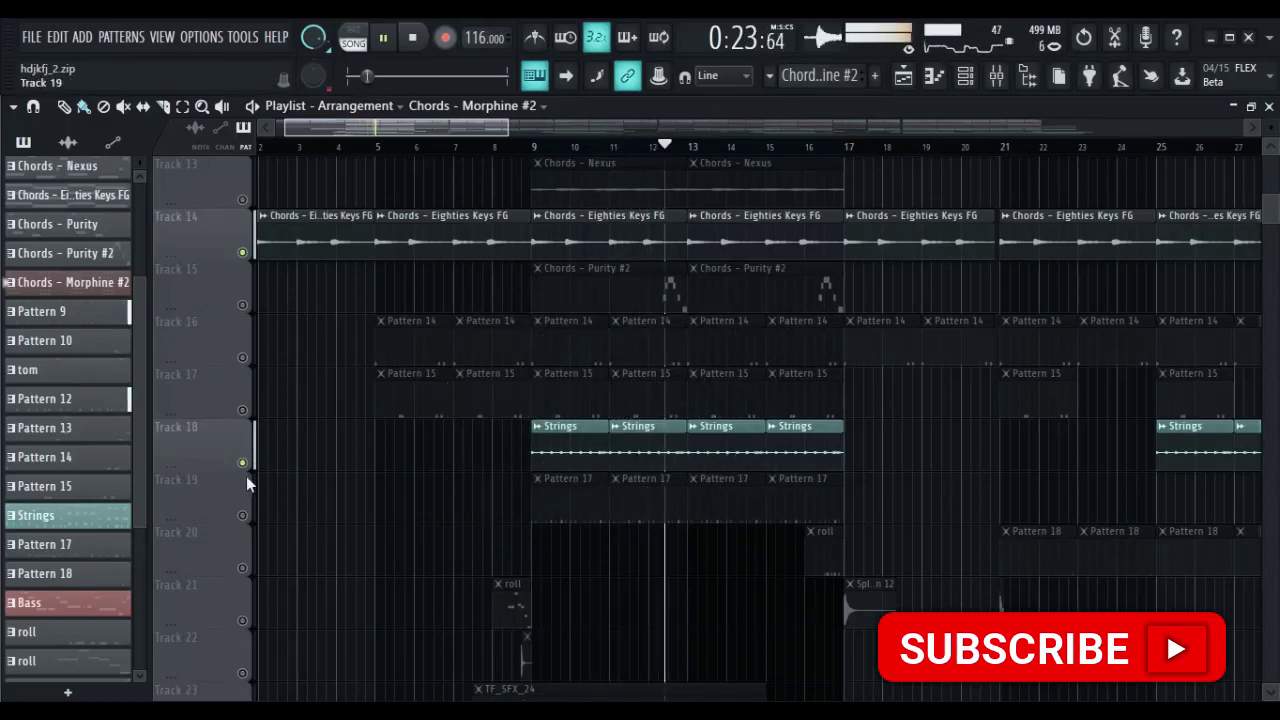
Step: Stop playback, mute the chords on Tracks 12 and 14, and audition the Strings on Track 18 from bar 9
key("space")
scroll(231, 456, "up", 3)
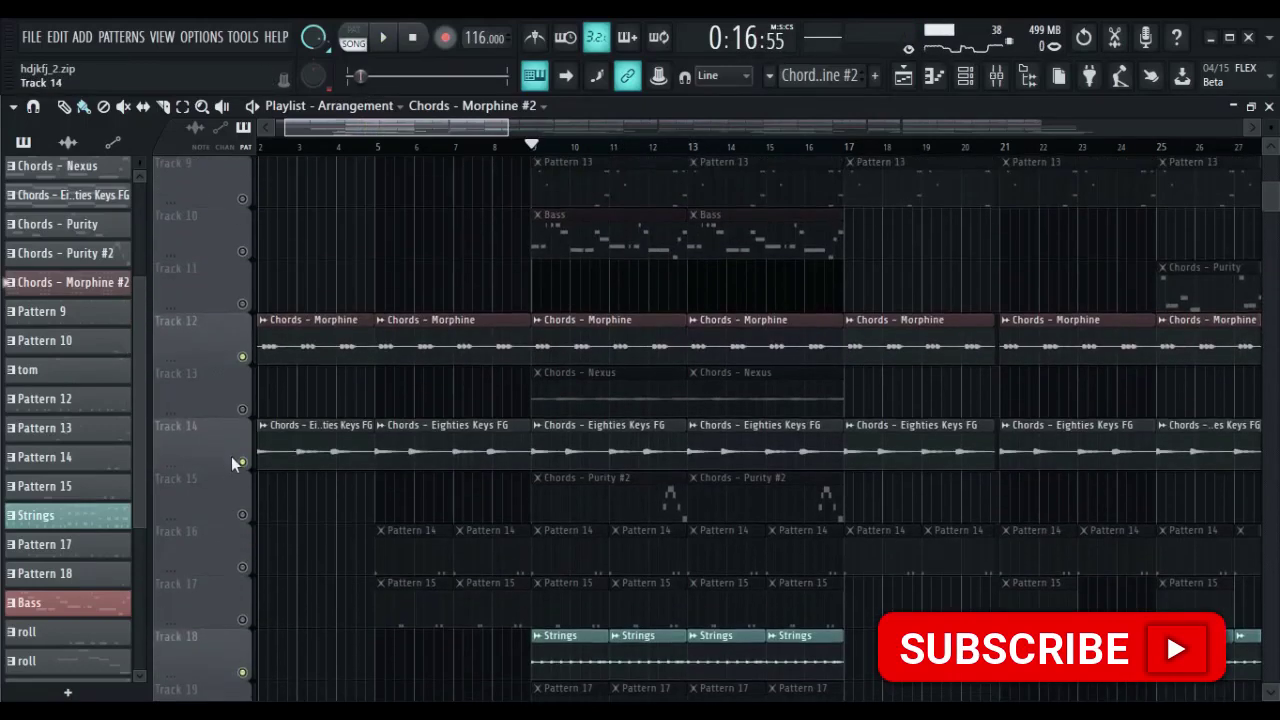
left_click(242, 305)
left_click(242, 409)
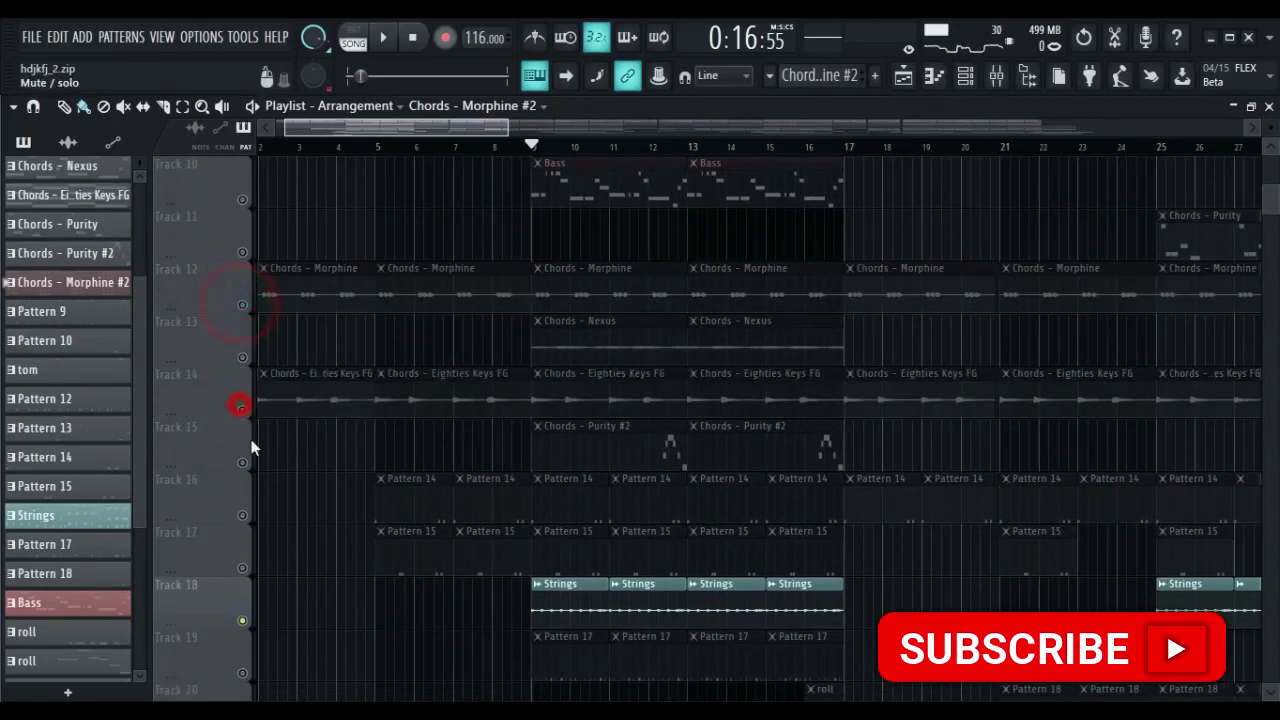
scroll(246, 549, "down", 2)
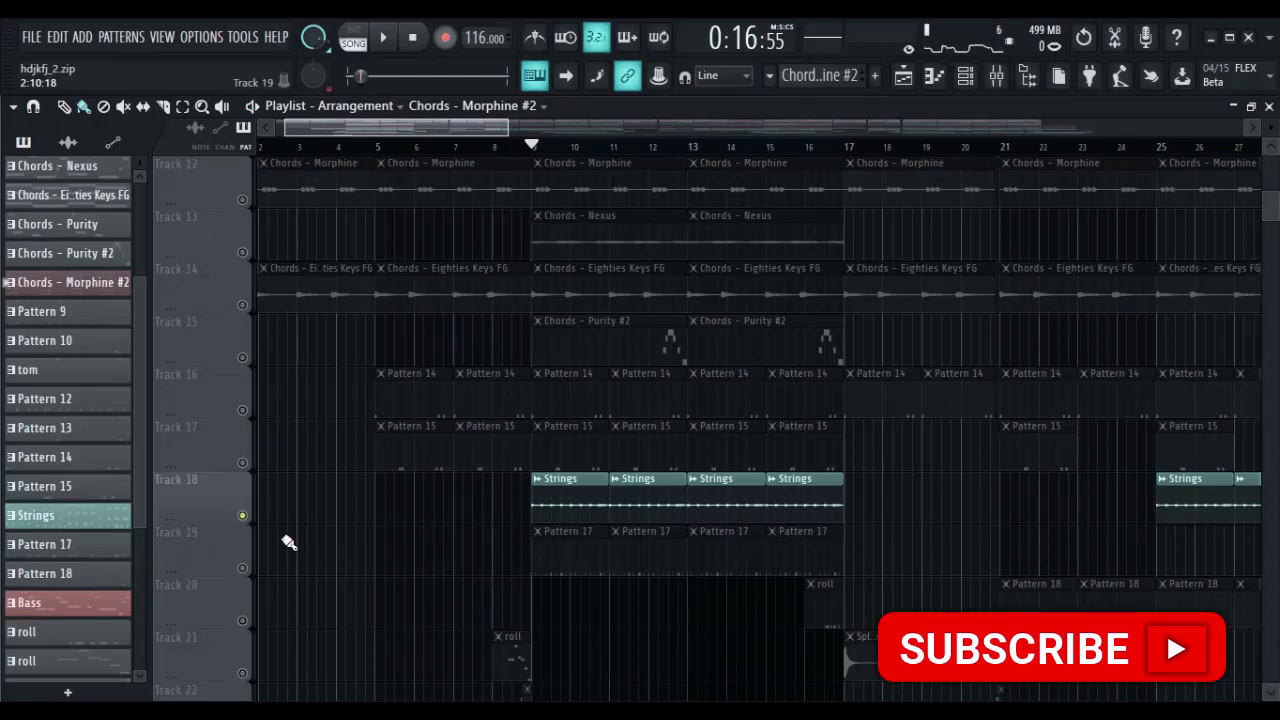
key("space")
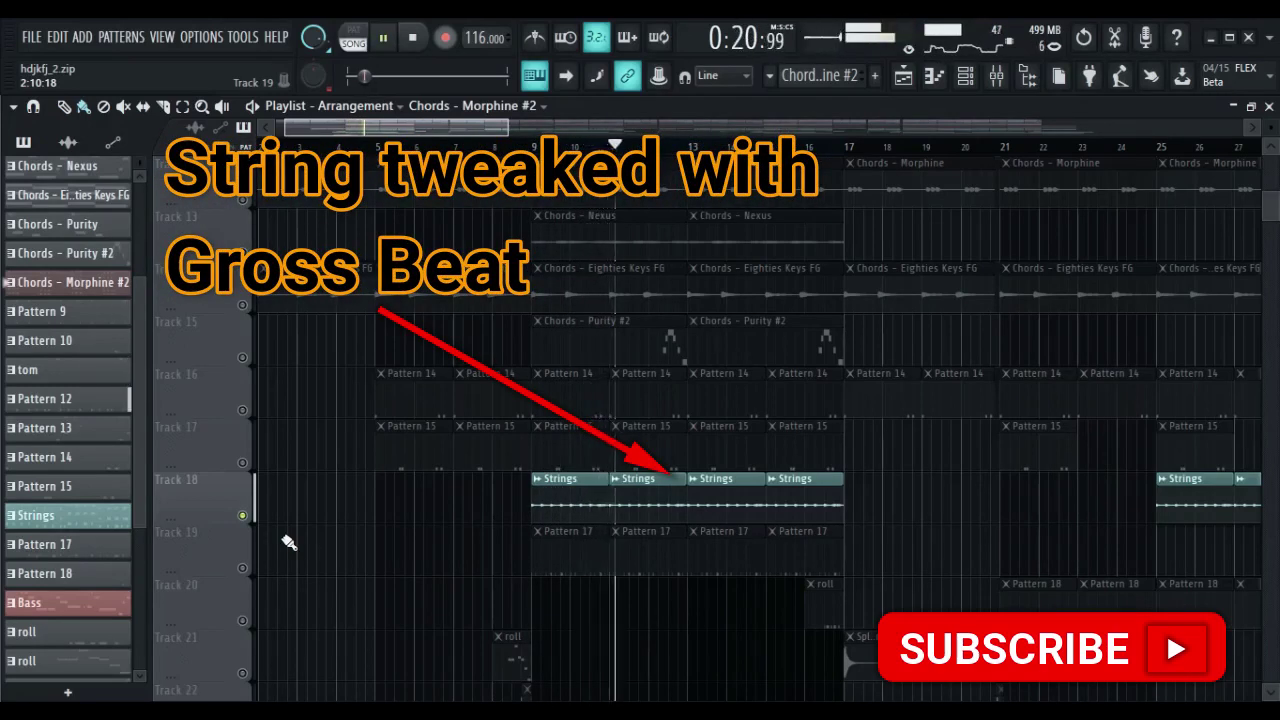
key("space")
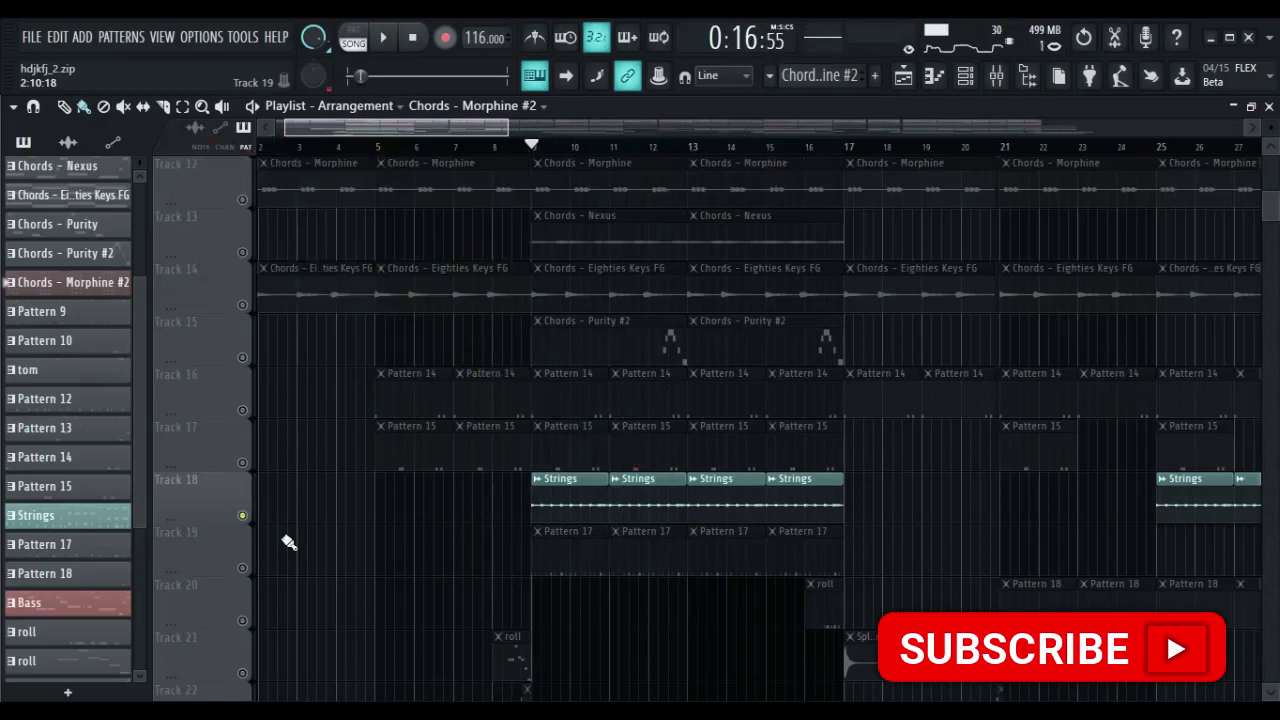
Step: Unmute the chords on Tracks 14 and 12 and audition them together with the Strings from bar 9
left_click(242, 304)
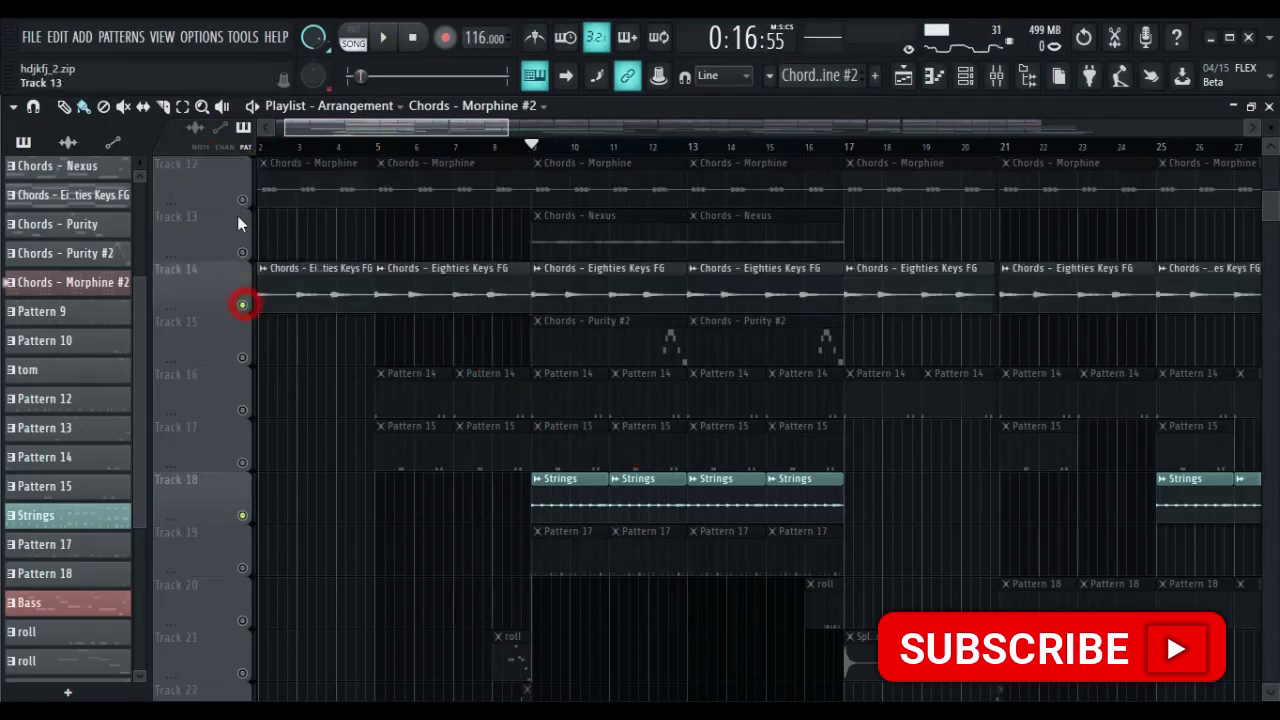
left_click(242, 199)
key("space")
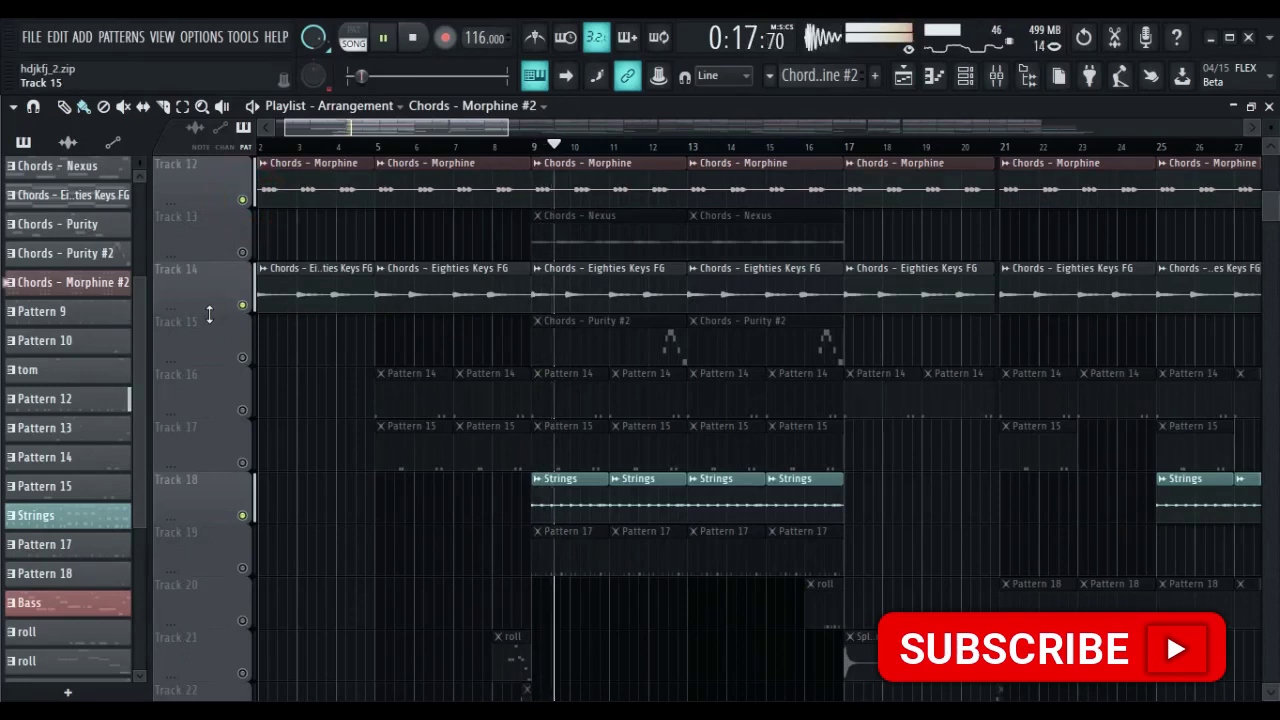
key("space")
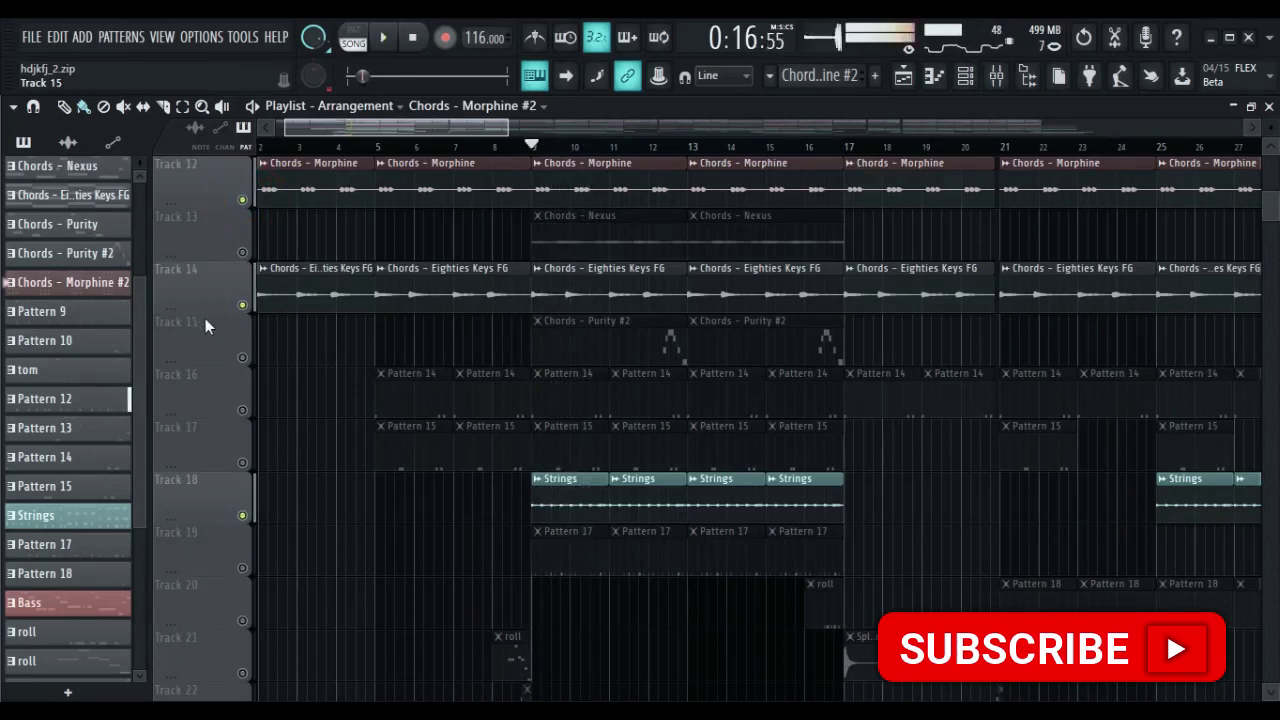
Step: Unmute Pattern 14 on Track 16 and Pattern 15 on Track 17, and audition them with the chords and Strings
left_click(242, 410)
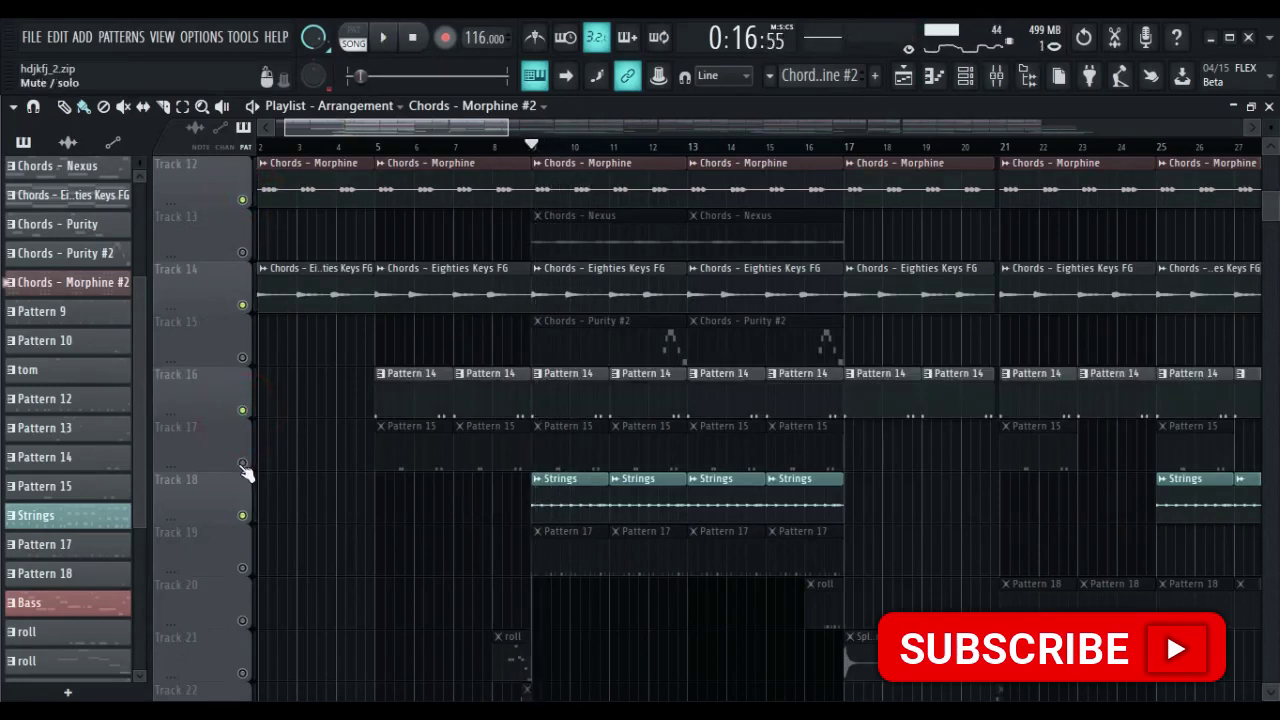
left_click(242, 463)
key("space")
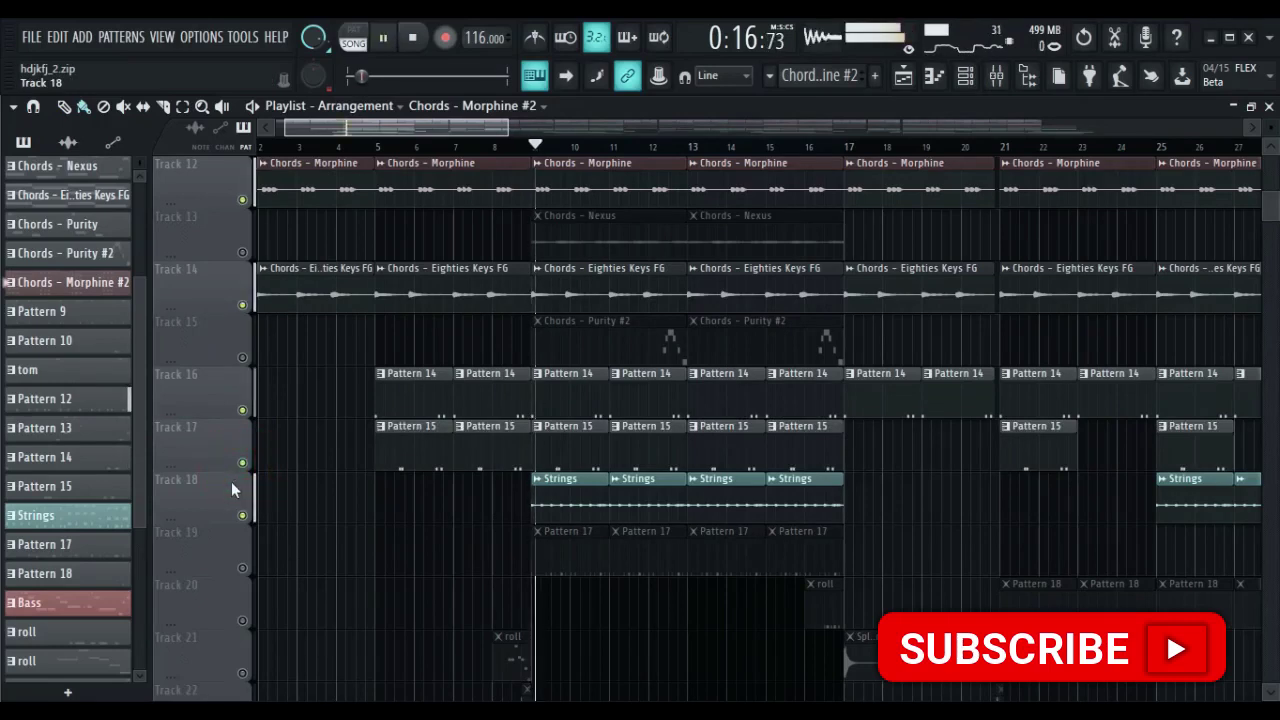
key("space")
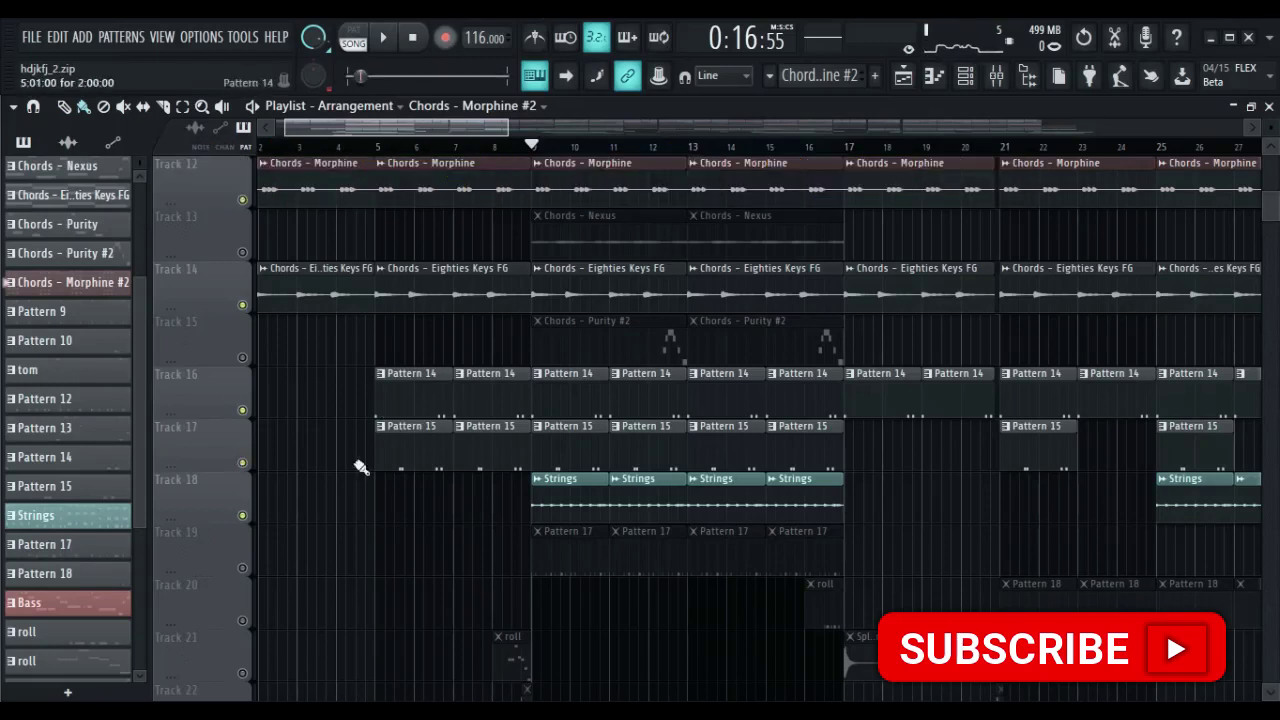
Step: Audition the arrangement from bar 9 with Pattern 13 and Pattern 17 enabled, reviewing the tracks below during playback
left_click(383, 37)
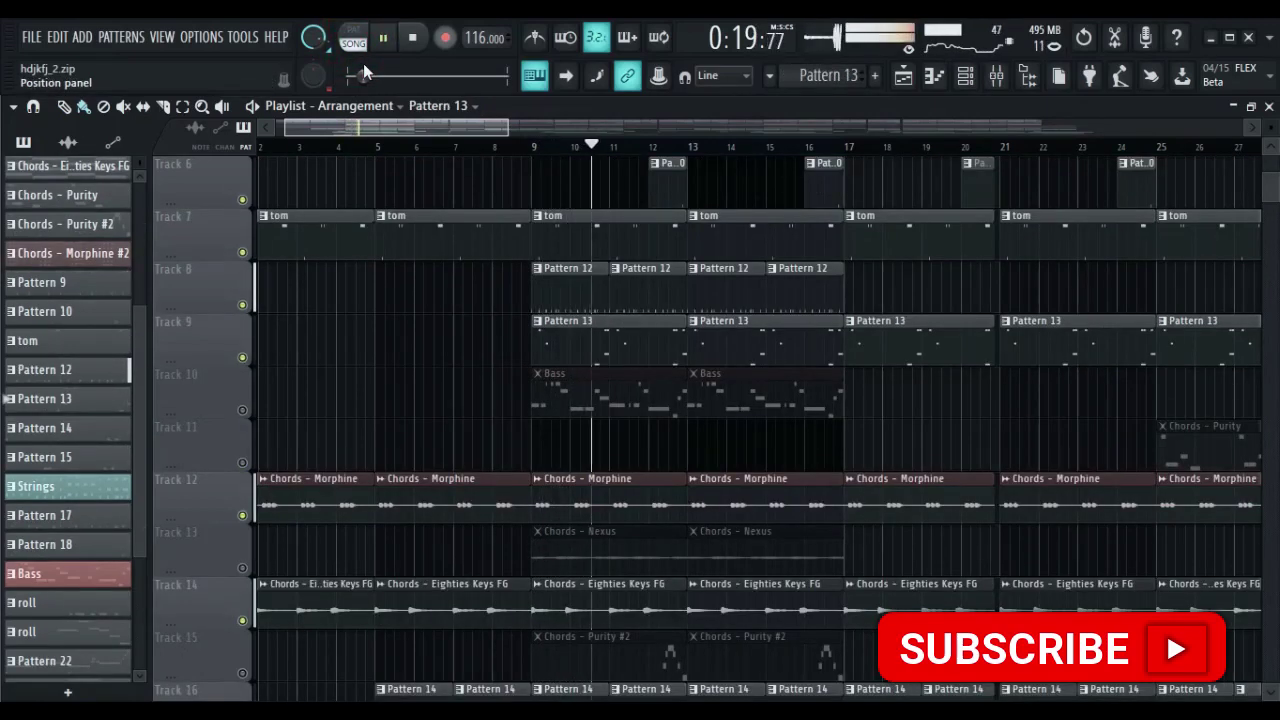
scroll(706, 350, "down", 4)
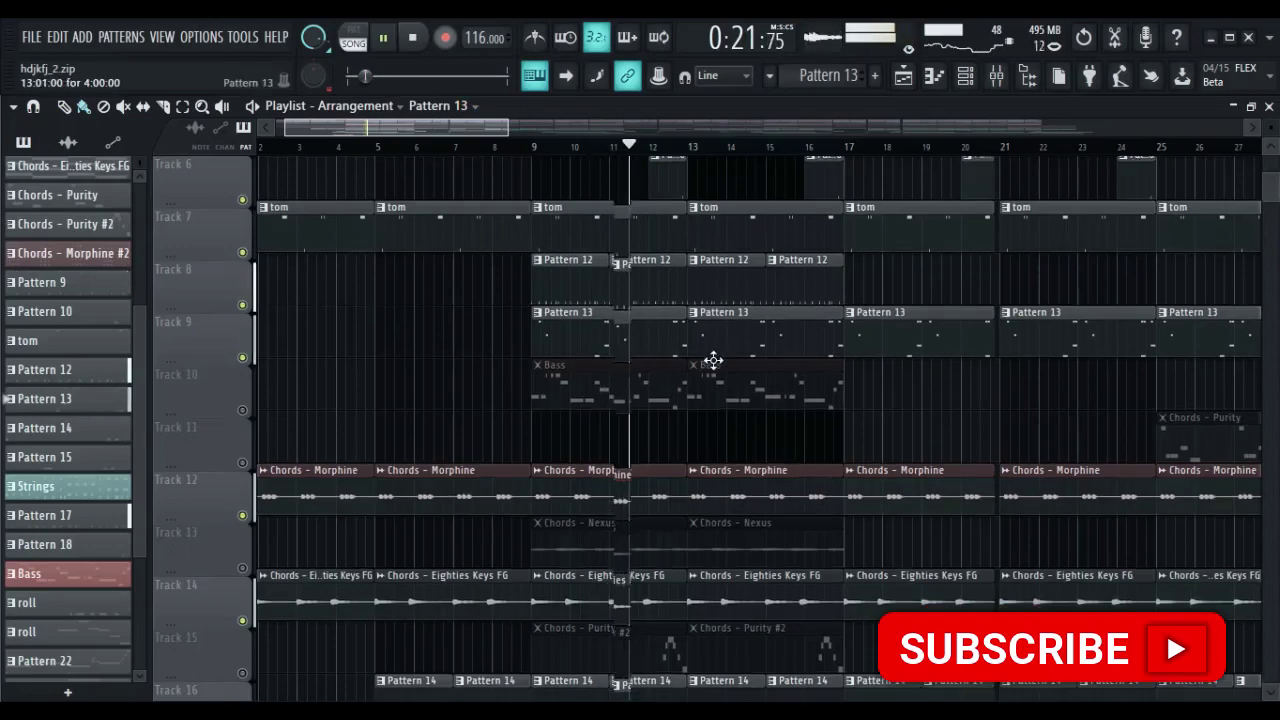
scroll(704, 337, "down", 7)
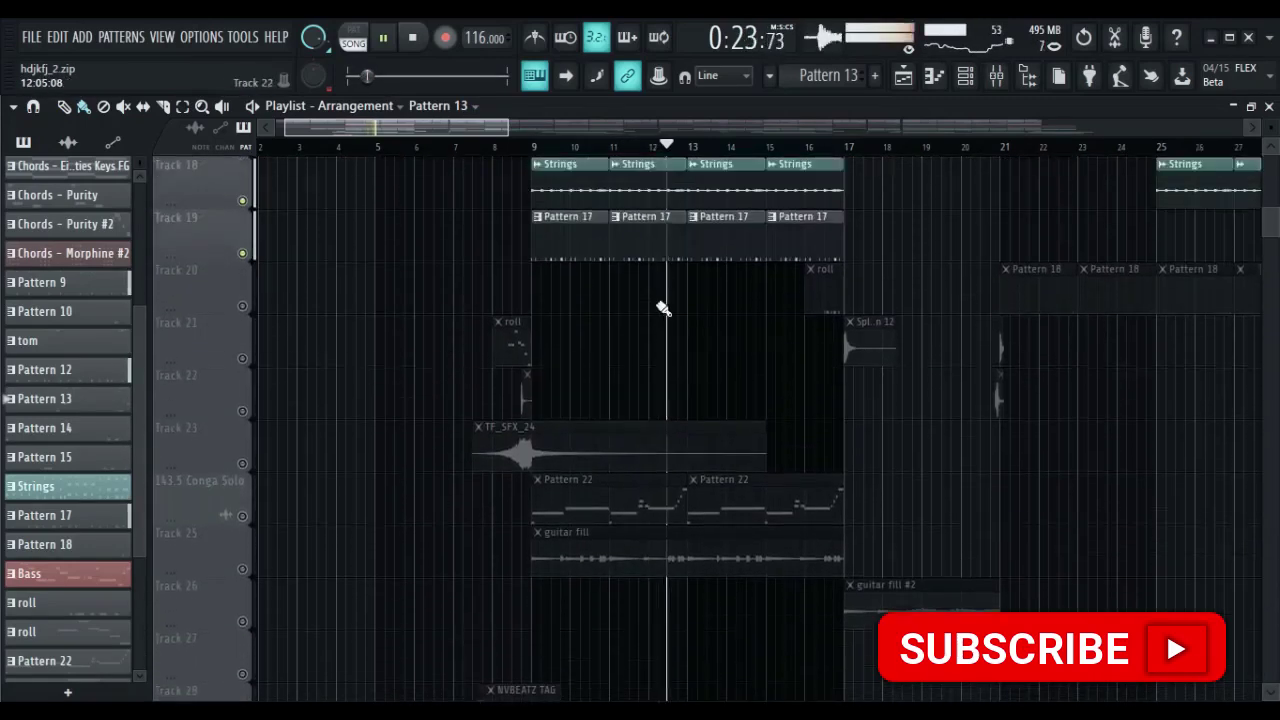
key("space")
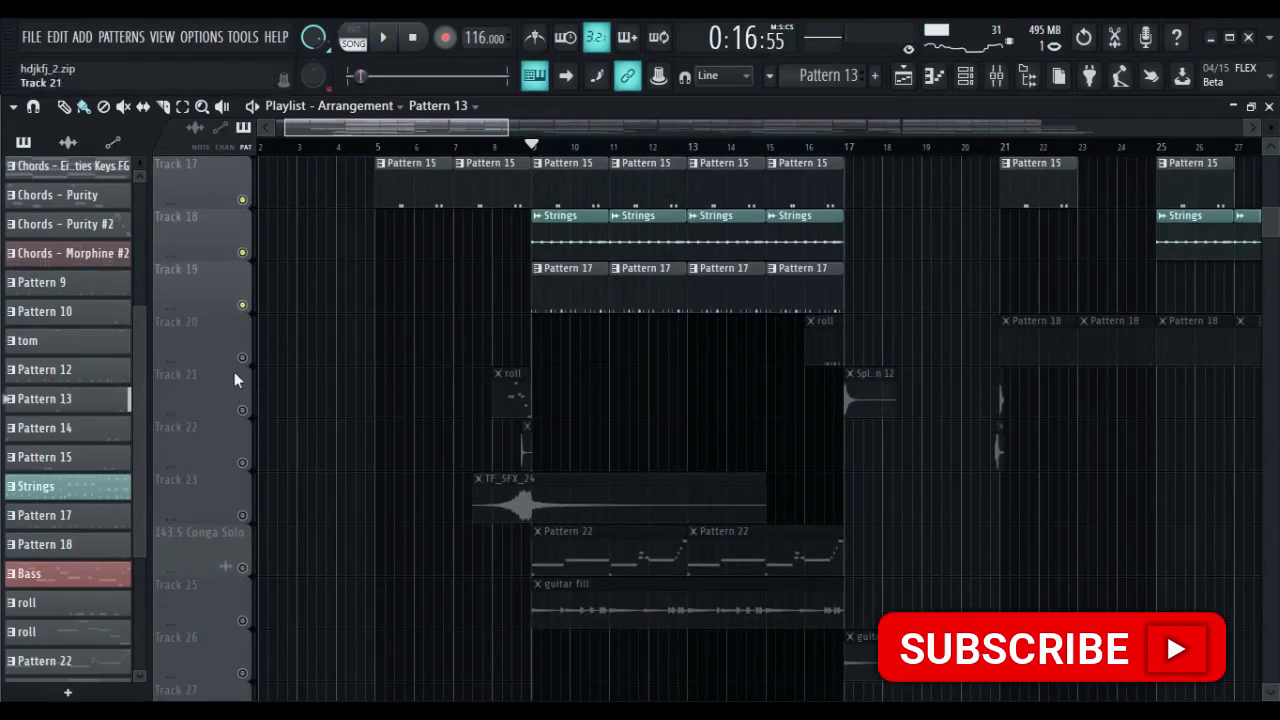
Step: Unmute Track 20, audition its roll clip at bar 16, and open the roll pattern
left_click(242, 357)
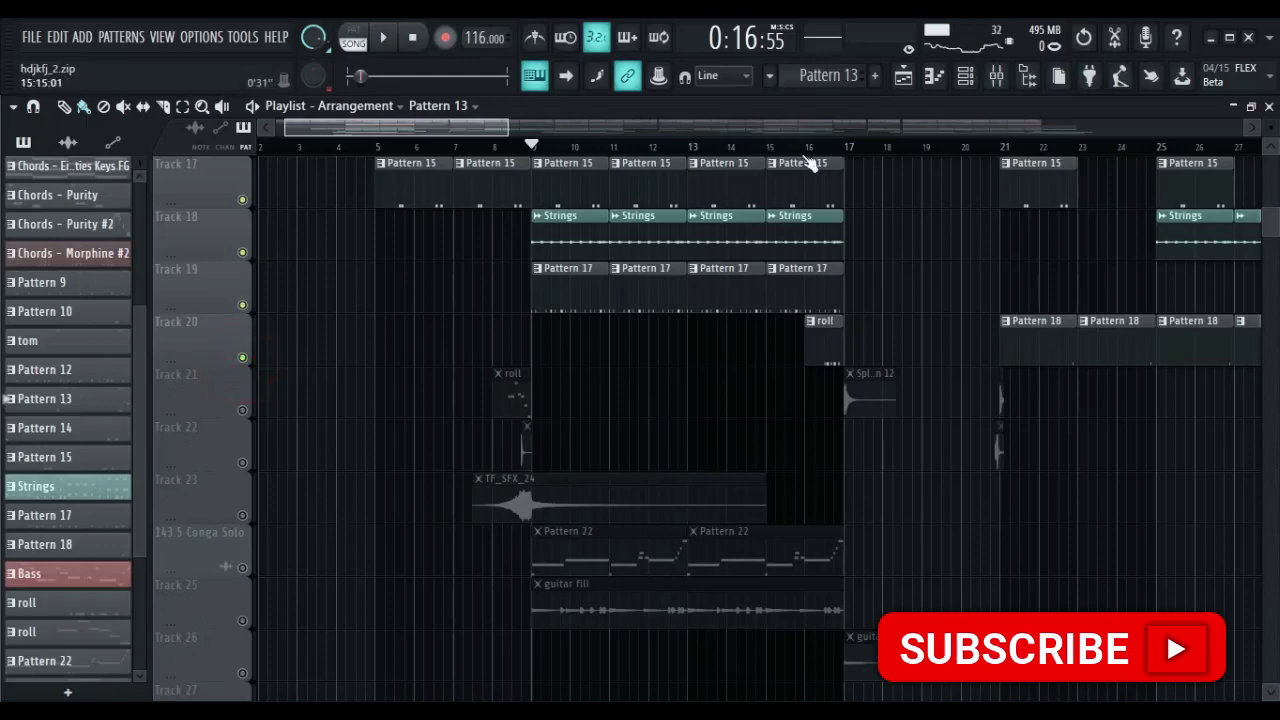
key("space")
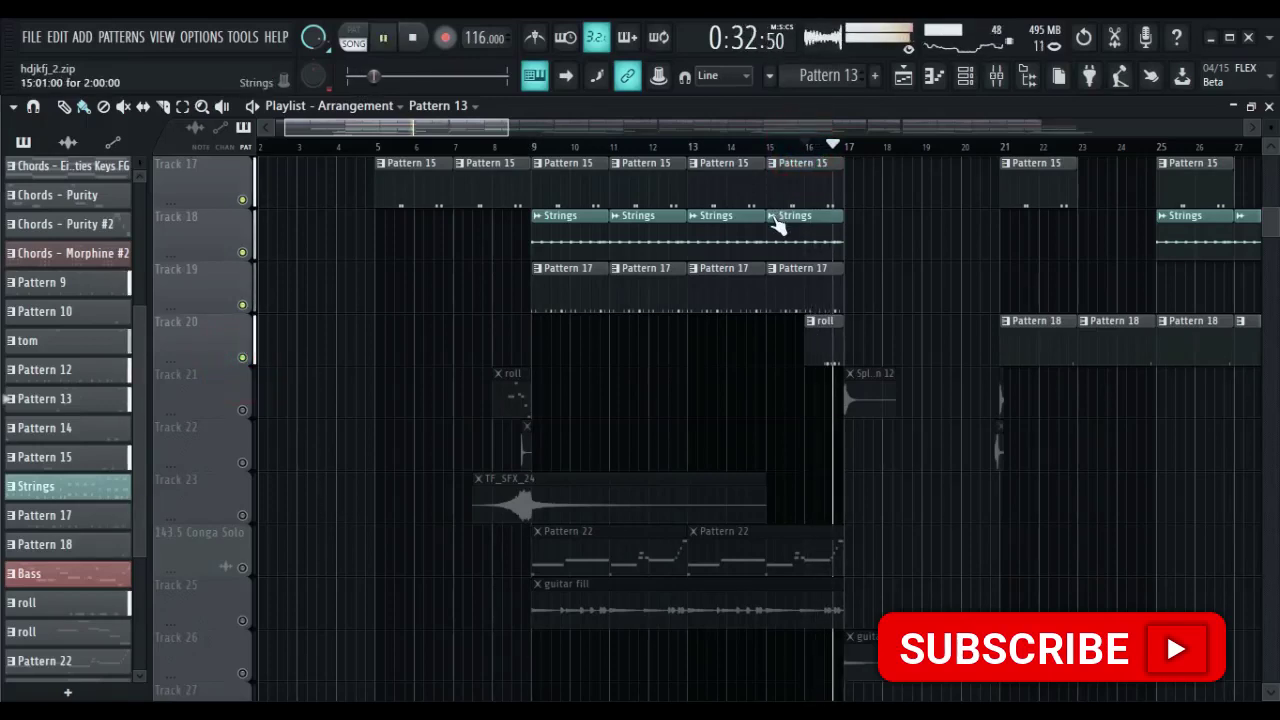
key("space")
double_click(820, 349)
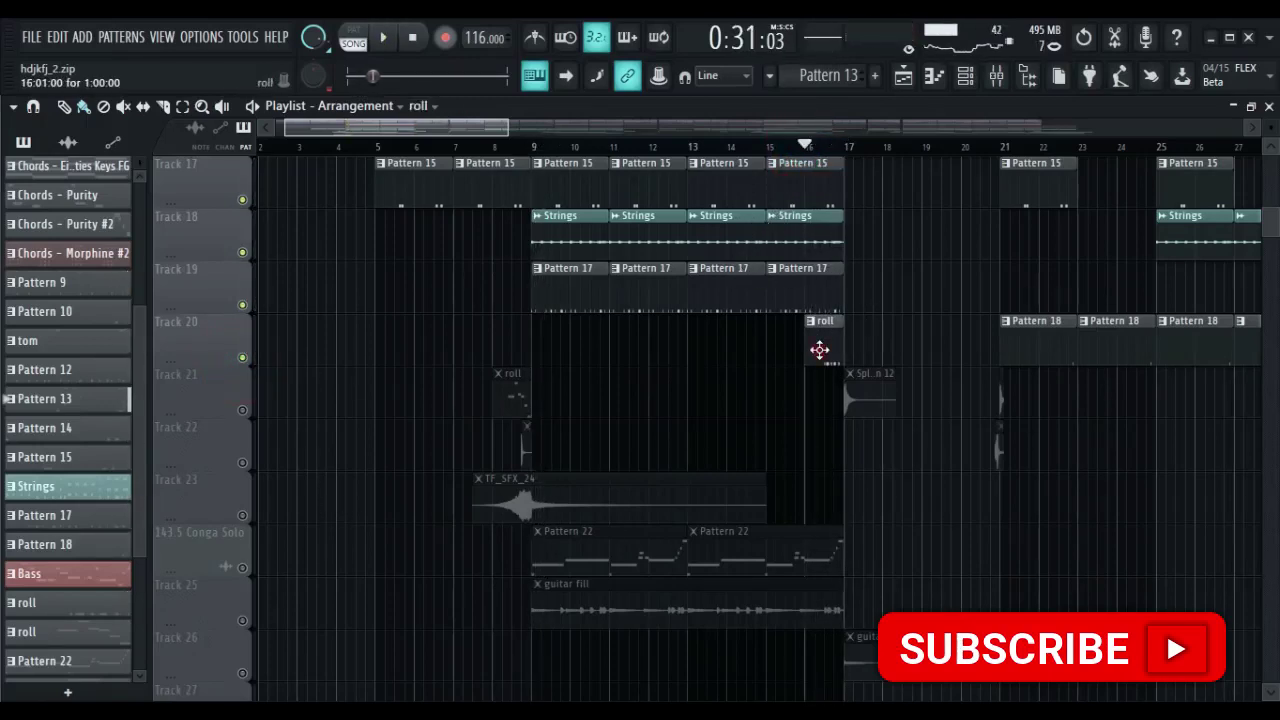
Step: Audition the roll pattern on its own in pattern mode, return to song mode and close the Channel Rack
scroll(690, 380, "down", 4)
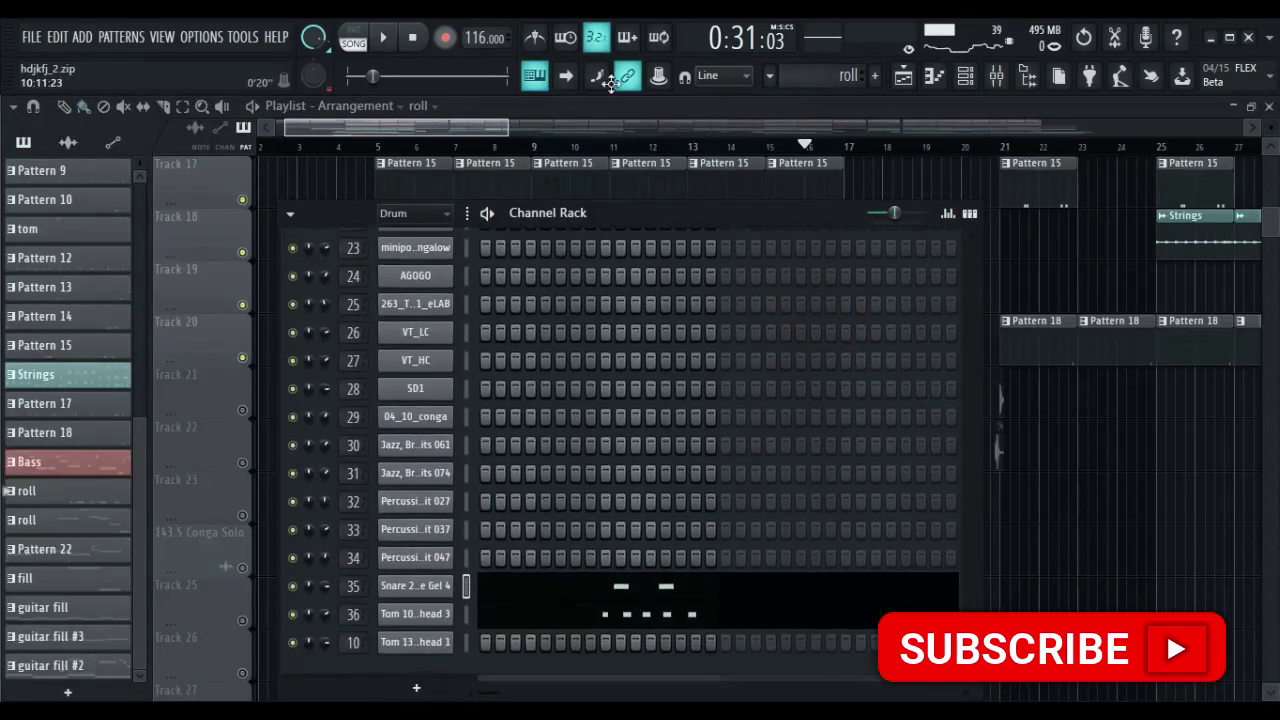
left_click(362, 36)
key("space")
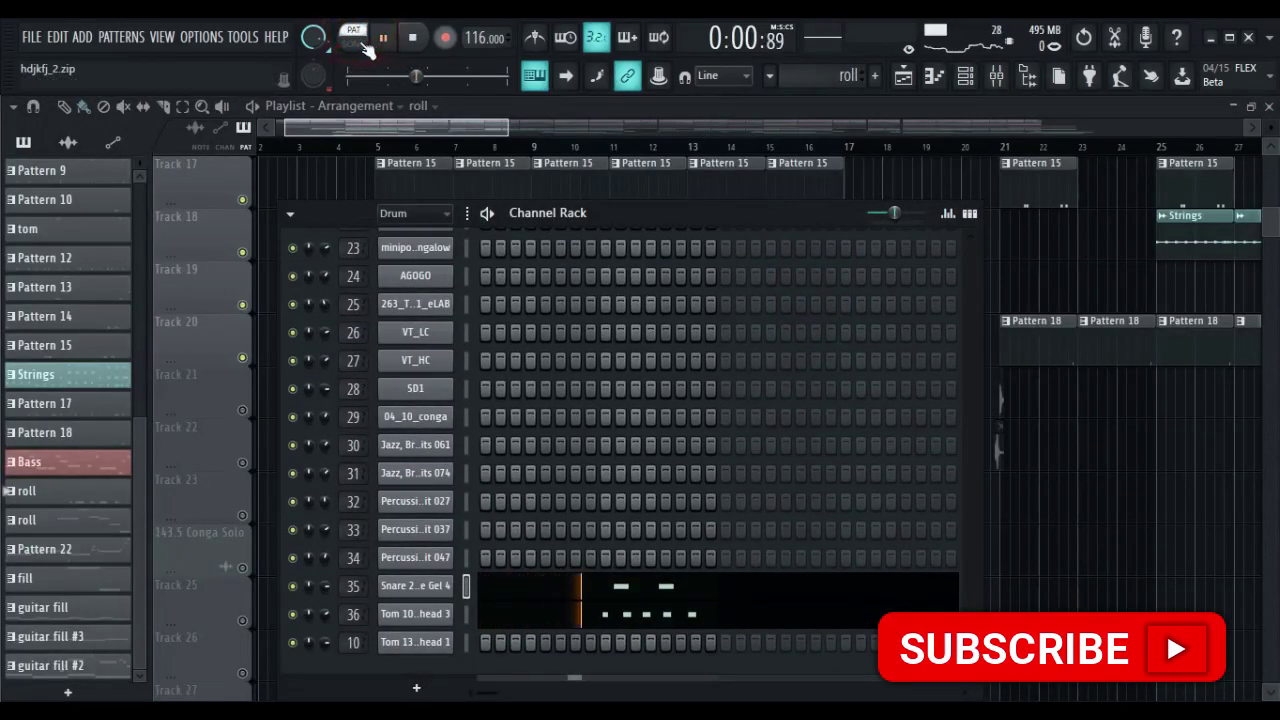
key("space")
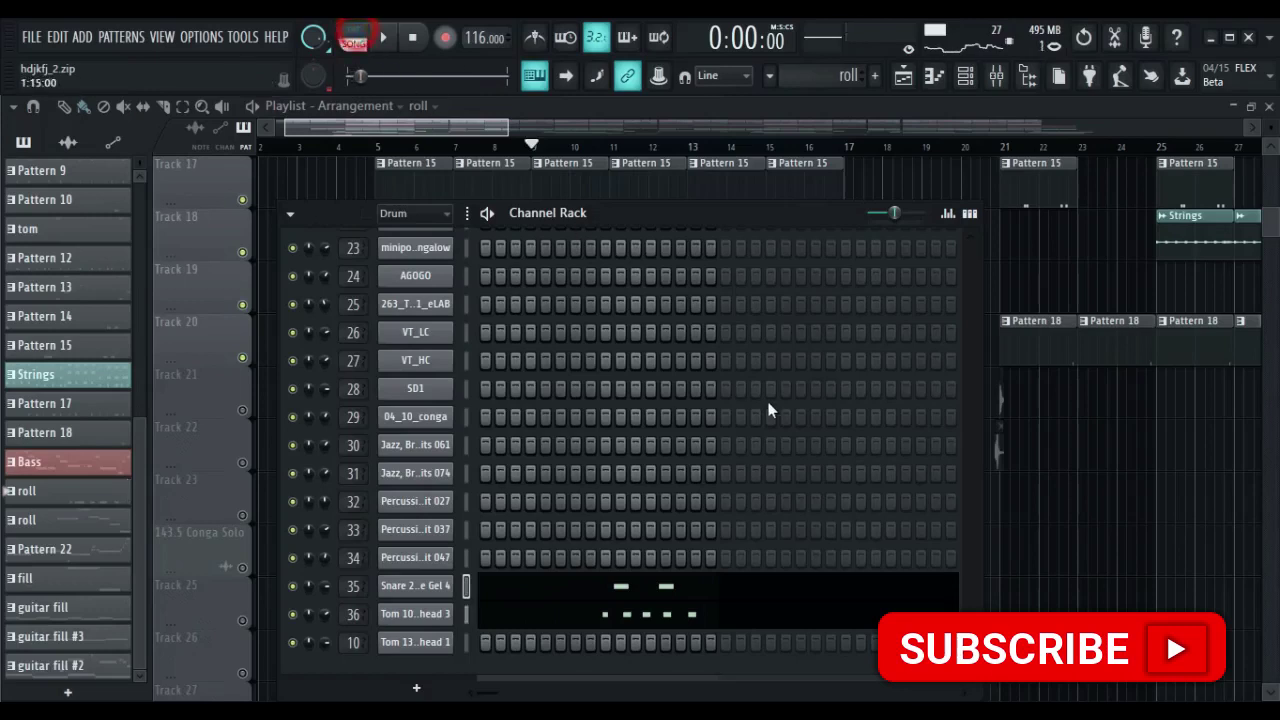
key("F6")
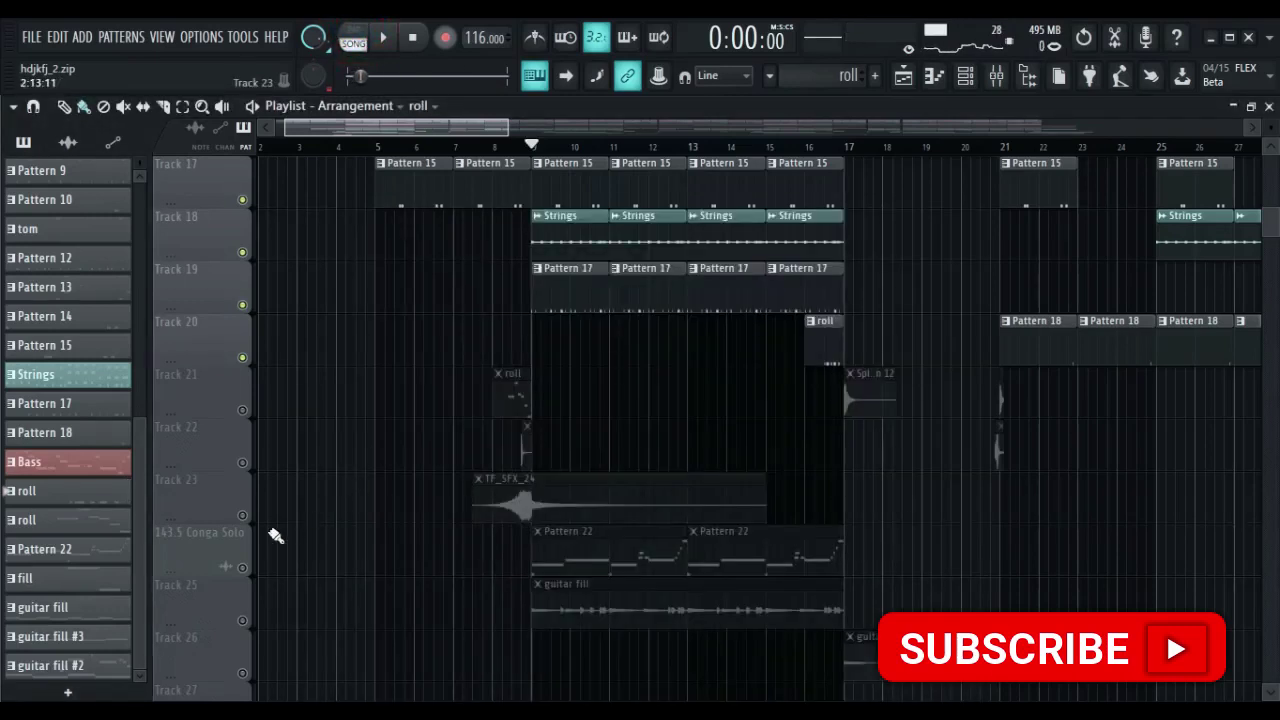
Step: Unmute the 143.5 Conga Solo track, audition Pattern 22 with the arrangement from bar 9, and open the pattern
left_click(250, 566)
key("space")
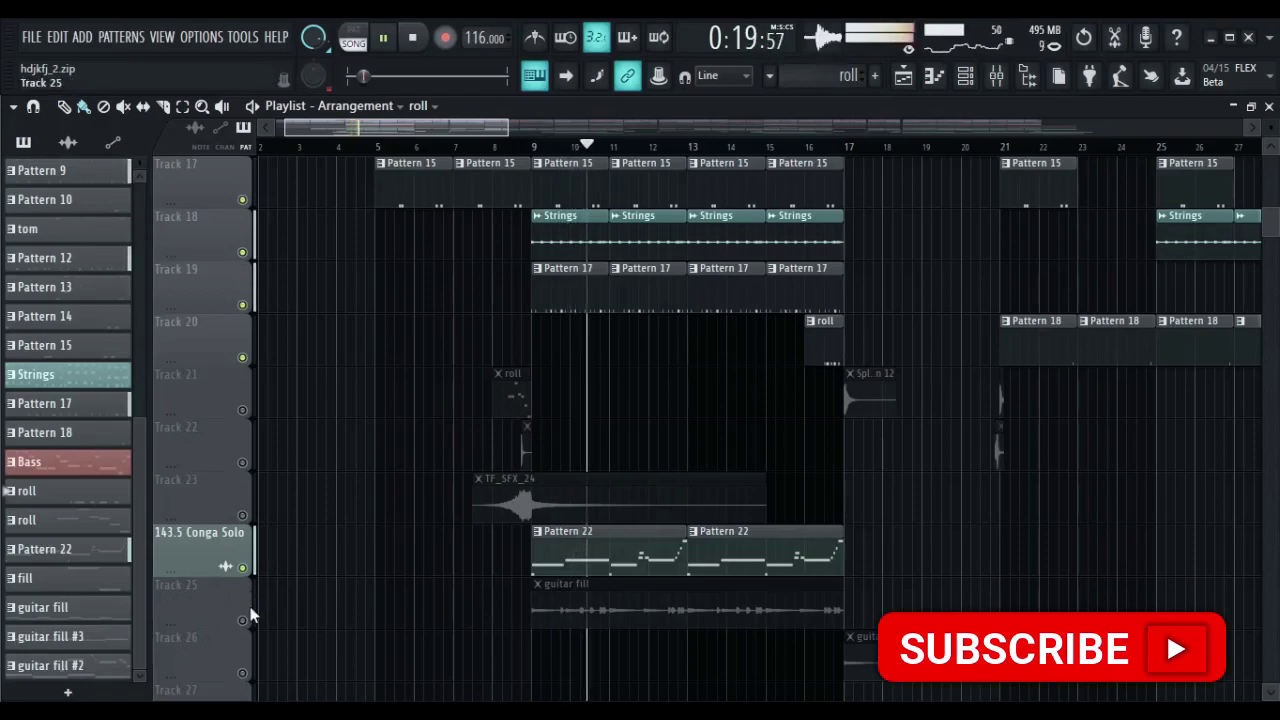
double_click(585, 557)
key("space")
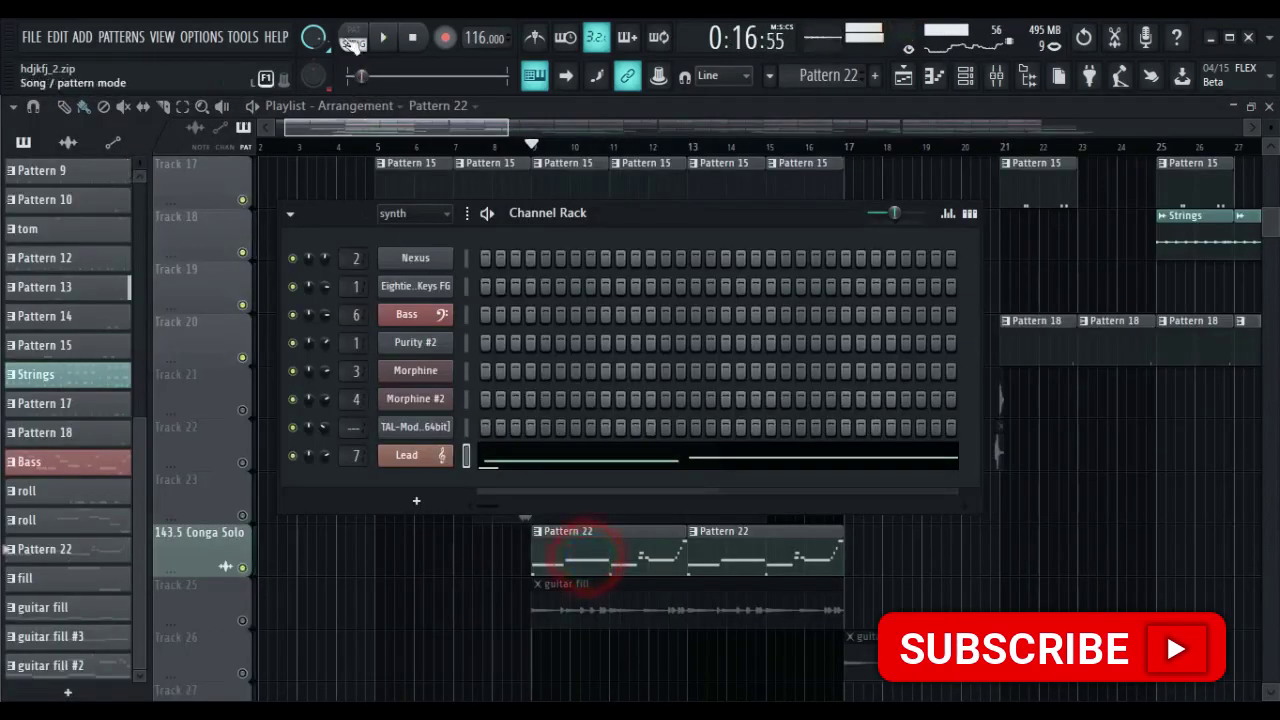
Step: Check the Lead channel's Nexus preset and audition Pattern 22 on its own in pattern mode
left_click(352, 42)
left_click(412, 459)
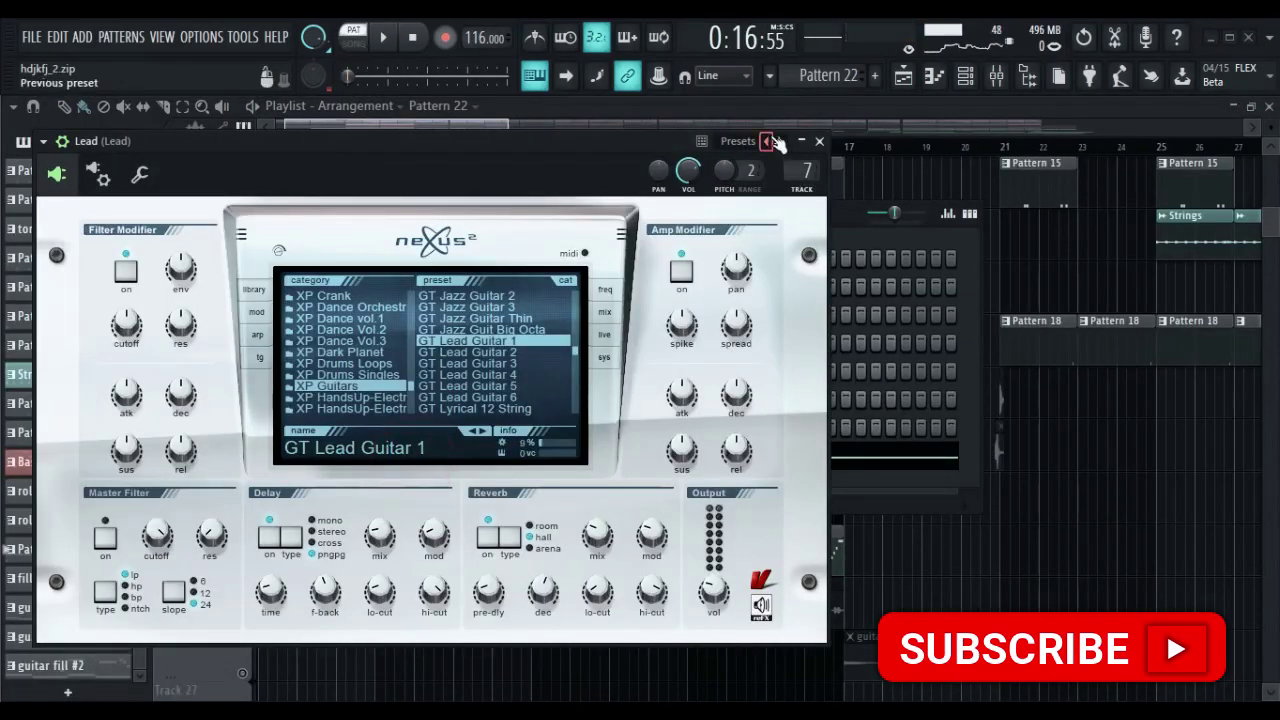
left_click(819, 143)
key("space")
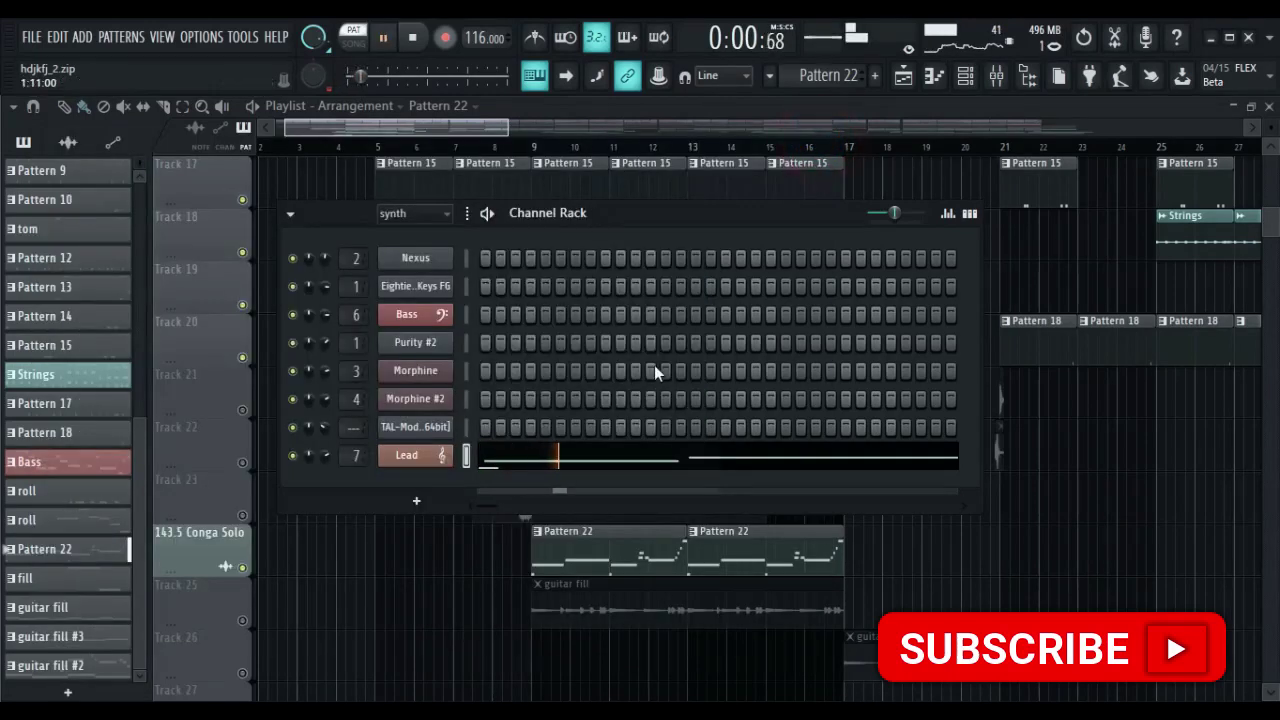
Step: Examine the Lead notes of Pattern 22 in the piano roll during playback
left_click(660, 460)
scroll(666, 464, "up", 5)
scroll(628, 384, "down", 3)
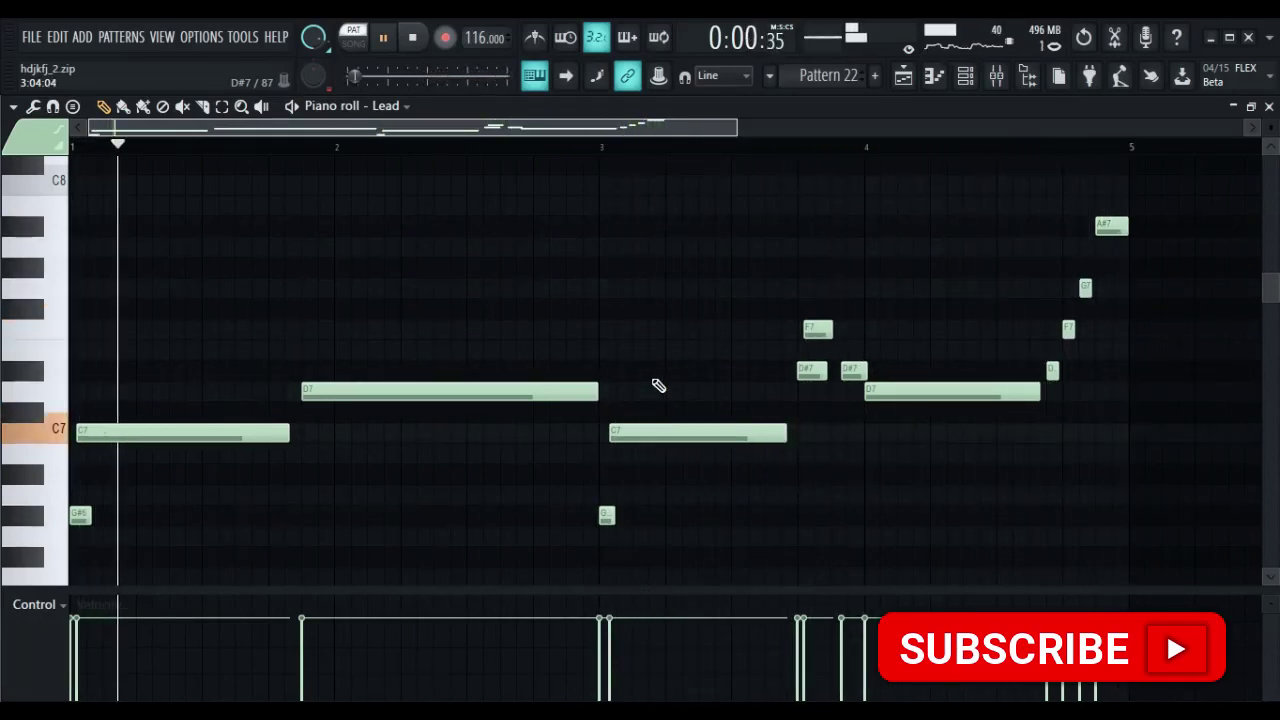
key("space")
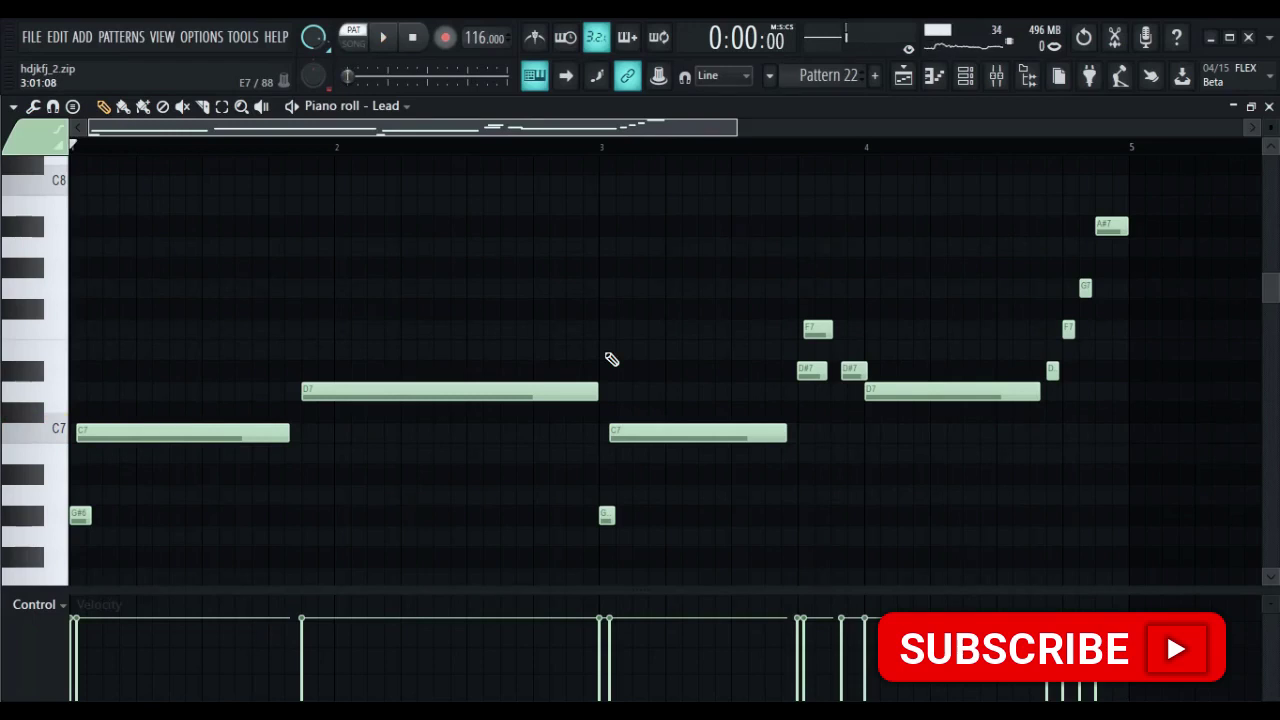
Step: Preview the guitar fill sample from Track 25, audition it with the arrangement, and close its settings
left_click(368, 511)
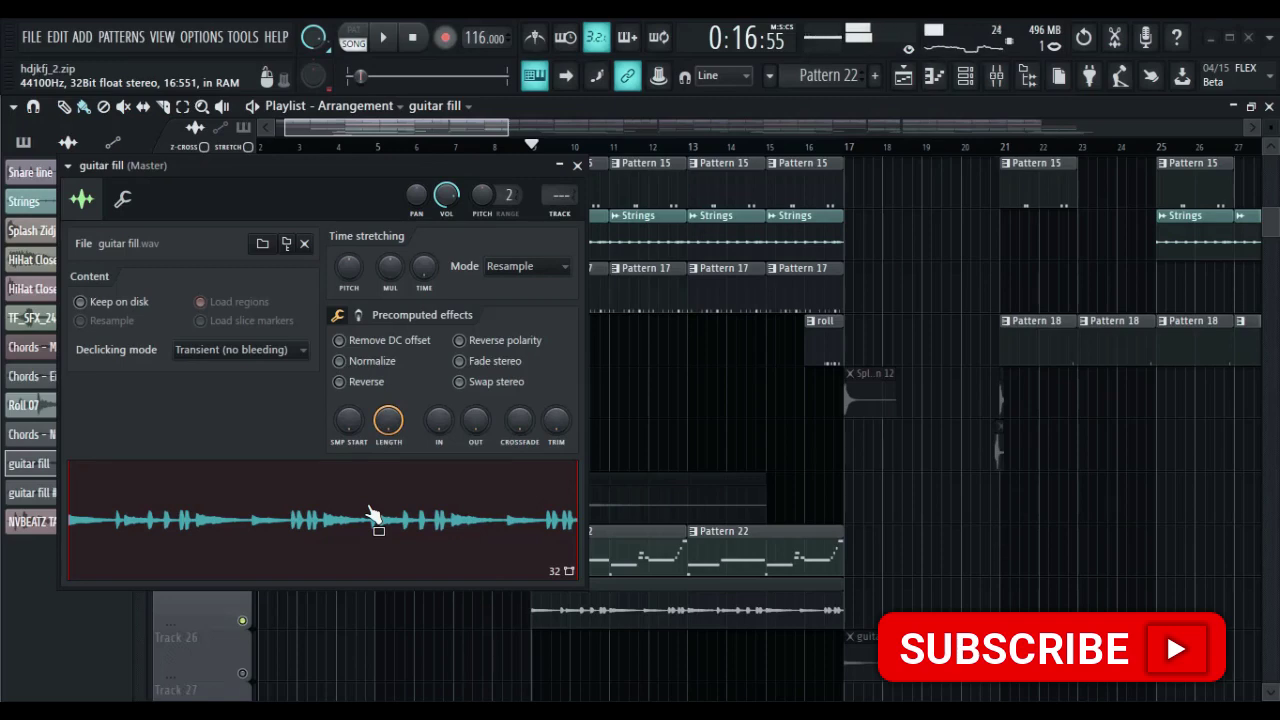
key("space")
key("space")
key("Escape")
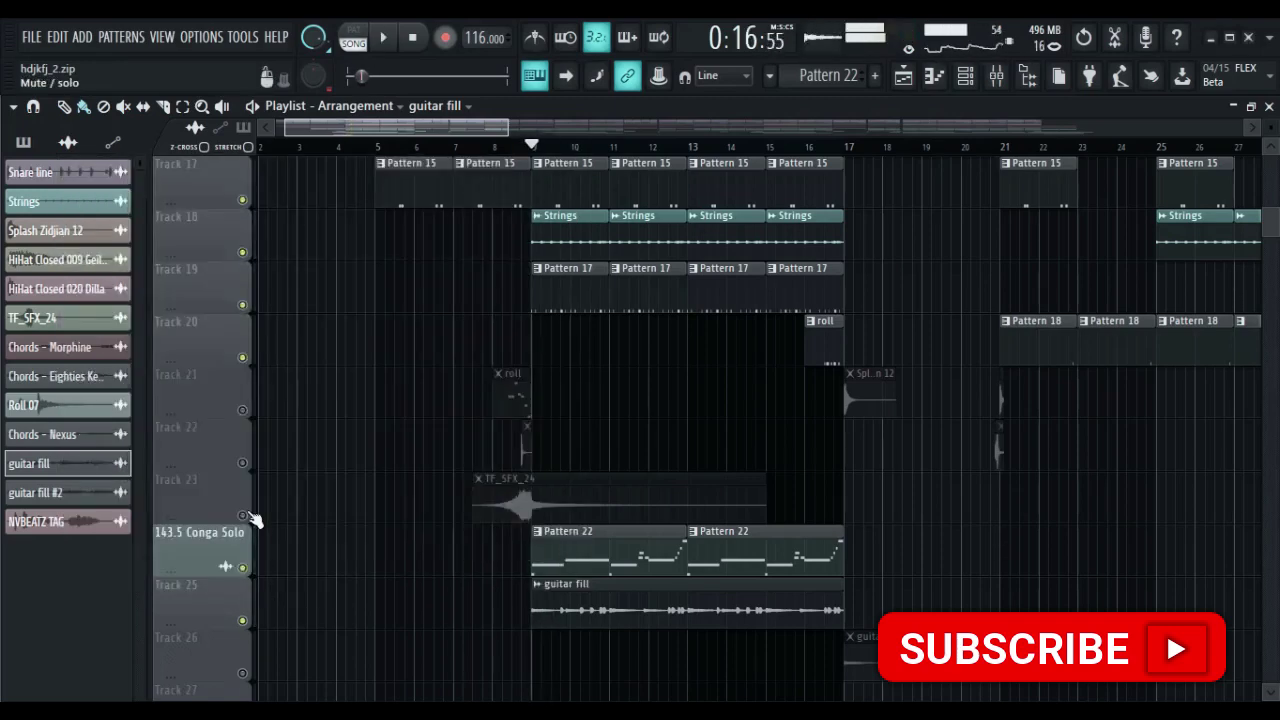
Step: Enable all remaining muted playlist tracks and audition the full arrangement, reviewing the upper and lower tracks during playback
scroll(345, 500, "down", 6)
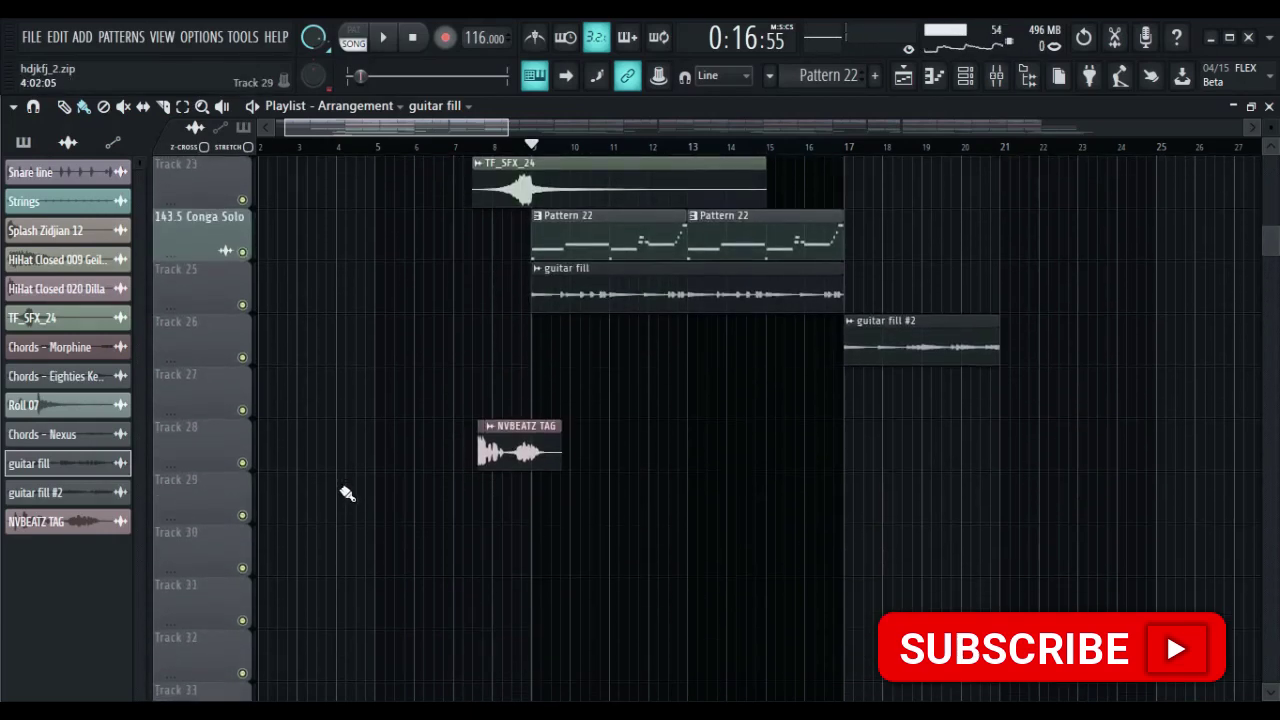
scroll(286, 443, "up", 14)
scroll(280, 428, "up", 9)
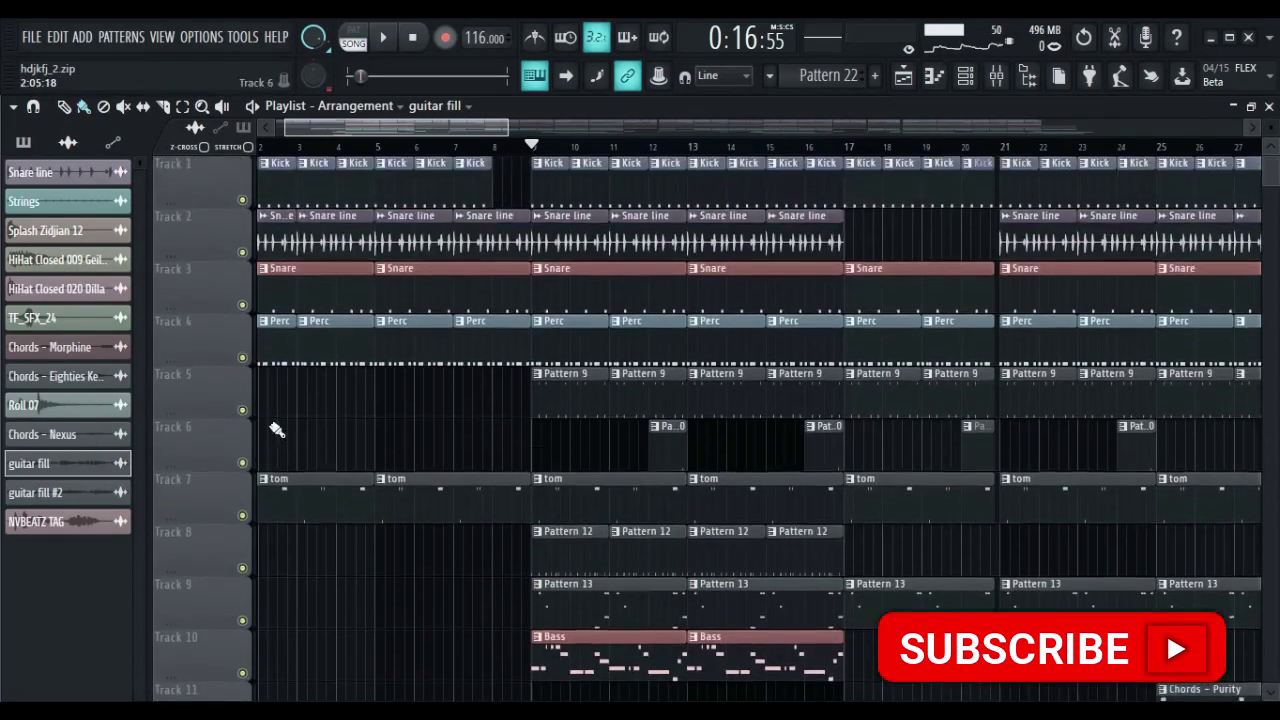
key("space")
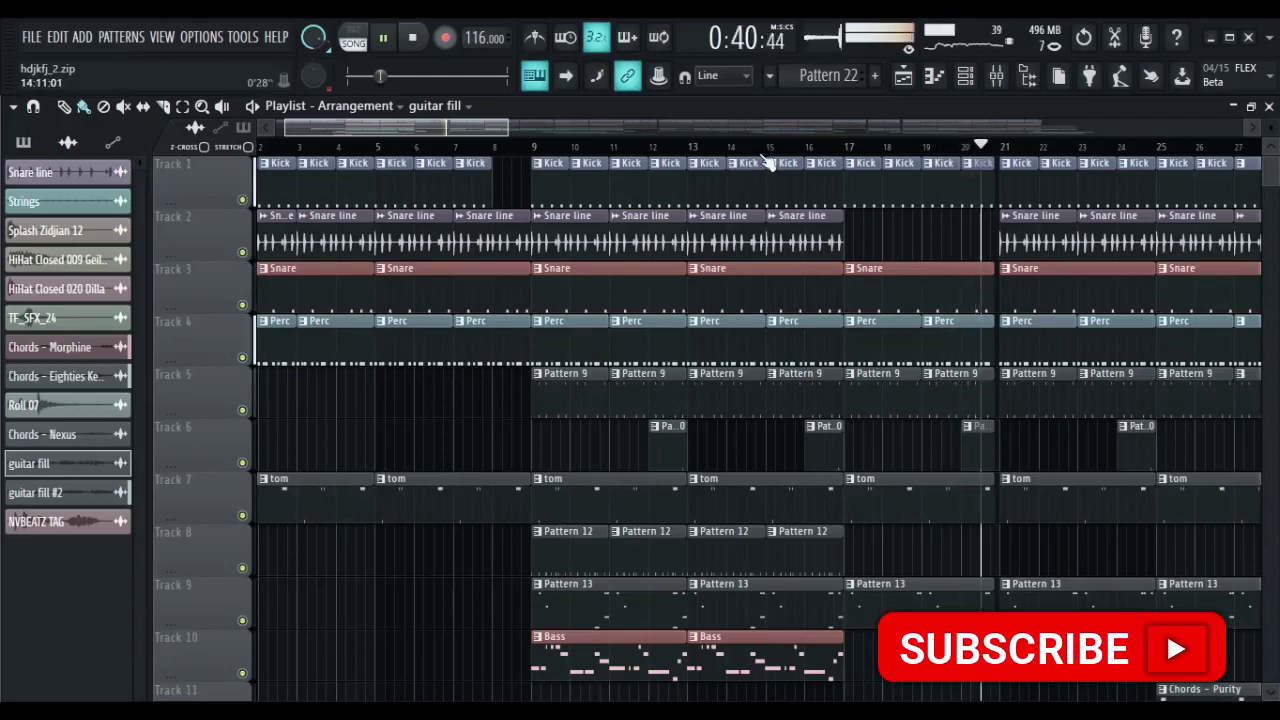
scroll(769, 130, "down", 3)
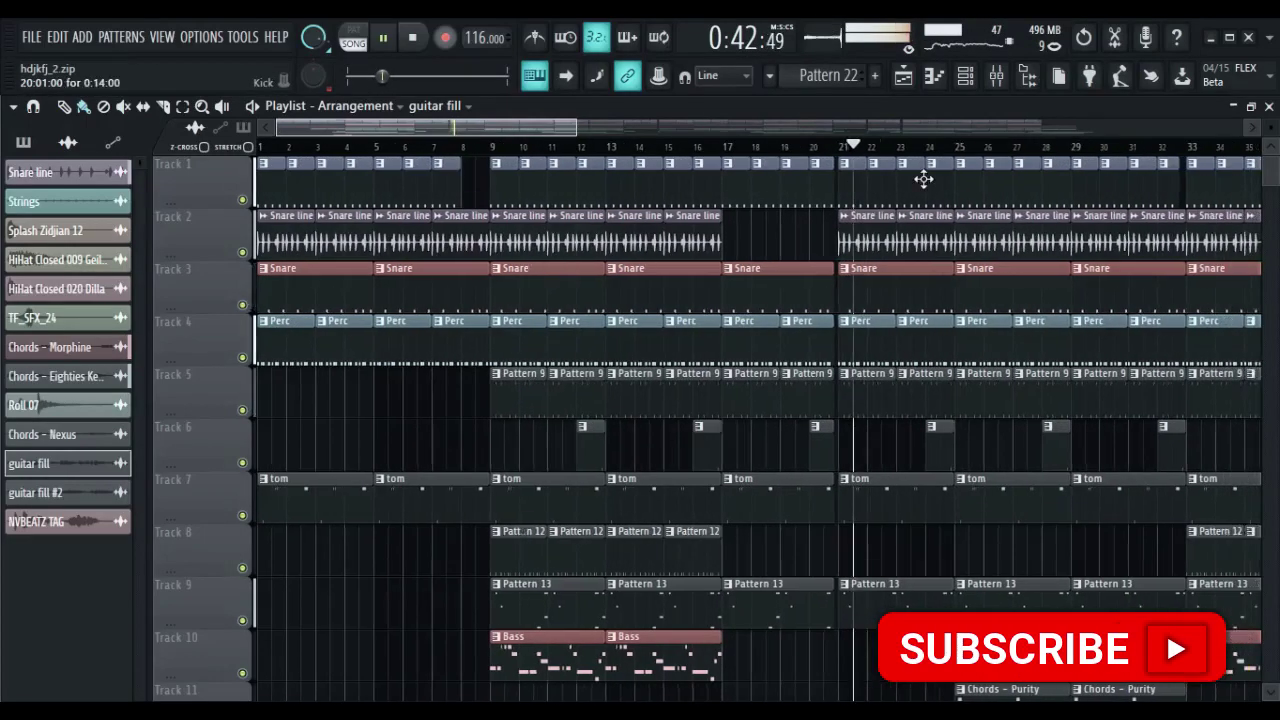
scroll(906, 219, "down", 5)
scroll(906, 219, "down", 5)
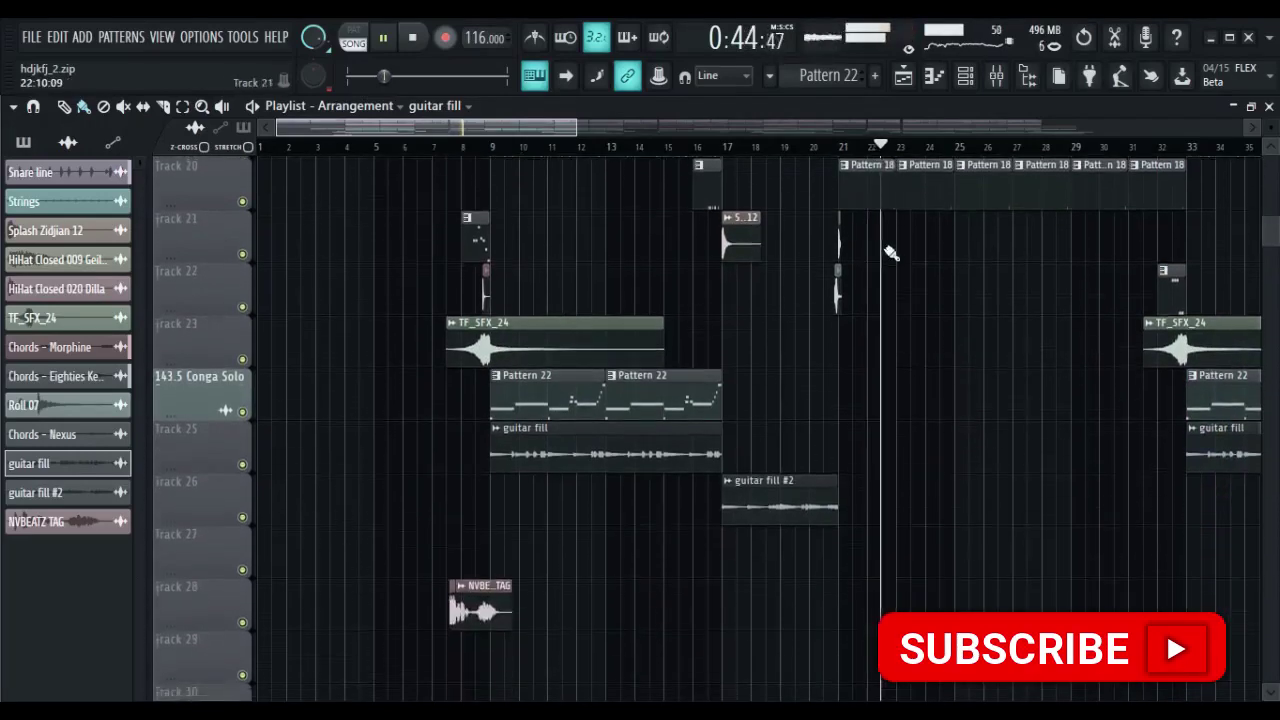
scroll(887, 127, "up", 8)
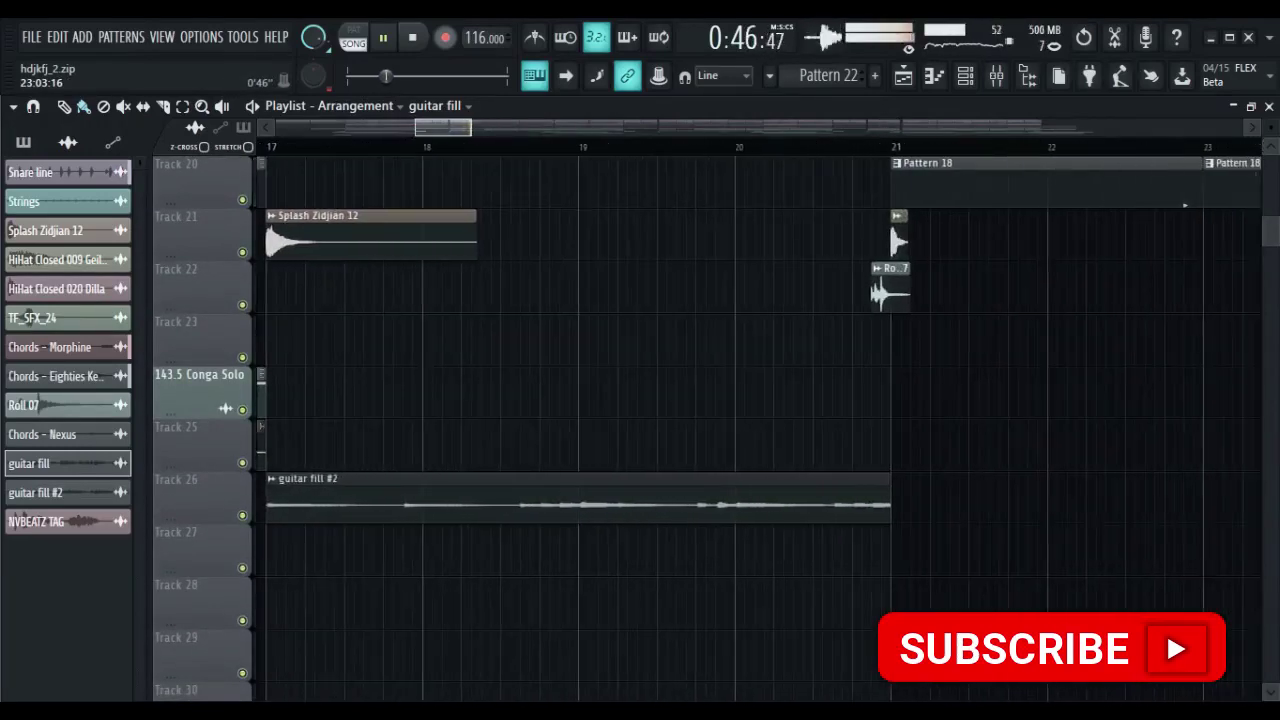
key("space")
Step: Set the playback start to the middle of bar 20 and audition the transition into bar 21 with all tracks
left_click(829, 150)
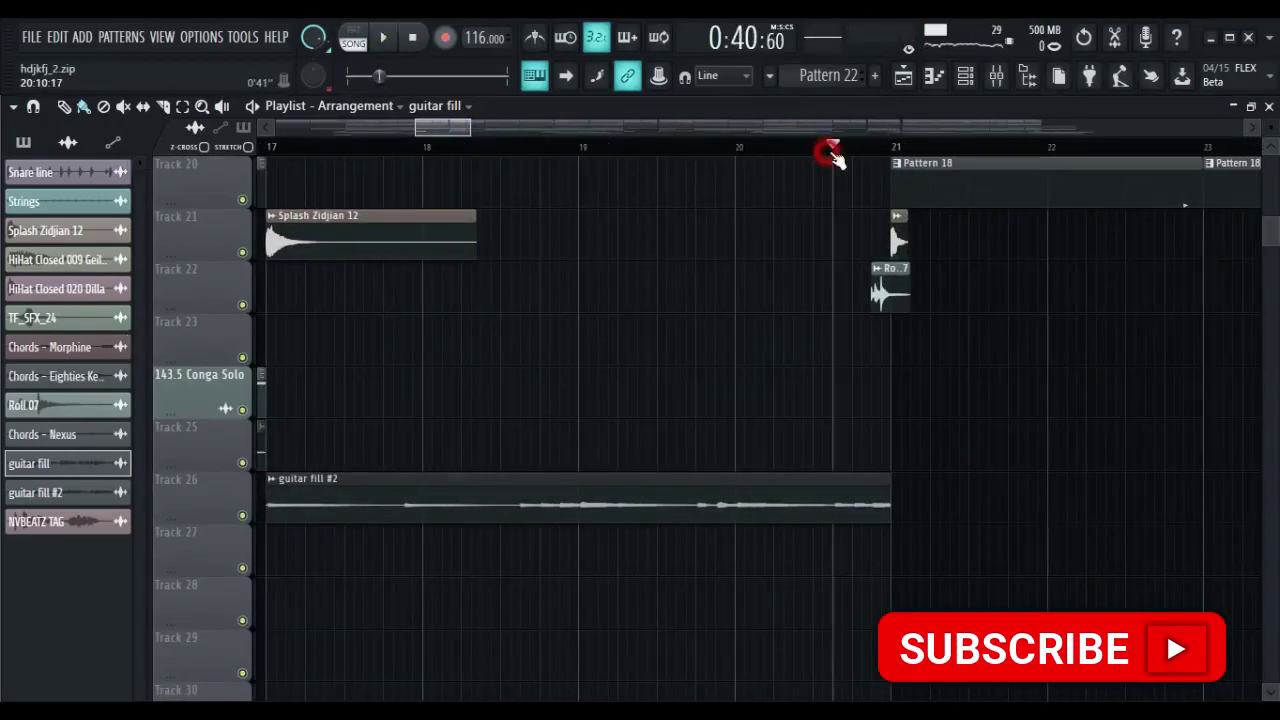
scroll(829, 140, "down", 3)
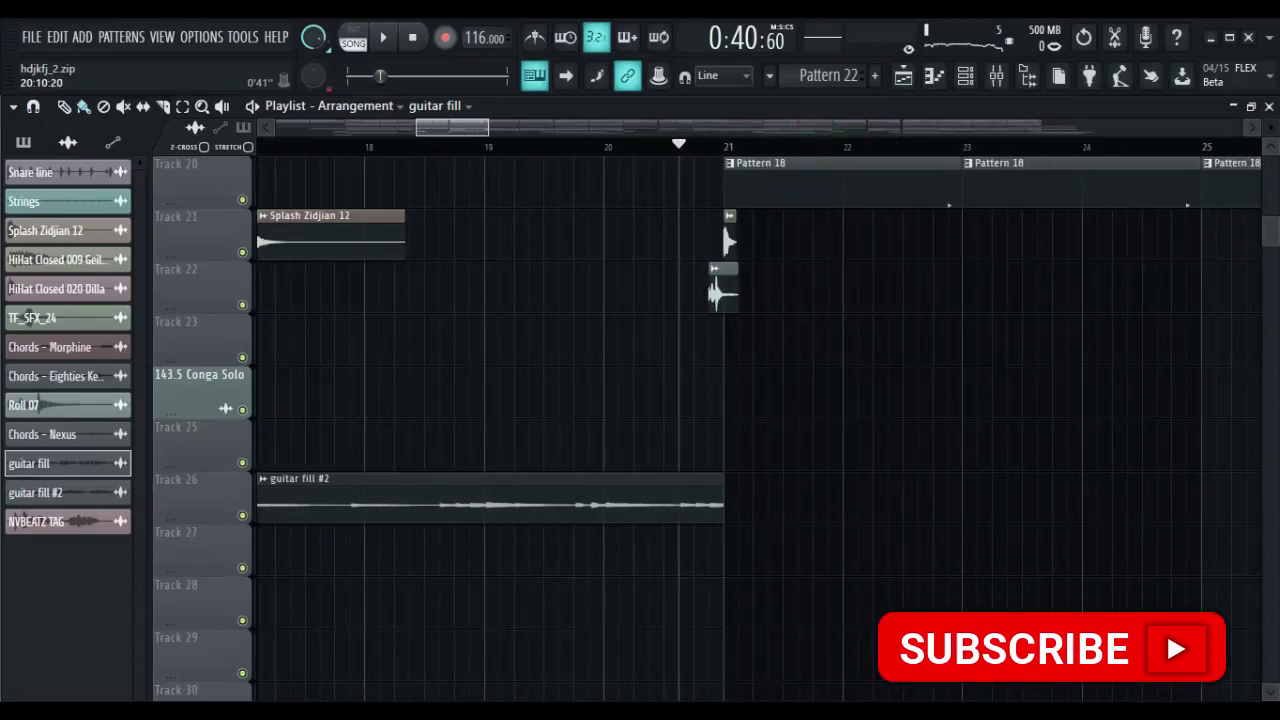
scroll(810, 140, "up", 3)
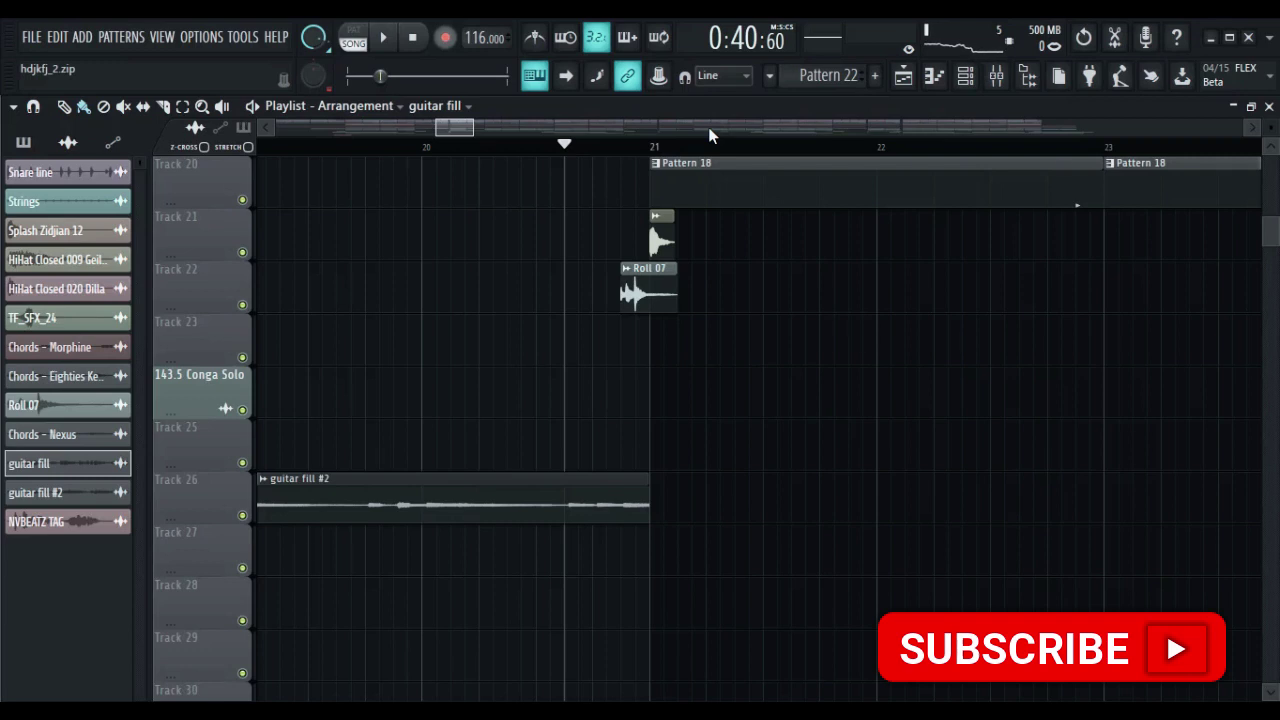
key("space")
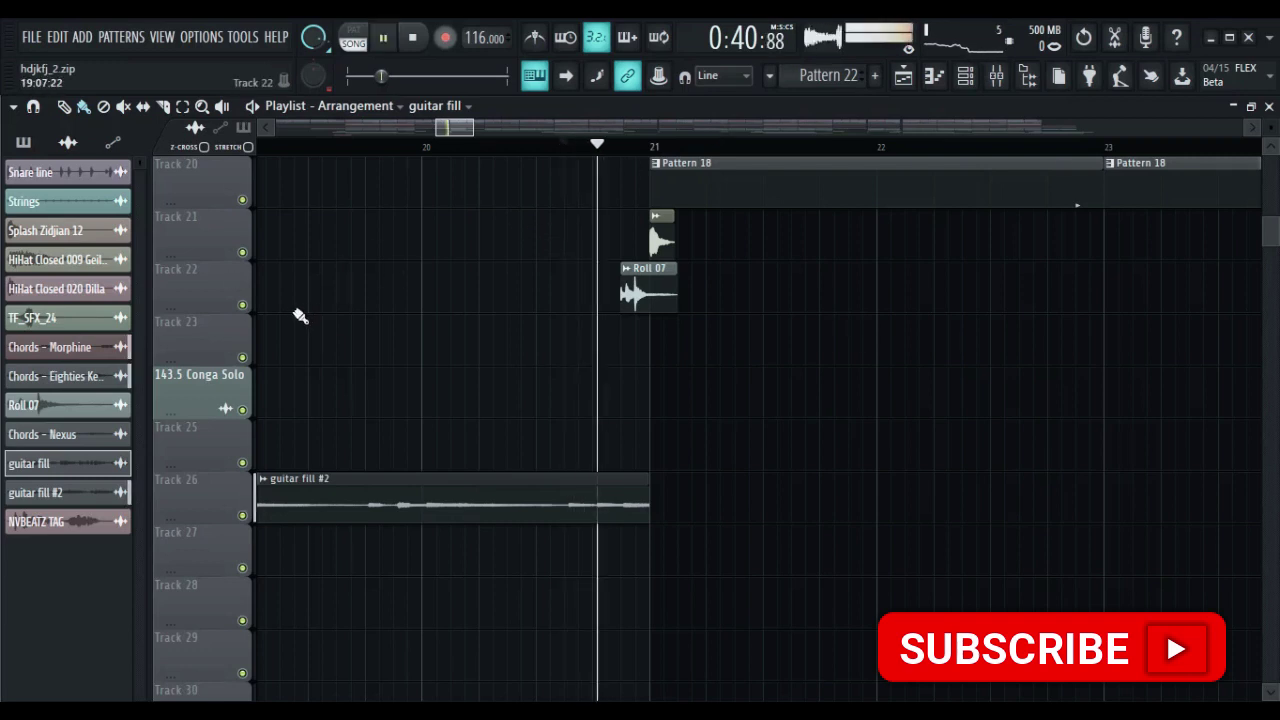
key("space")
Step: Solo Track 22 and audition the Roll 07 clip just before bar 21
right_click(242, 305)
key("space")
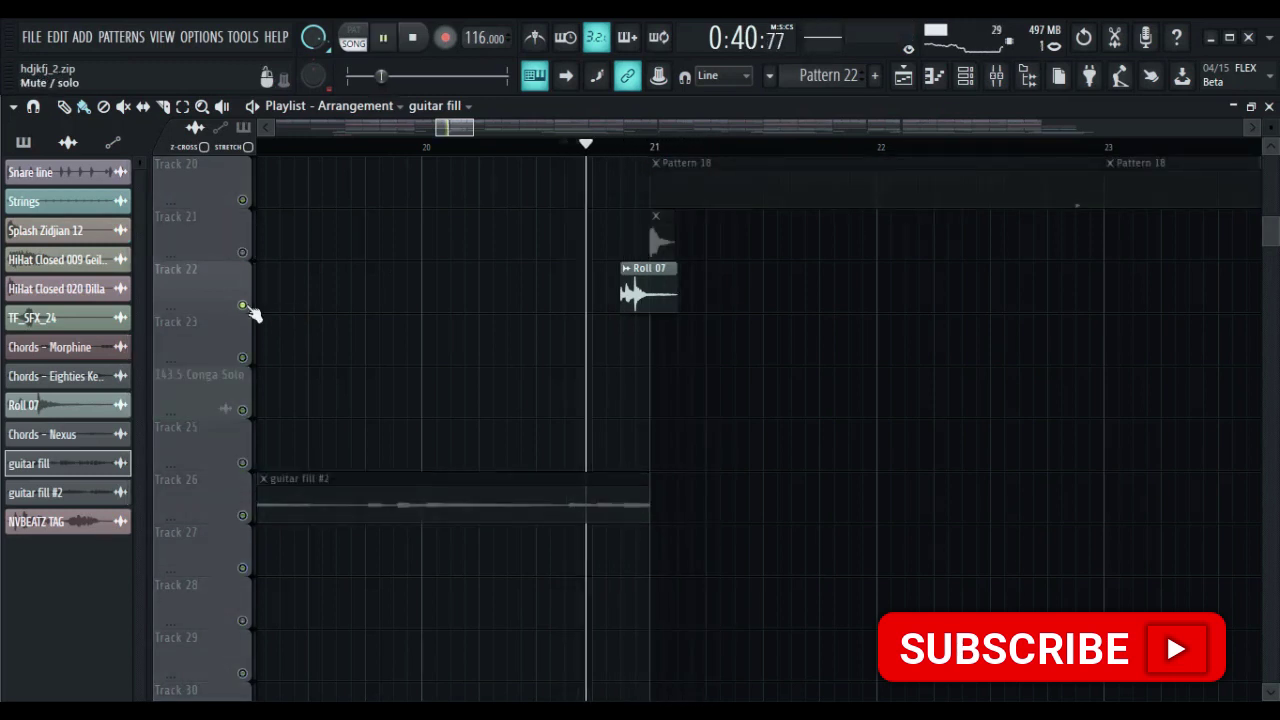
key("space")
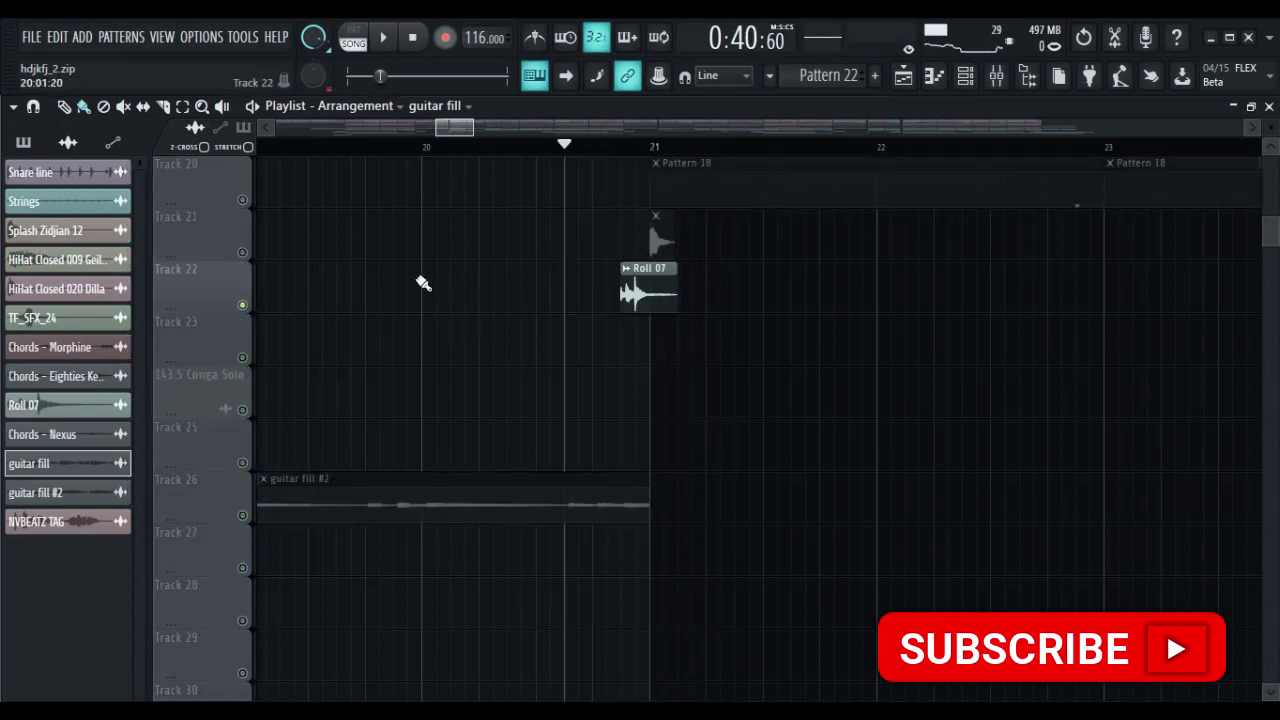
Step: Unmute Track 21, preview its HiHat Closed 009 Geilesh sample, and audition it together with Roll 07
left_click(242, 252)
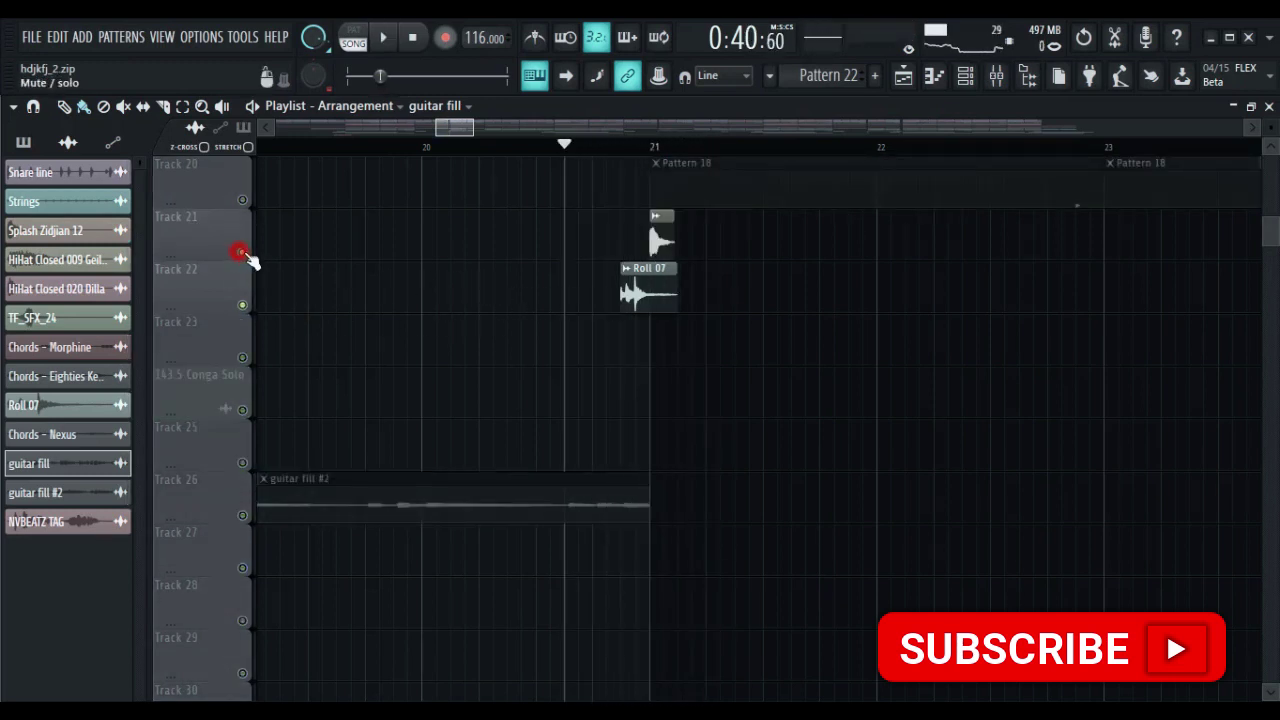
left_click(655, 248)
left_click(441, 553)
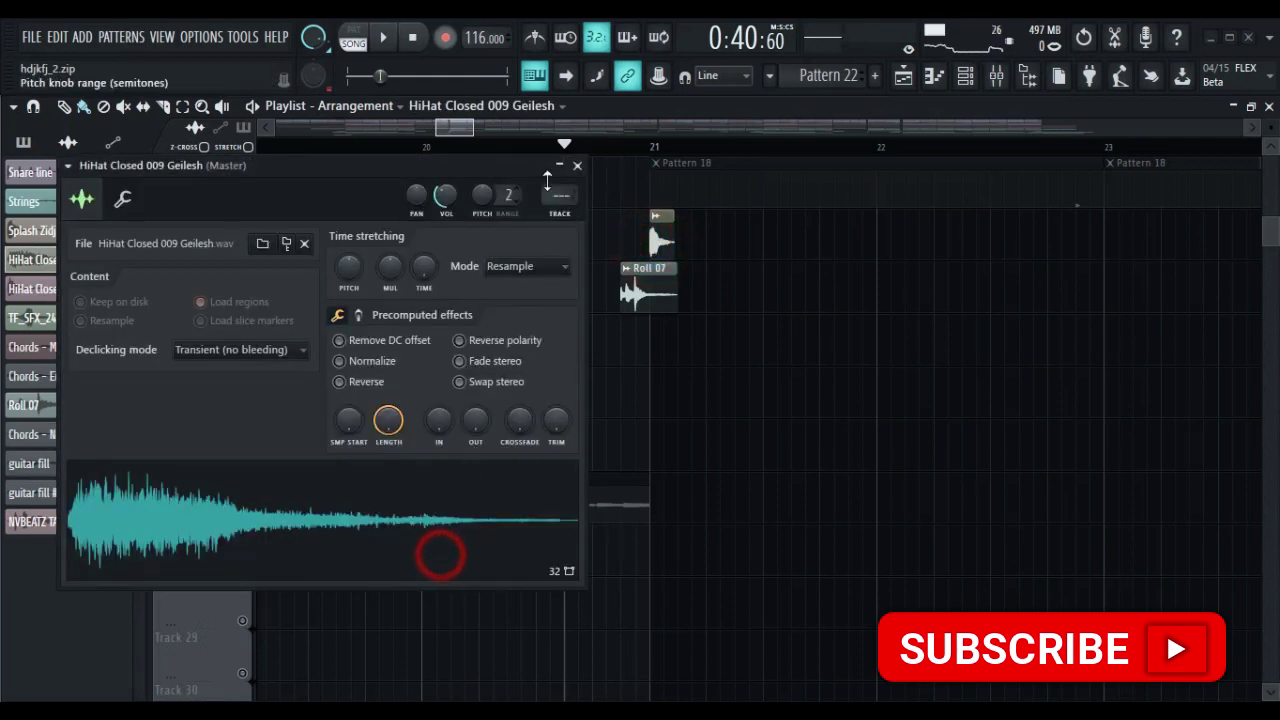
left_click(577, 166)
key("space")
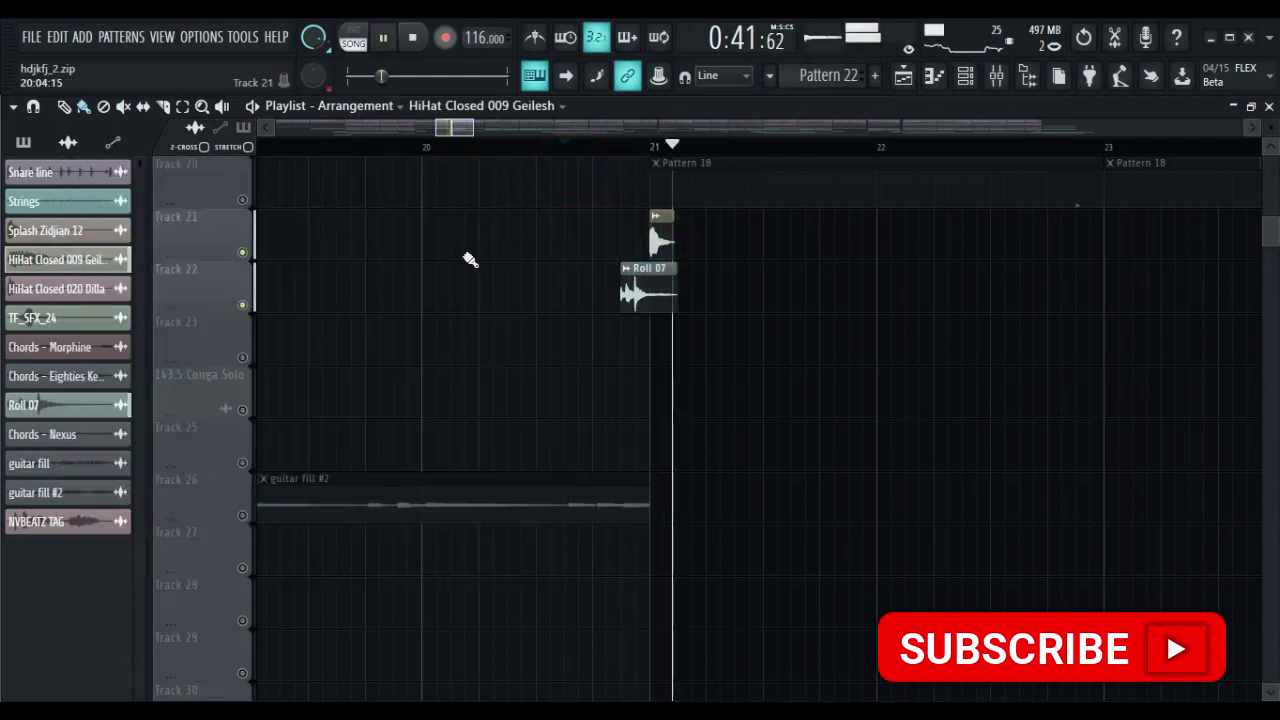
key("space")
Step: Re-enable all playlist tracks and audition the transition into bar 21 in the full mix
right_click(245, 255)
key("space")
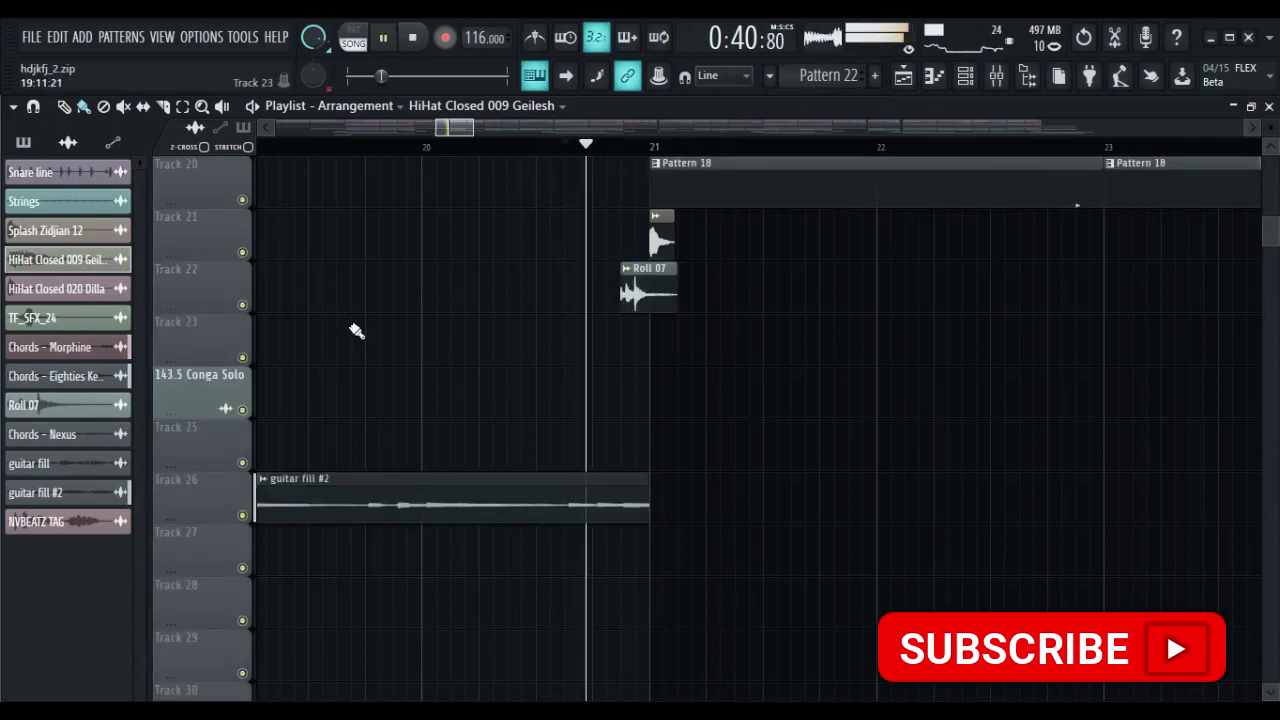
key("space")
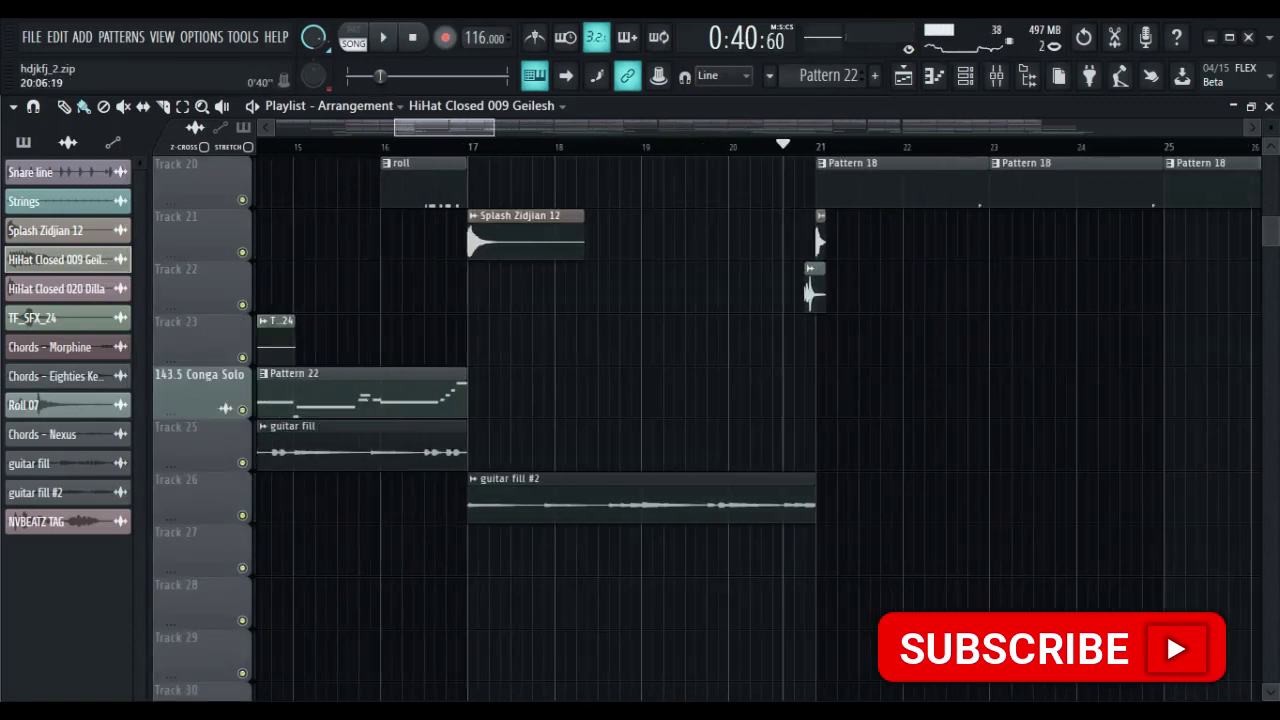
Step: Audition the full mix from bar 17 and again from just before bar 21 to compare the two transitions
left_click(470, 147)
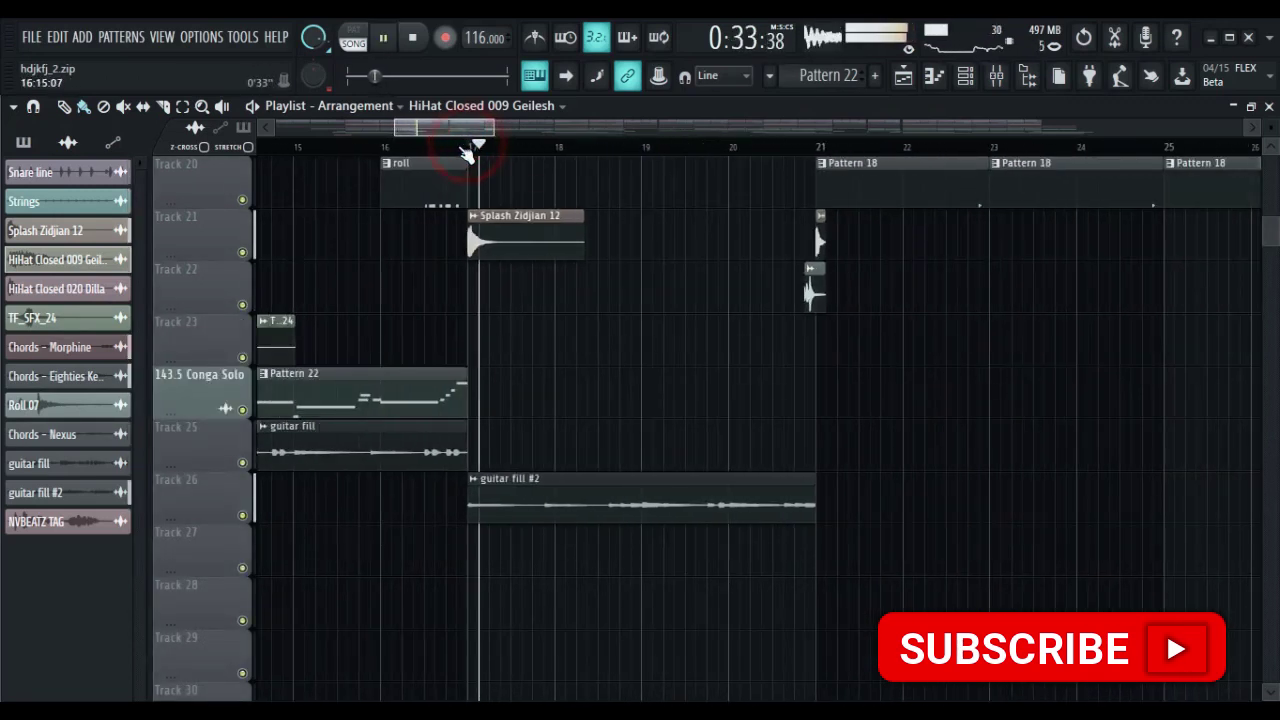
left_click(796, 147)
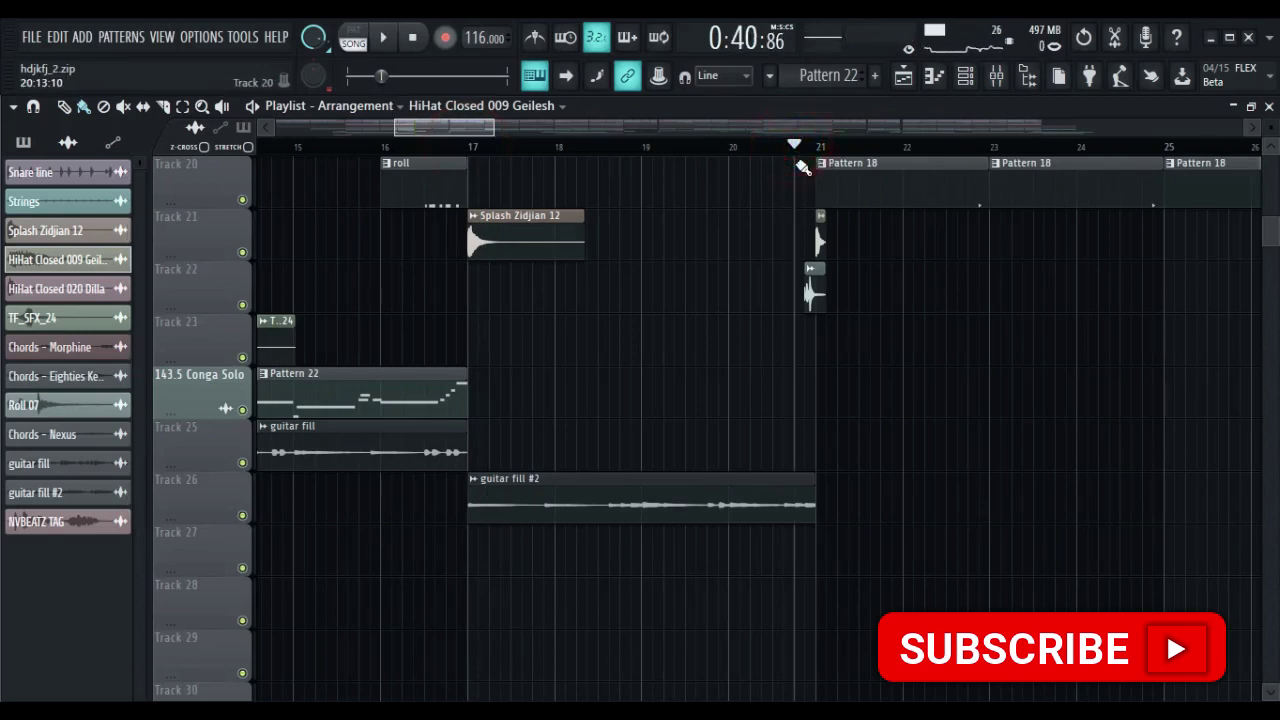
key("space")
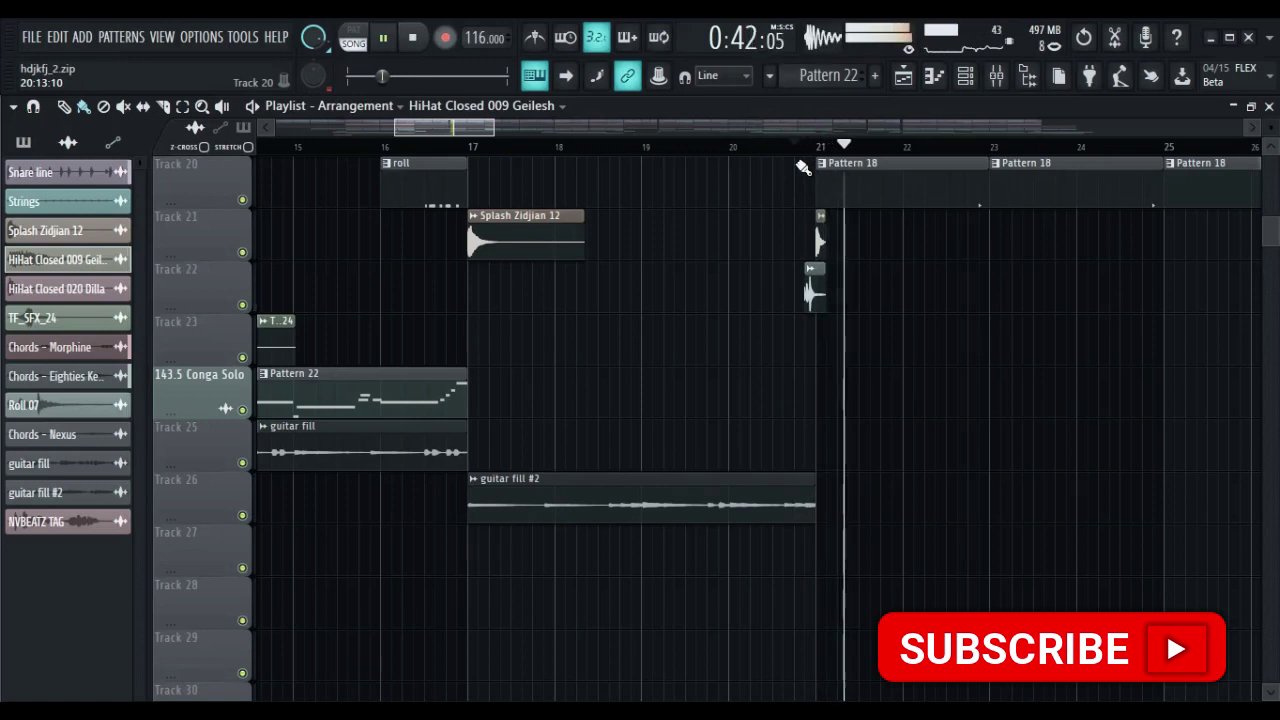
key("space")
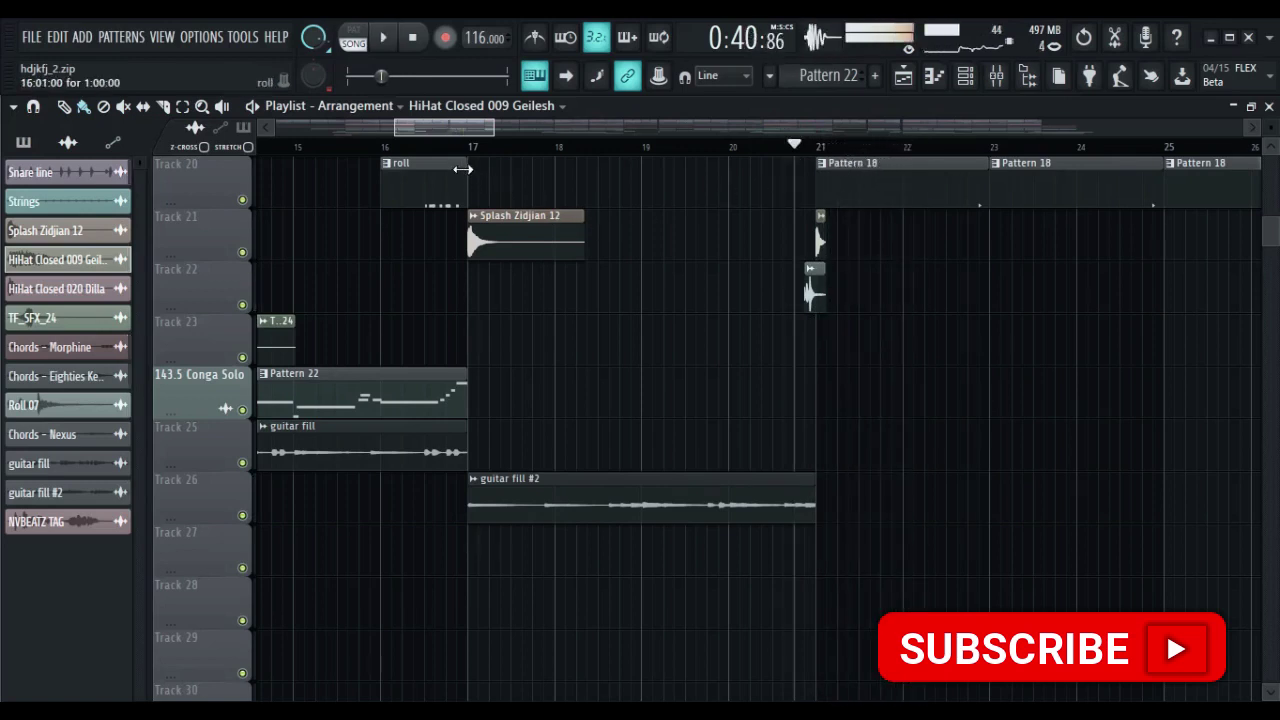
Step: Open the guitar fill #2 sample from Track 26 and move its window clear of the clip's start
double_click(593, 520)
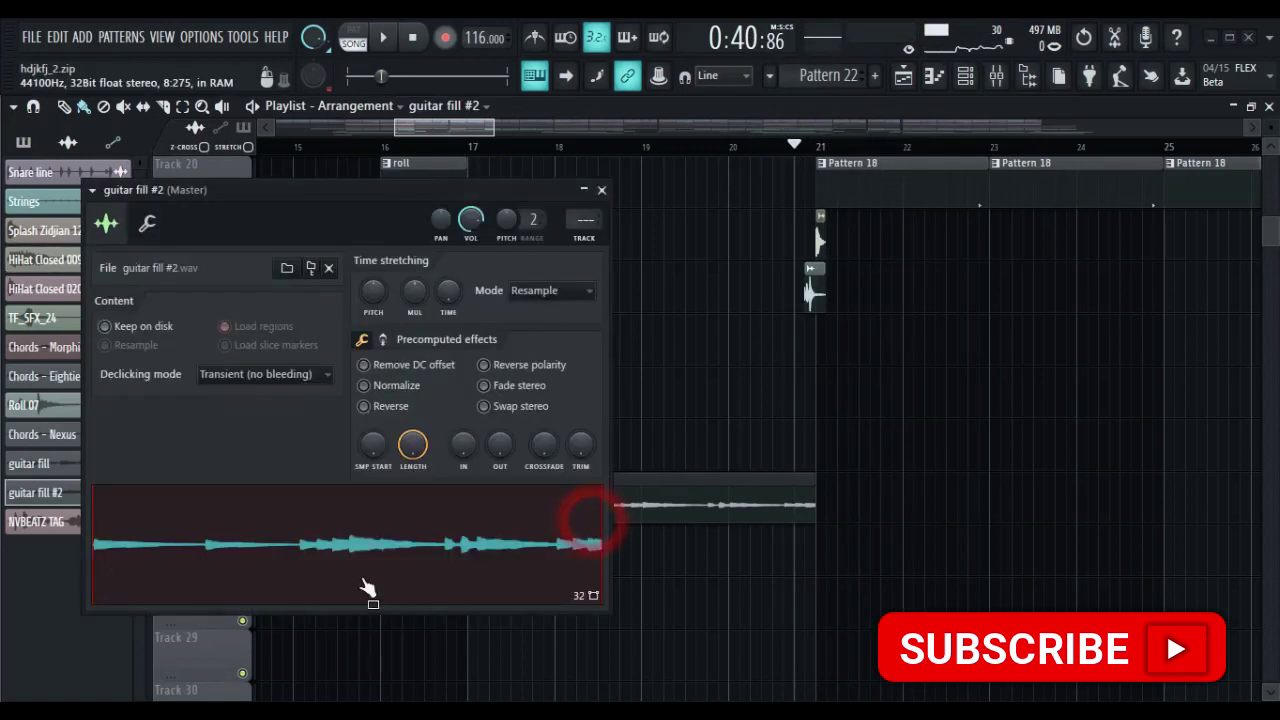
left_click_drag(388, 207, 1032, 236)
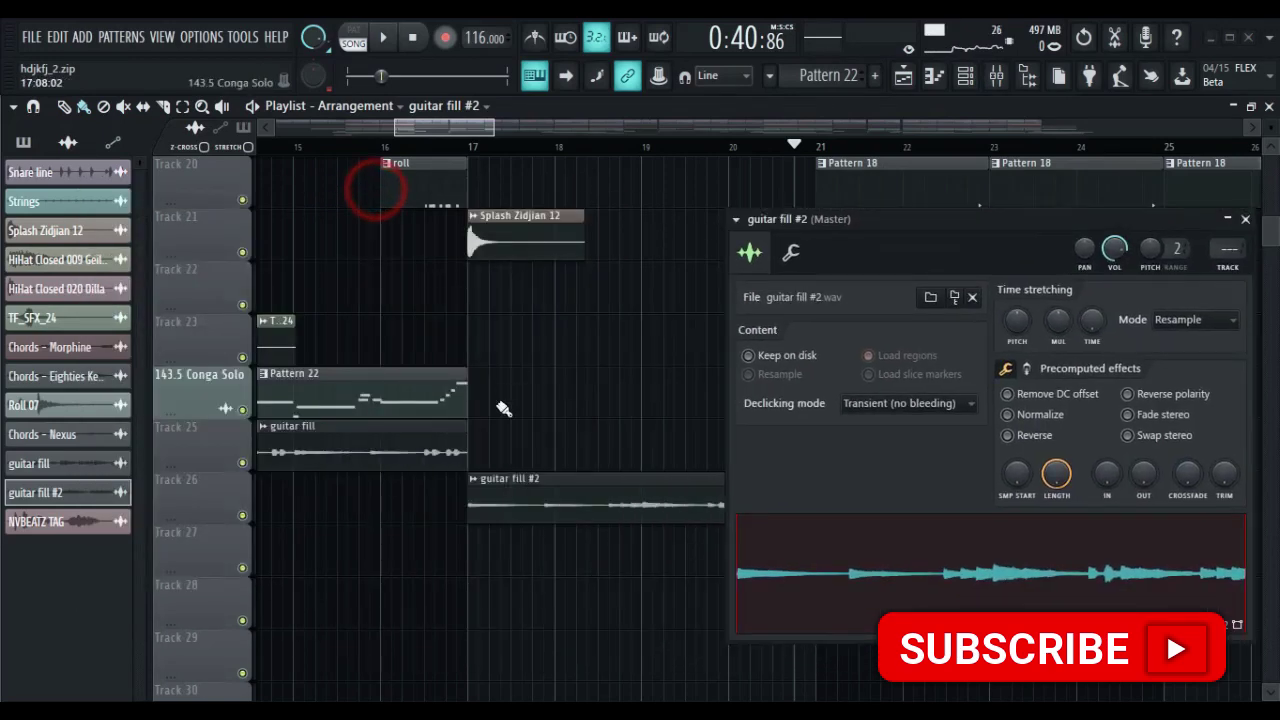
Step: Open the guitar fill sample from Track 25, preview its sound, and close its window
left_click(423, 448)
double_click(423, 448)
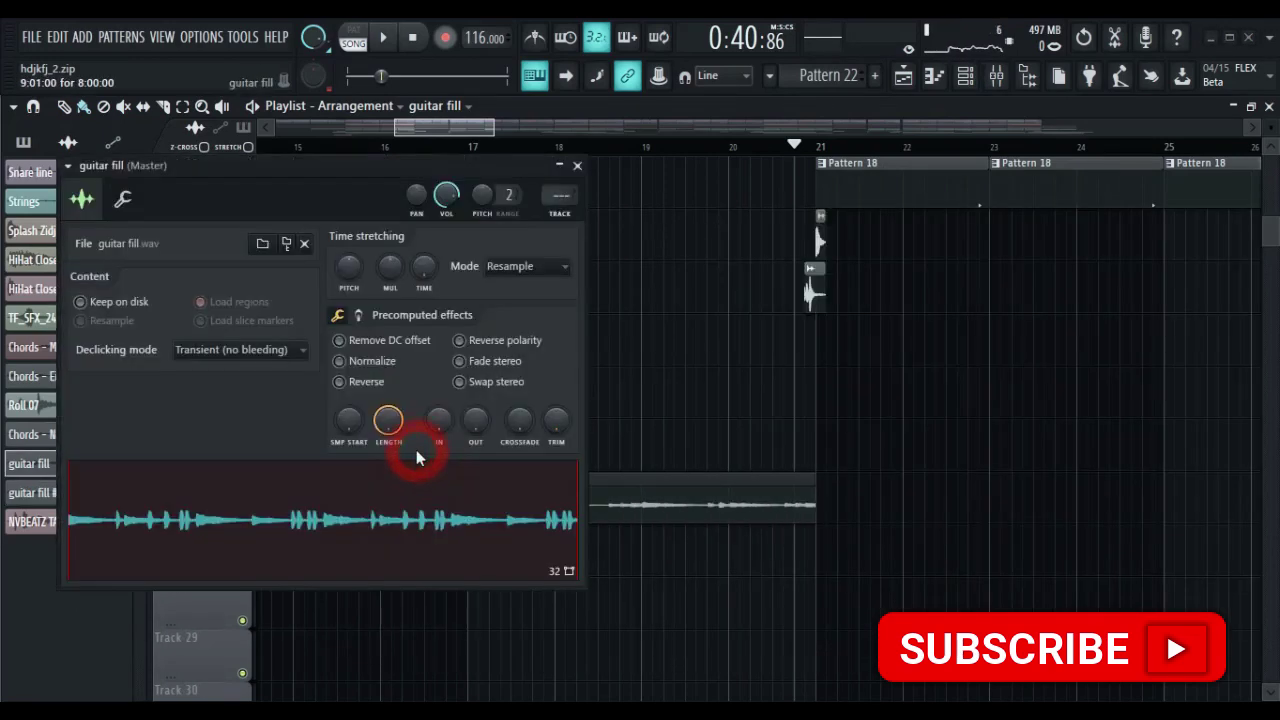
left_click(340, 535)
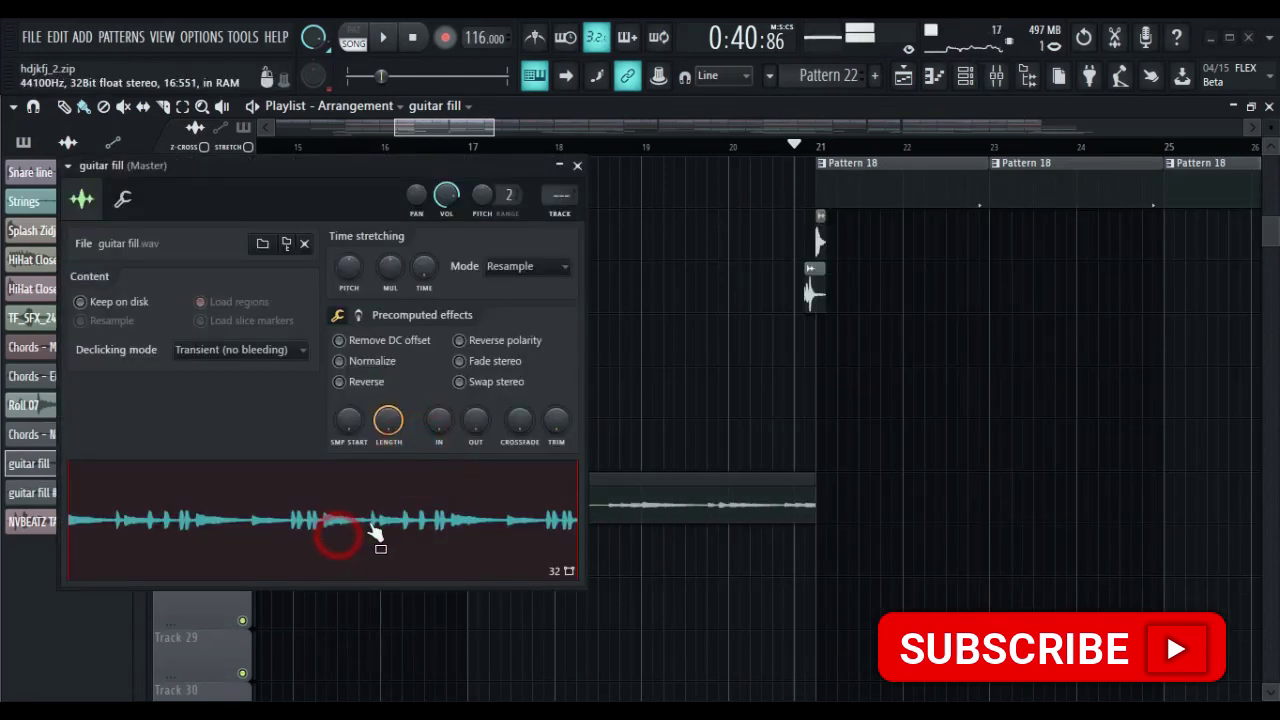
left_click(578, 166)
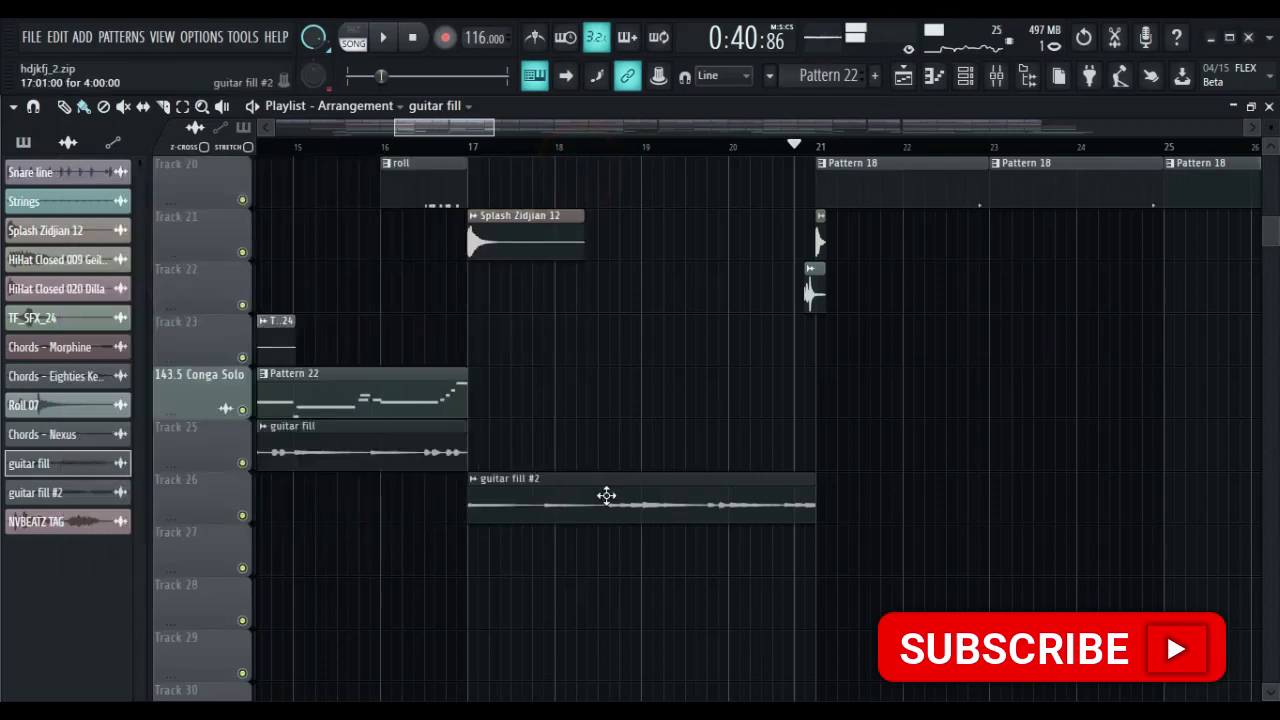
Step: Reopen the guitar fill #2 sample from Track 26, preview its waveform with the song position reset, and close its window
double_click(607, 498)
left_click(412, 37)
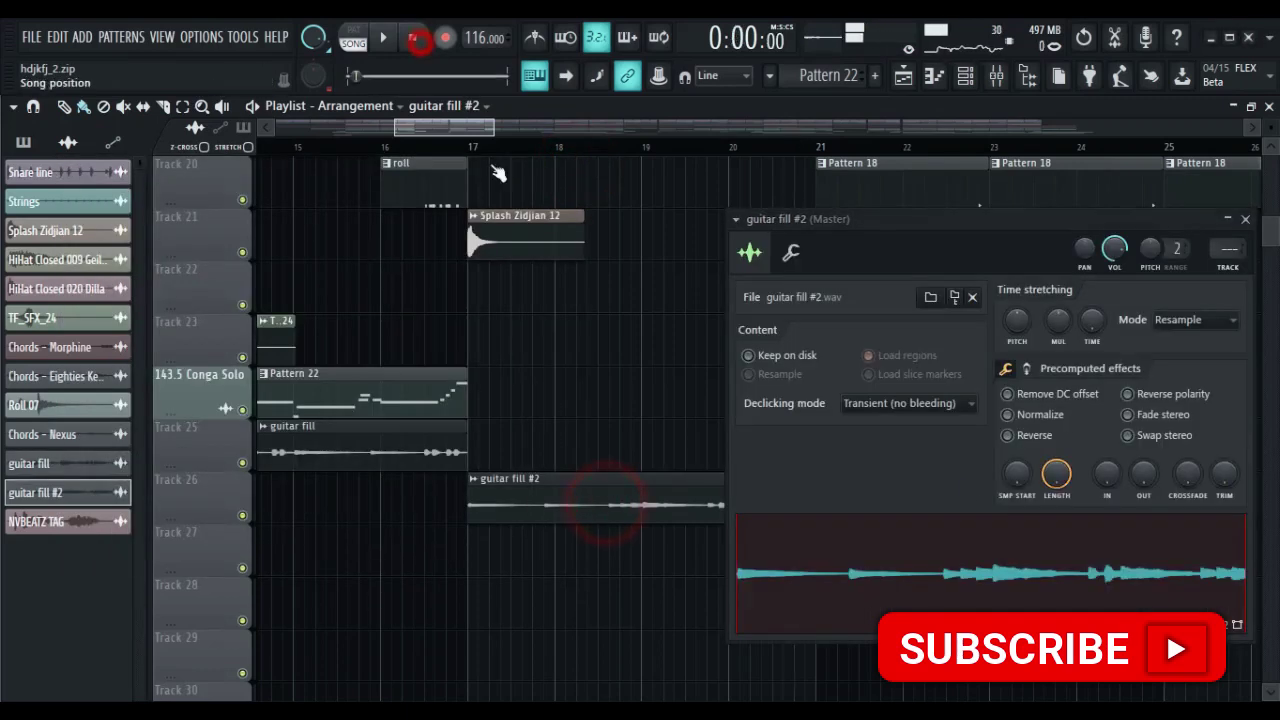
left_click(1106, 583)
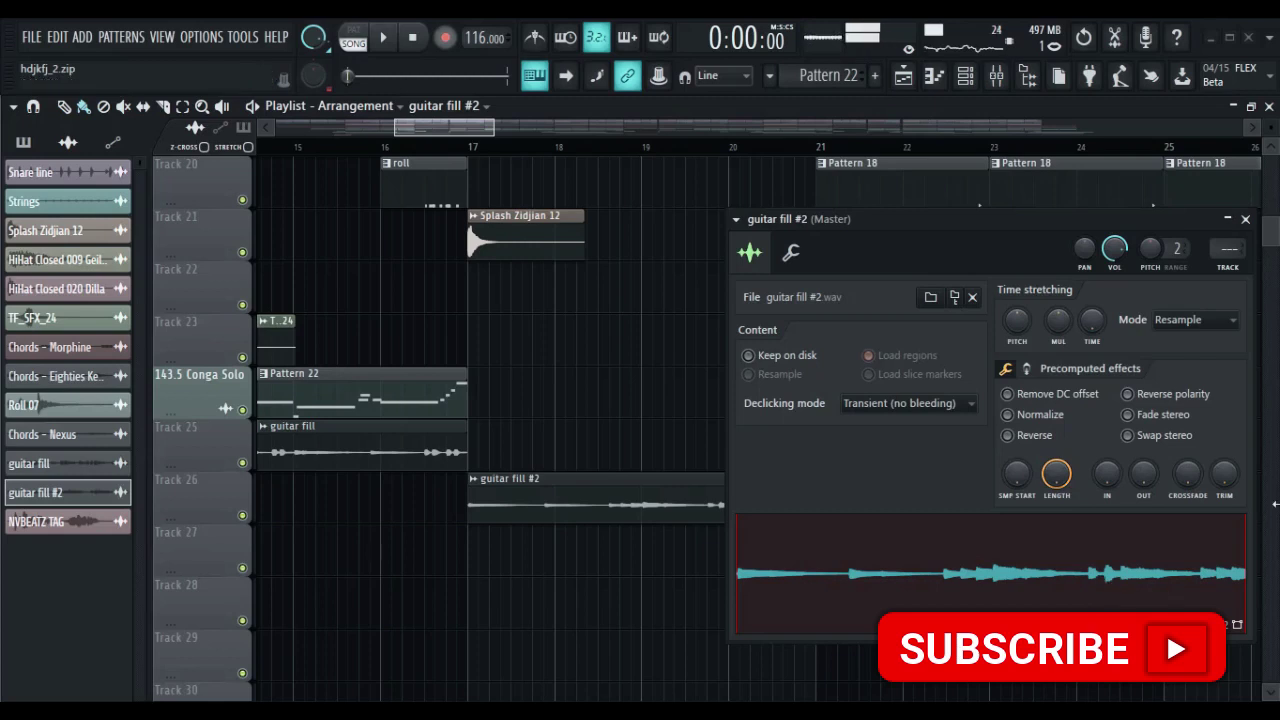
left_click(1245, 219)
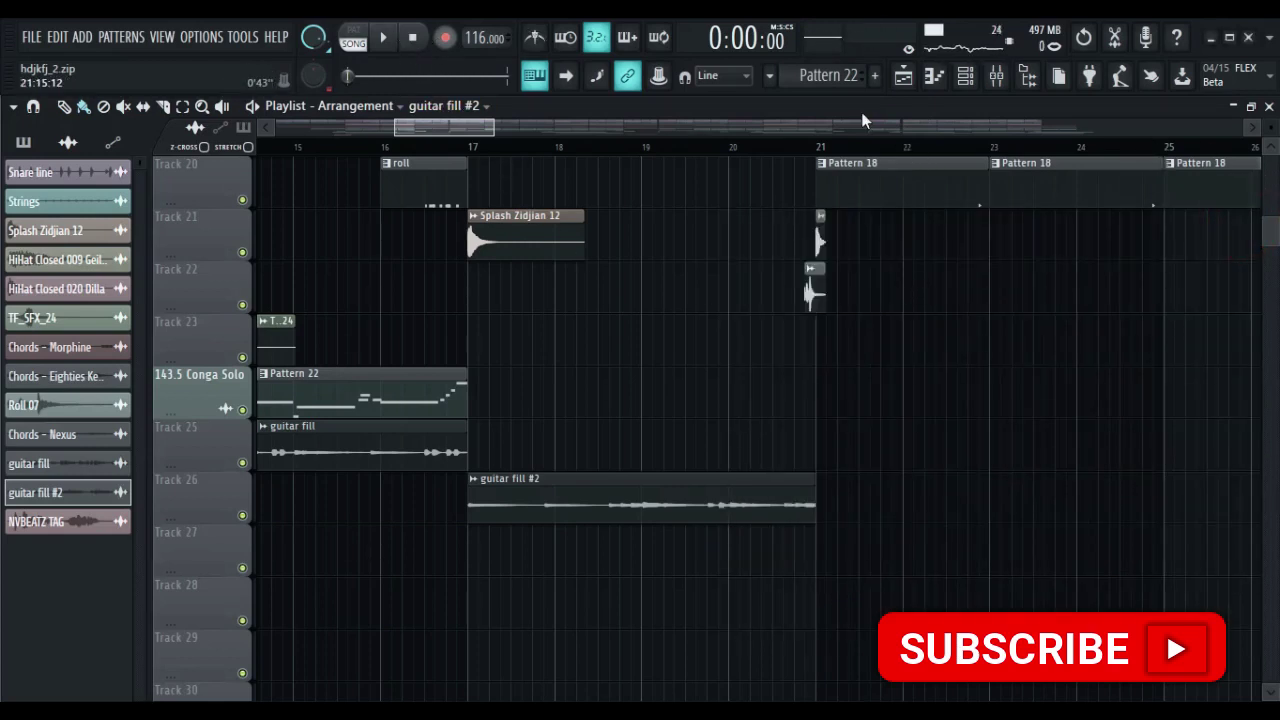
Step: Audition the full mix from about bar 72 through the transition into bar 73, and stop playback
left_click_drag(492, 127, 549, 127)
scroll(826, 292, "up", 4)
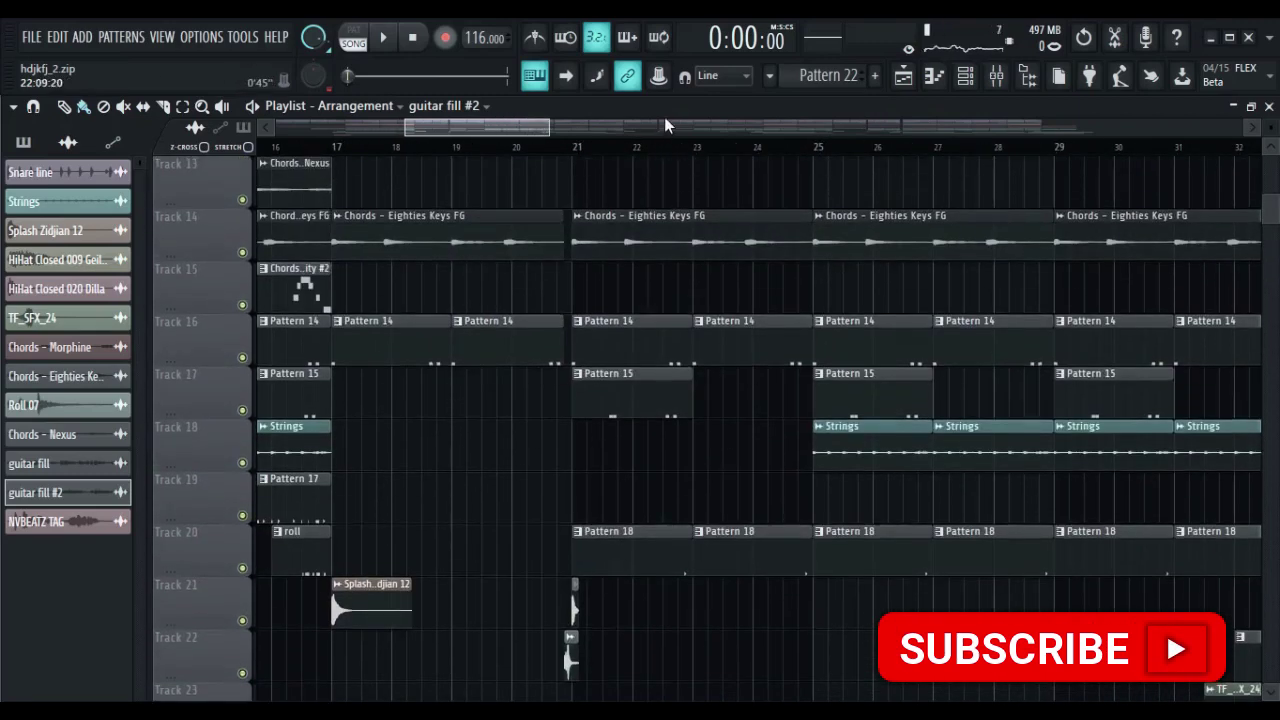
right_click(690, 182, "ctrl")
left_click_drag(420, 149, 430, 156)
key("space")
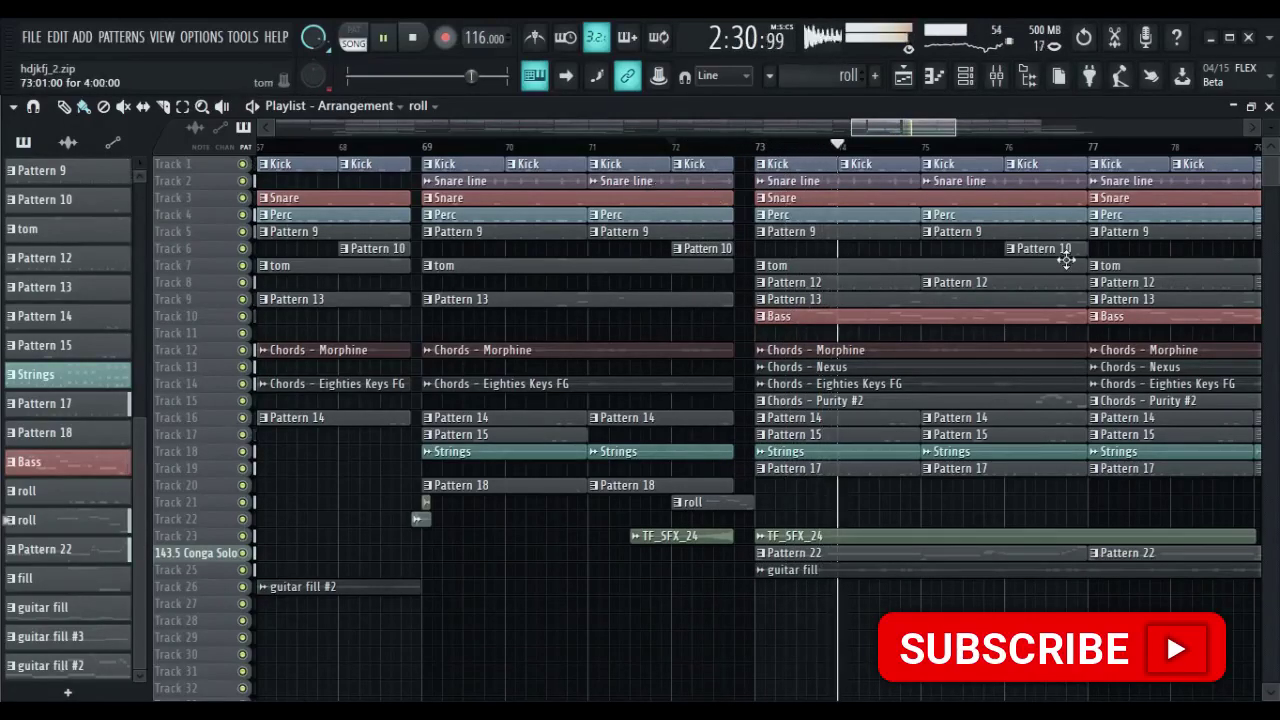
left_click_drag(956, 128, 1249, 128)
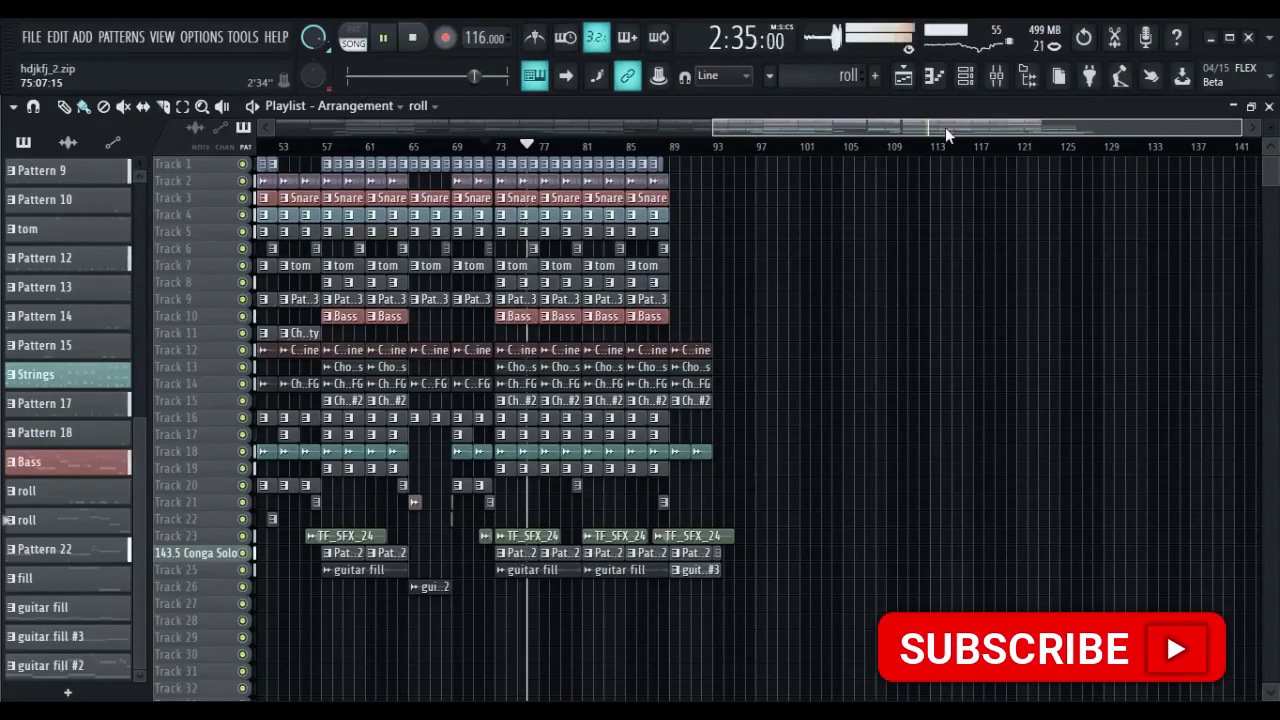
key("space")
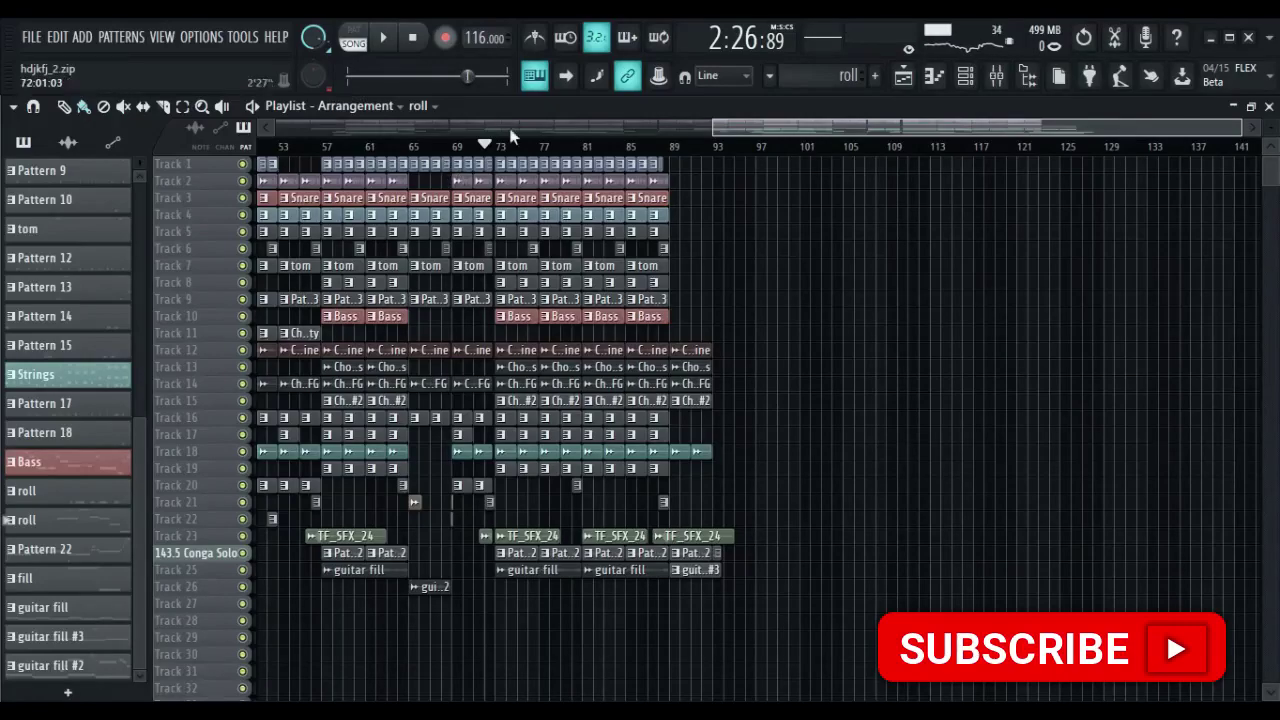
Step: Bring the whole arrangement into view from bar 1 to its end to examine how its sections are laid out
left_click_drag(544, 127, 276, 165)
left_click_drag(662, 146, 662, 153)
scroll(1160, 270, "up", 1)
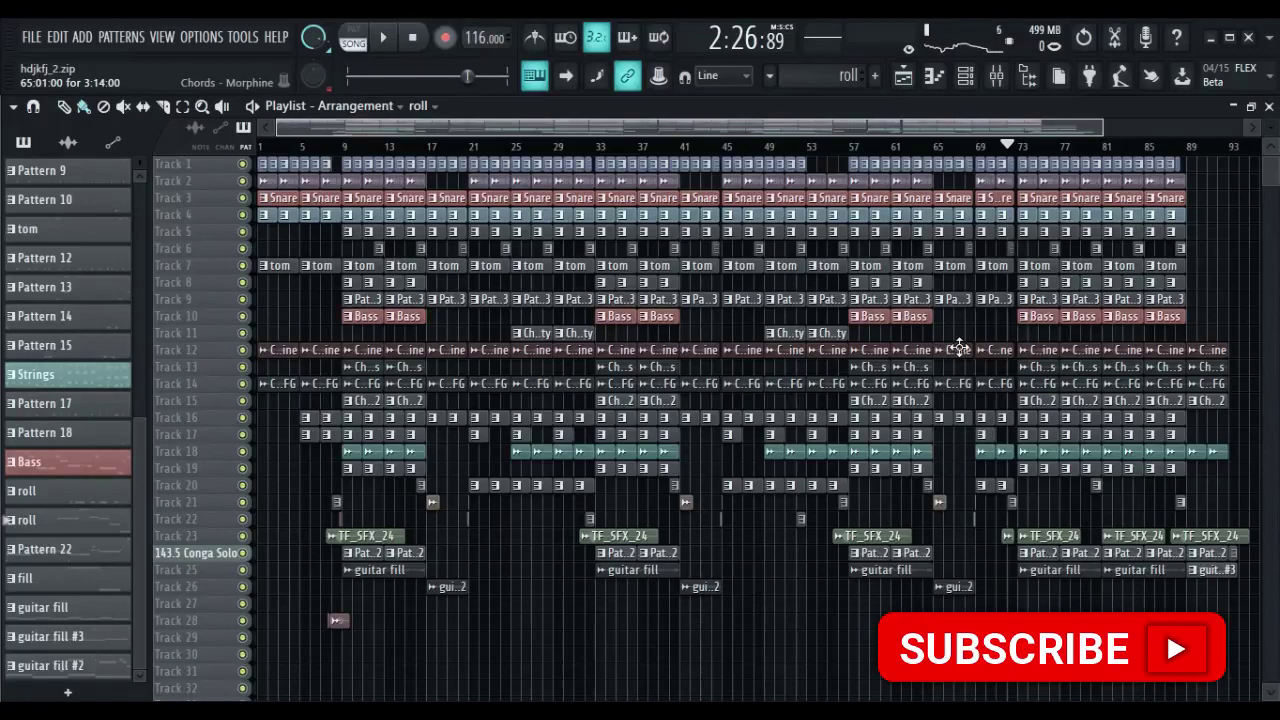
Step: Open the mixer and look through its channels from Childs Play FG to Insert 46, checking their levels, panning and effect slots
left_click(996, 75)
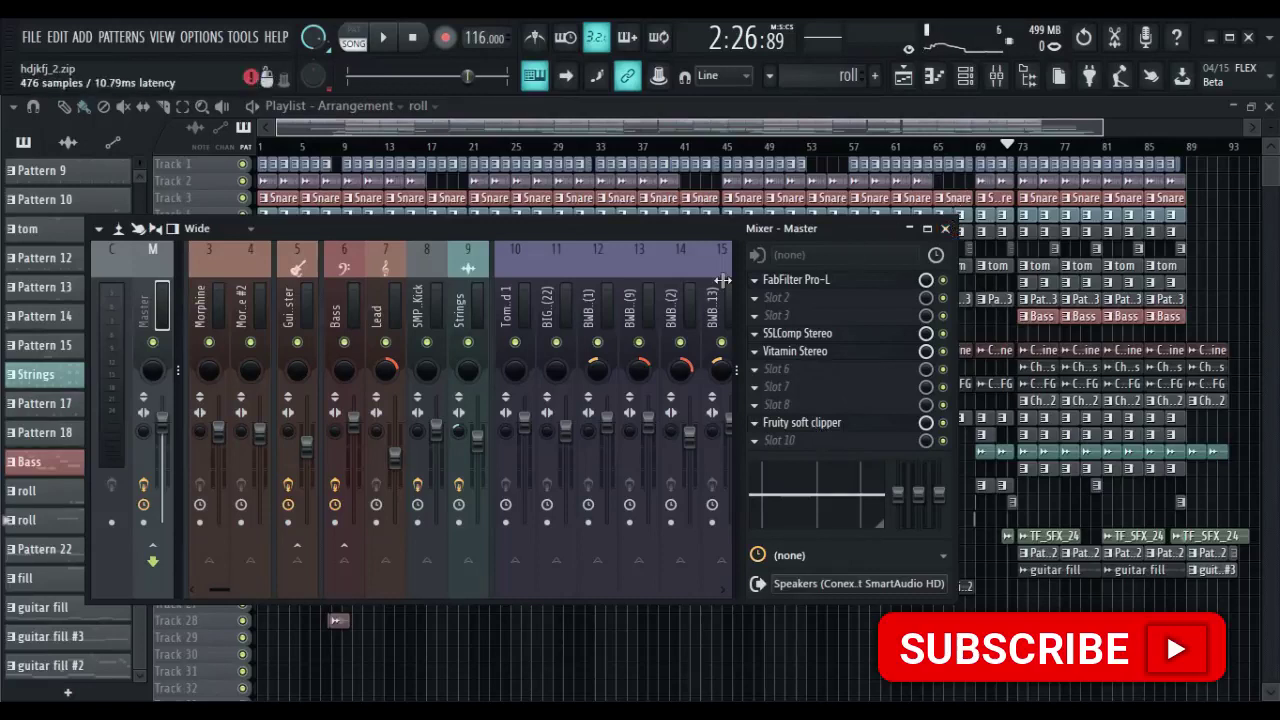
scroll(452, 288, "up", 2)
scroll(452, 288, "up", 1)
left_click(198, 312)
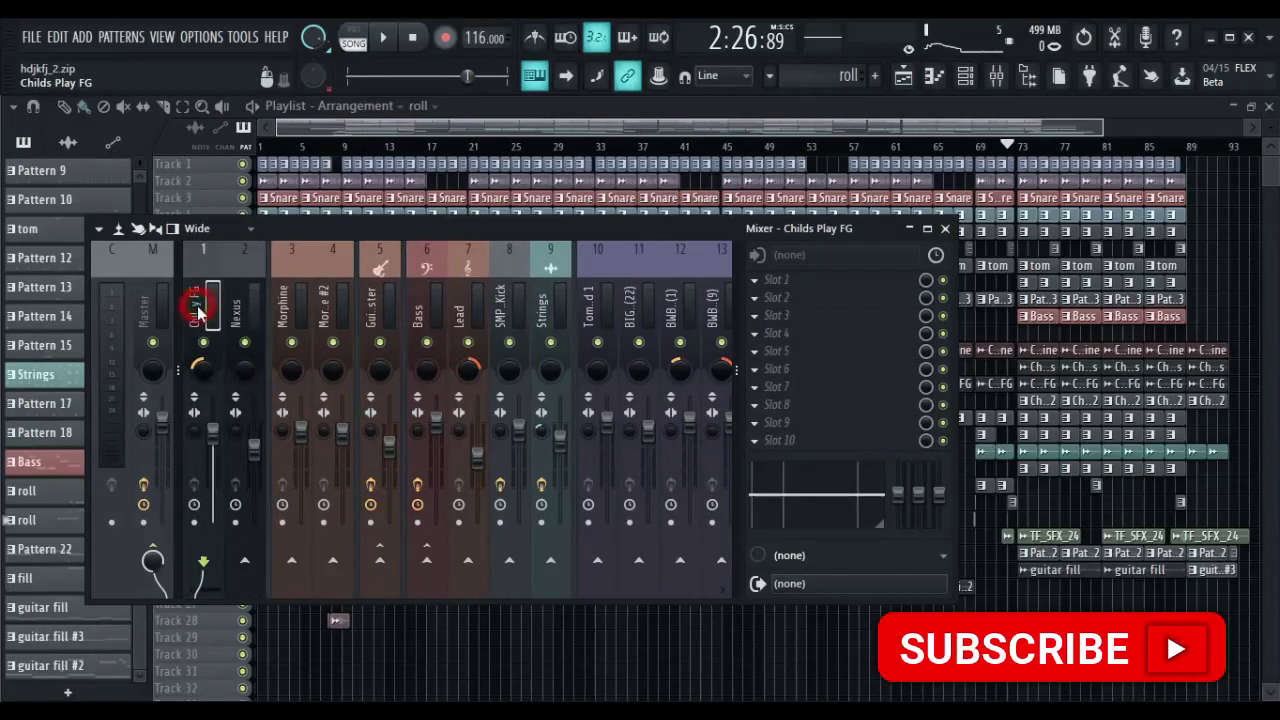
scroll(198, 314, "down", 17)
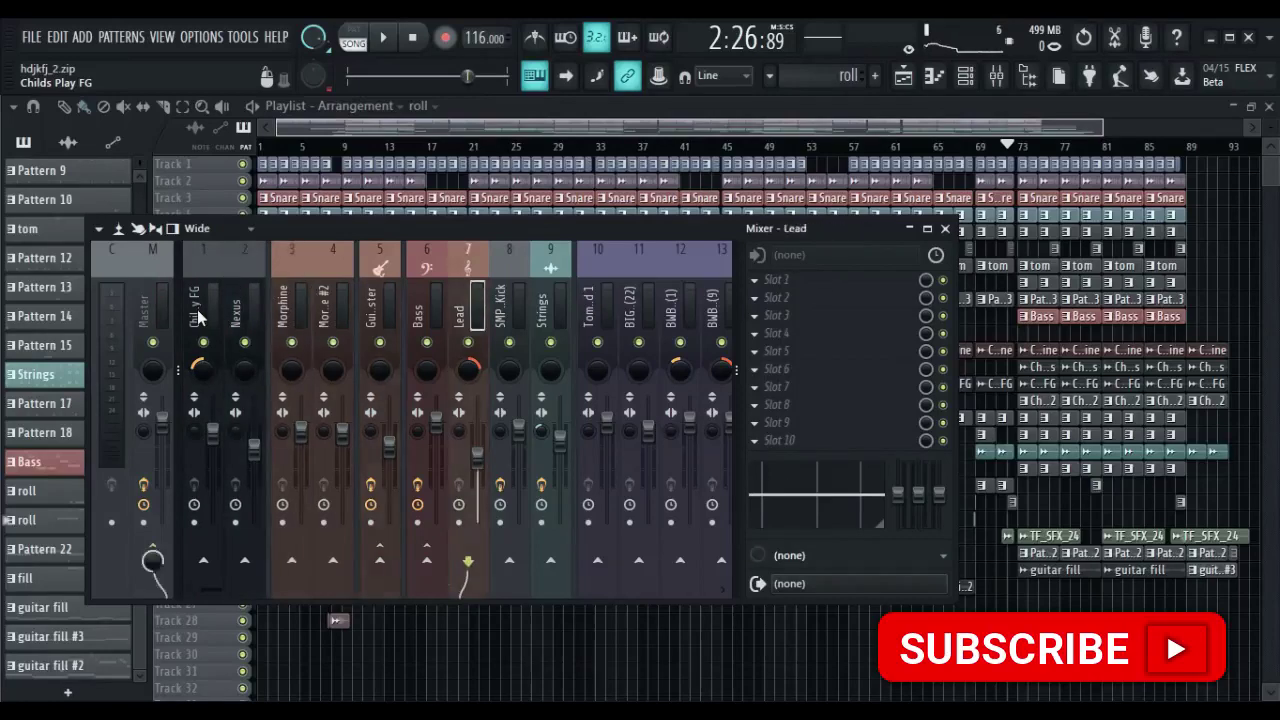
scroll(197, 311, "down", 17)
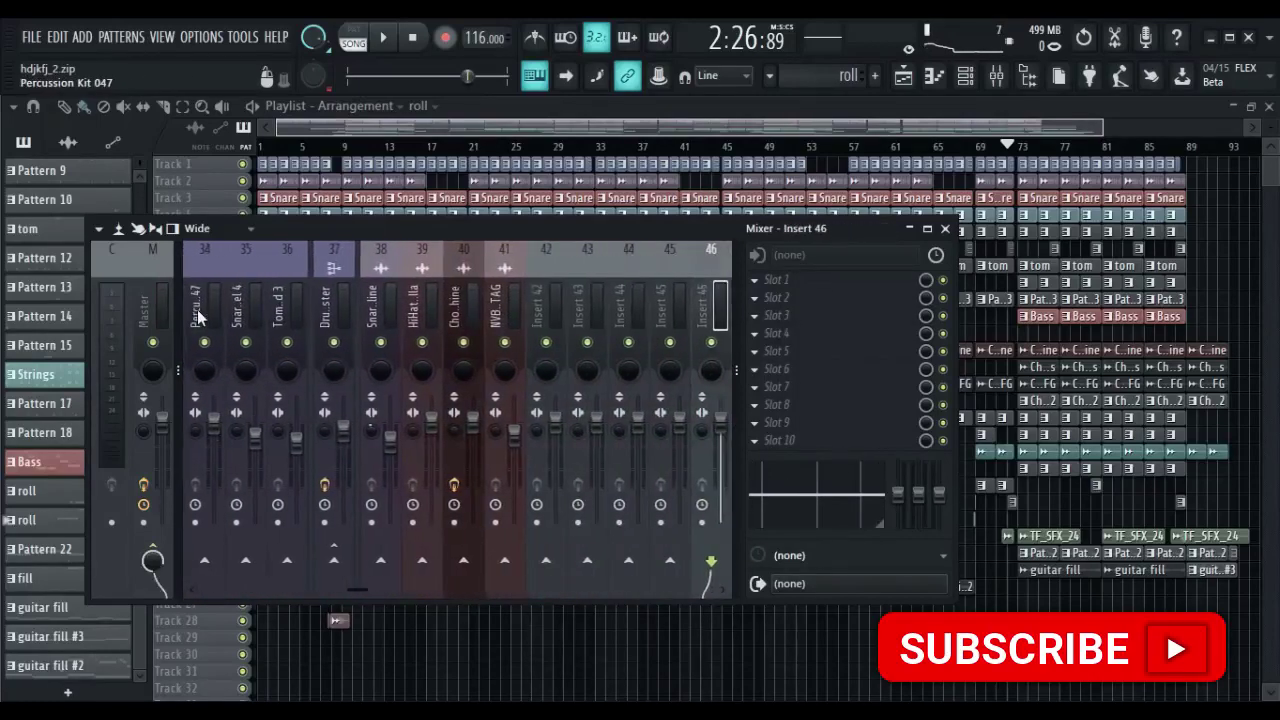
scroll(198, 318, "up", 14)
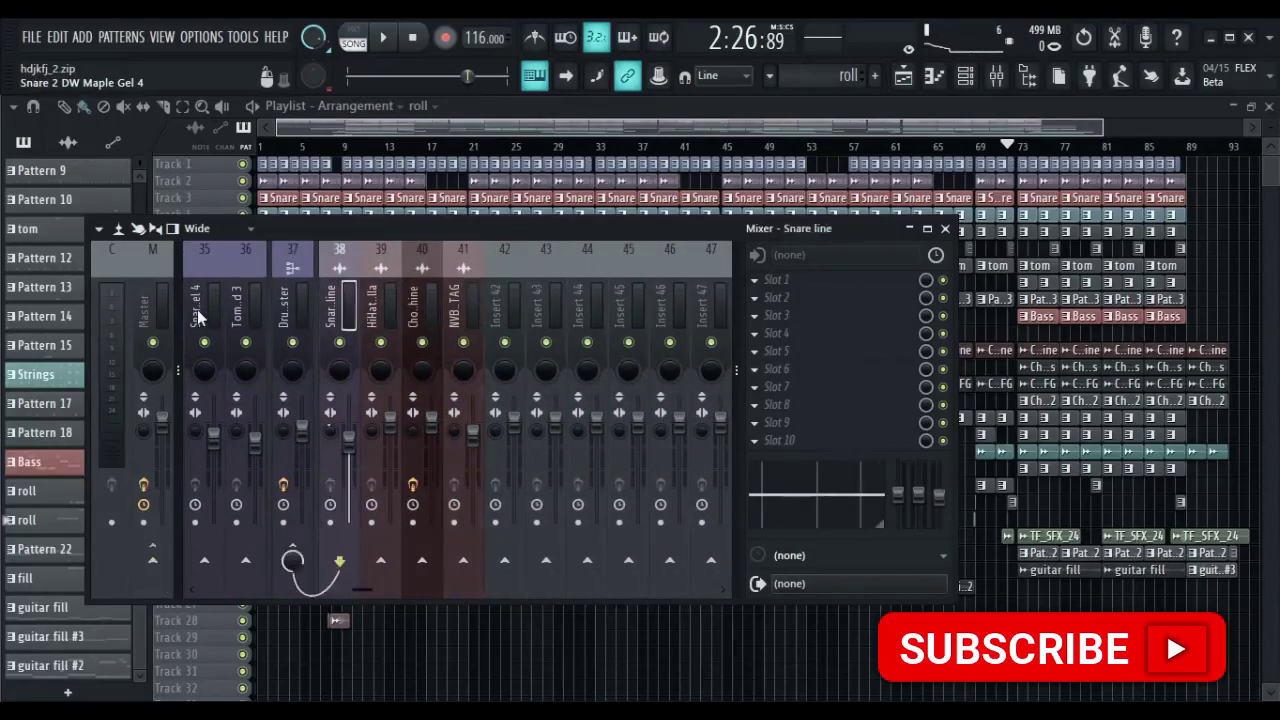
scroll(198, 318, "up", 3)
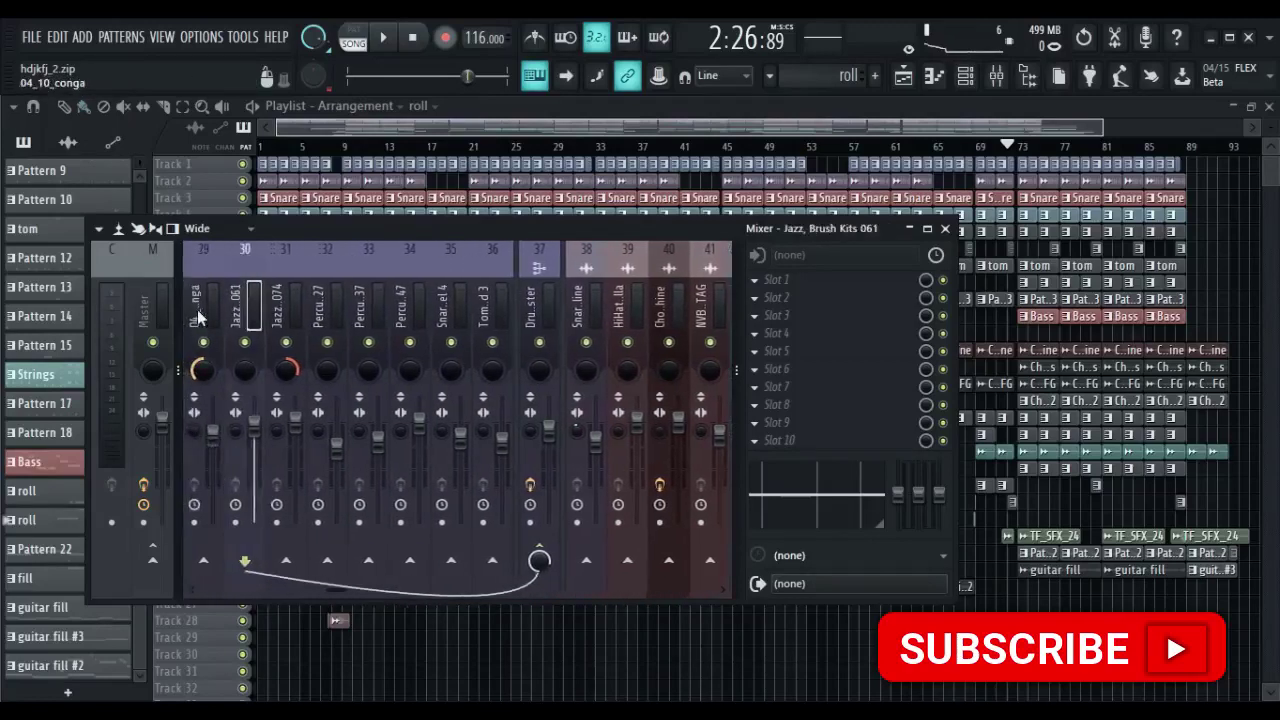
Step: Inspect the effect chains on the Drum mix master and Master channels, and close the mixer
left_click(556, 305)
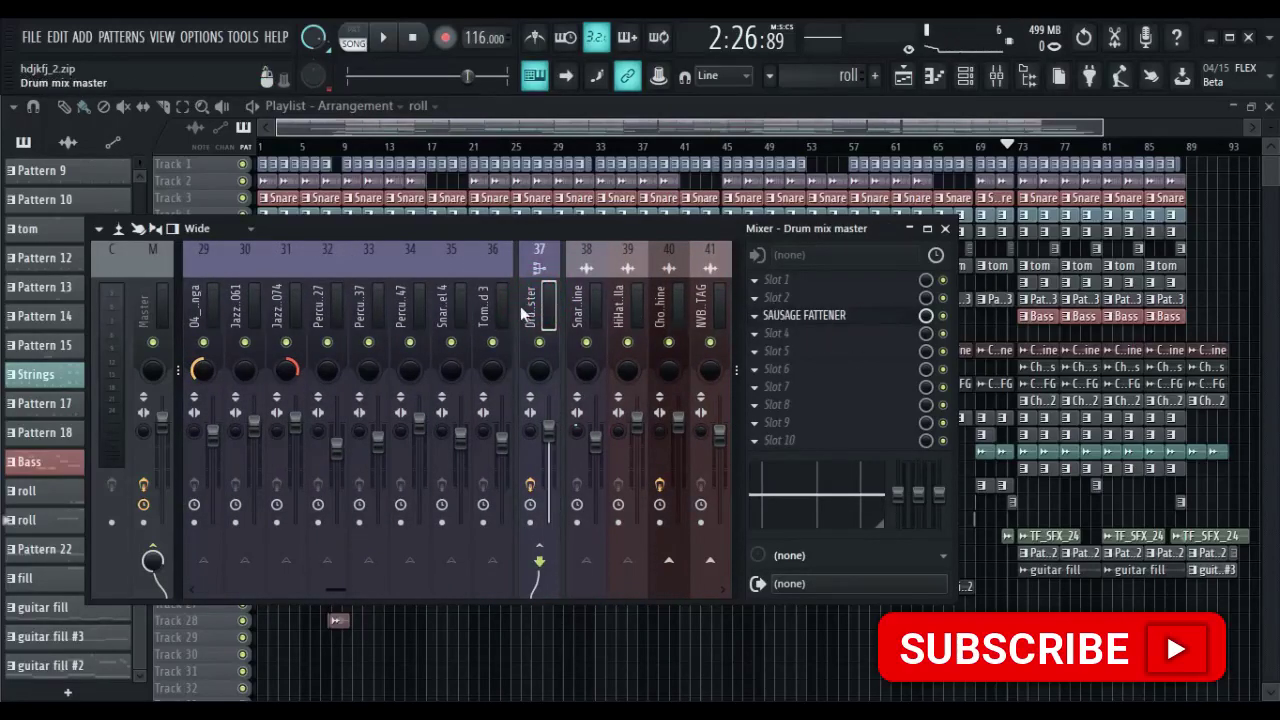
scroll(520, 314, "up", 20)
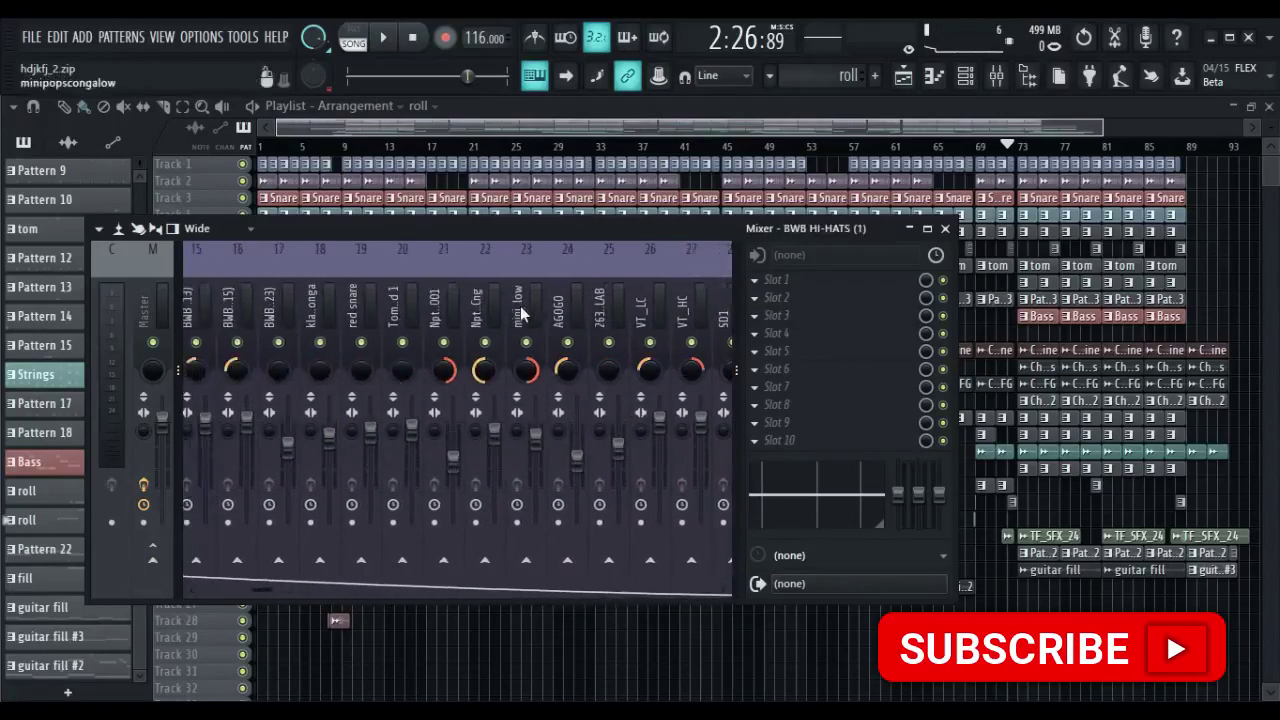
scroll(520, 314, "up", 15)
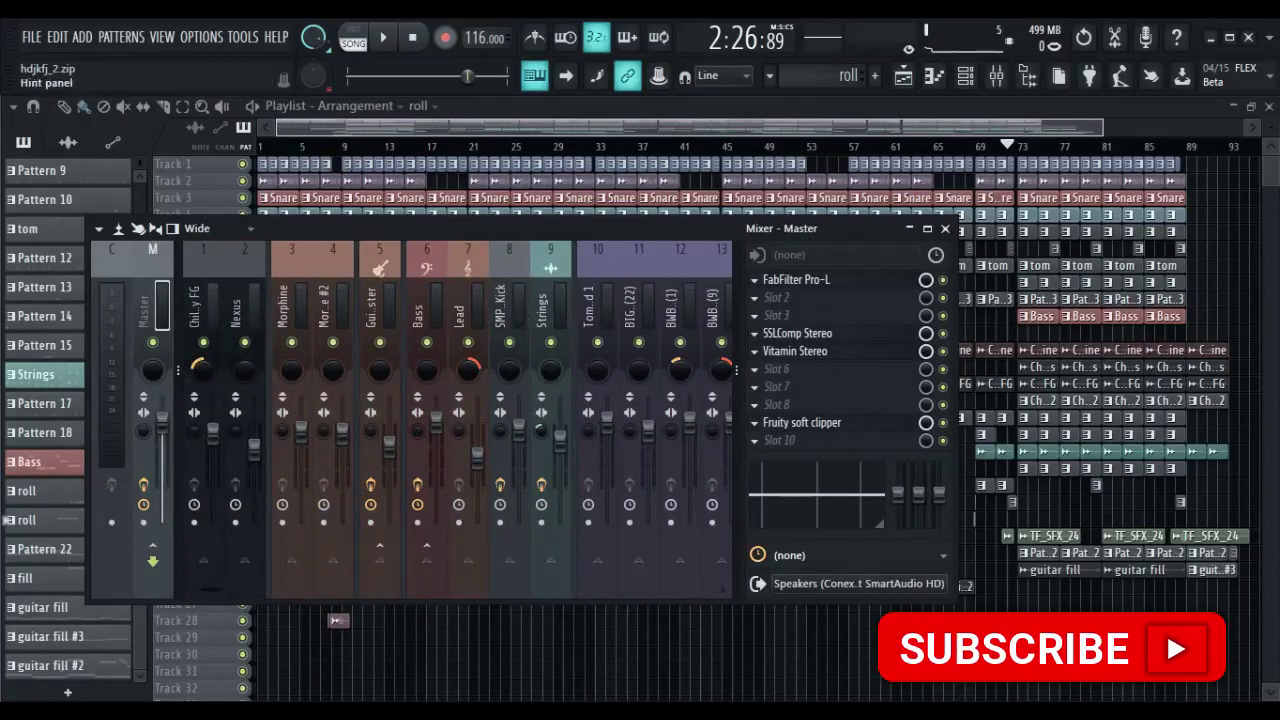
left_click(944, 228)
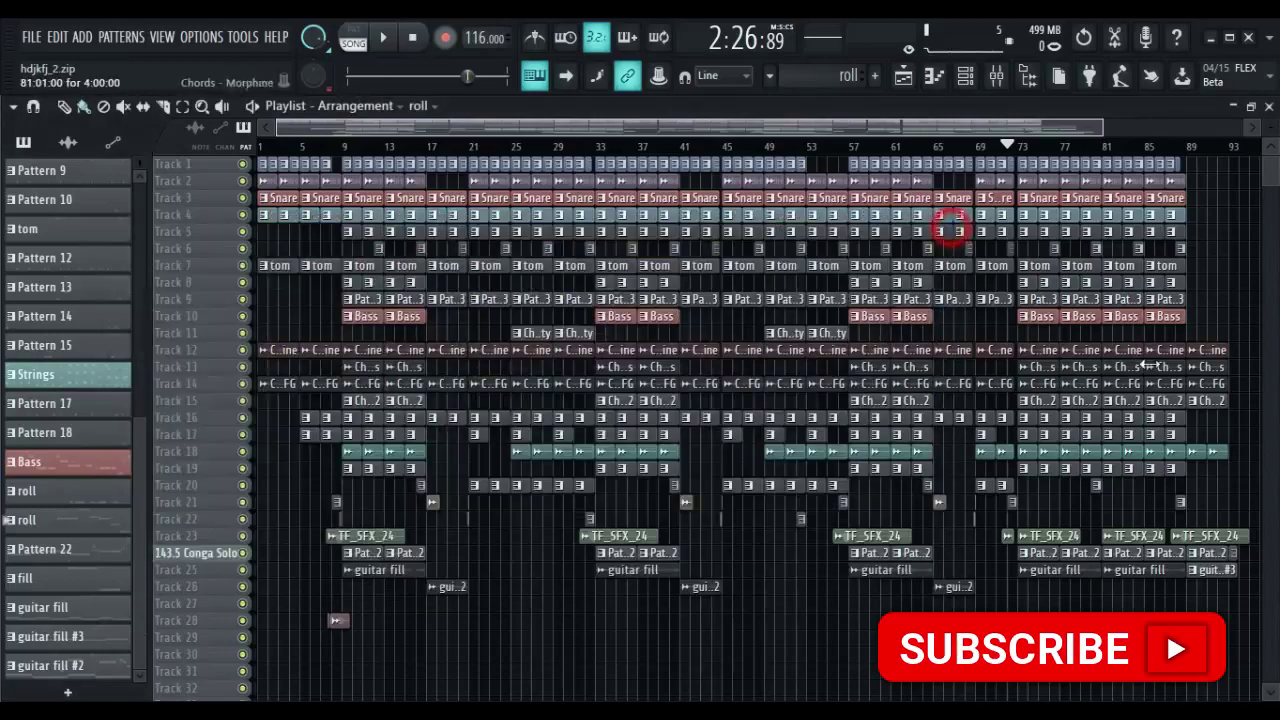